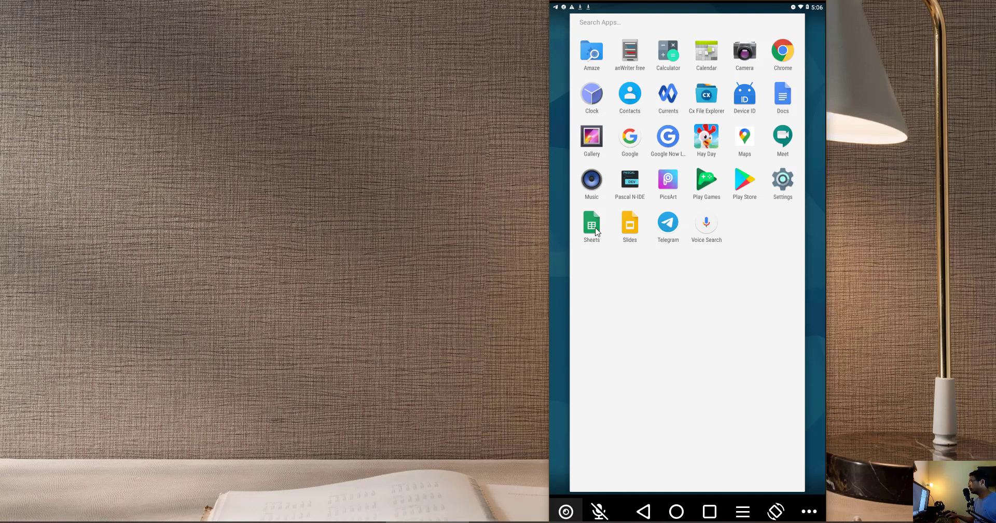
Open Google Sheets and create a new blank spreadsheet.
left_click(595, 228)
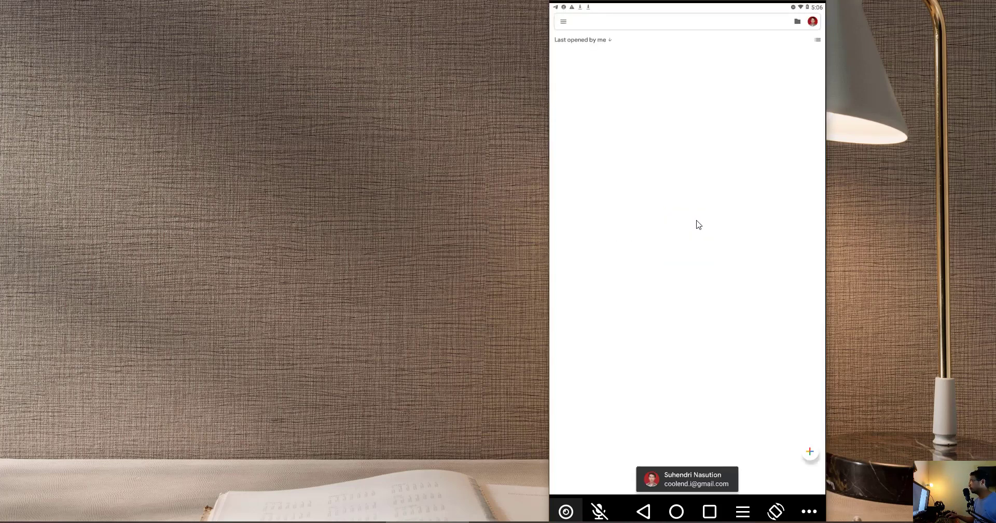
left_click(809, 452)
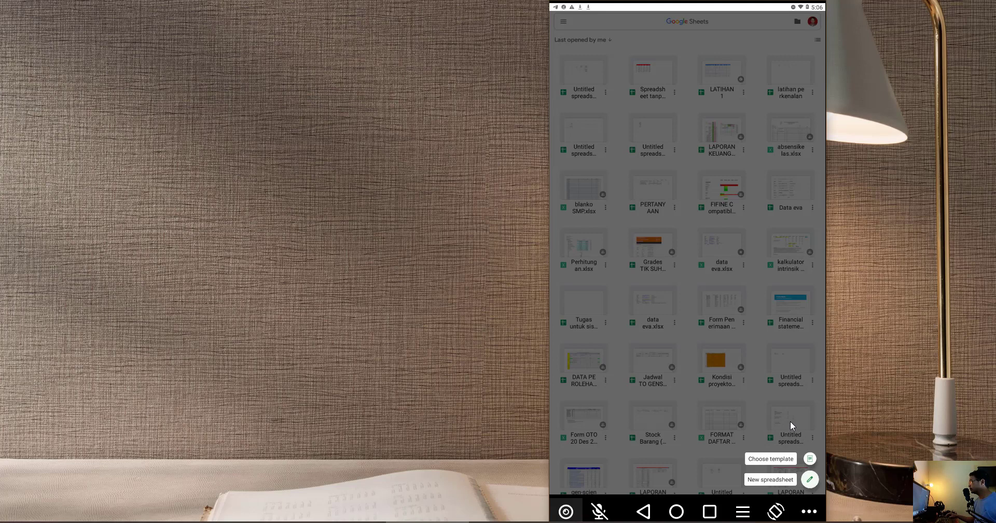
left_click(780, 479)
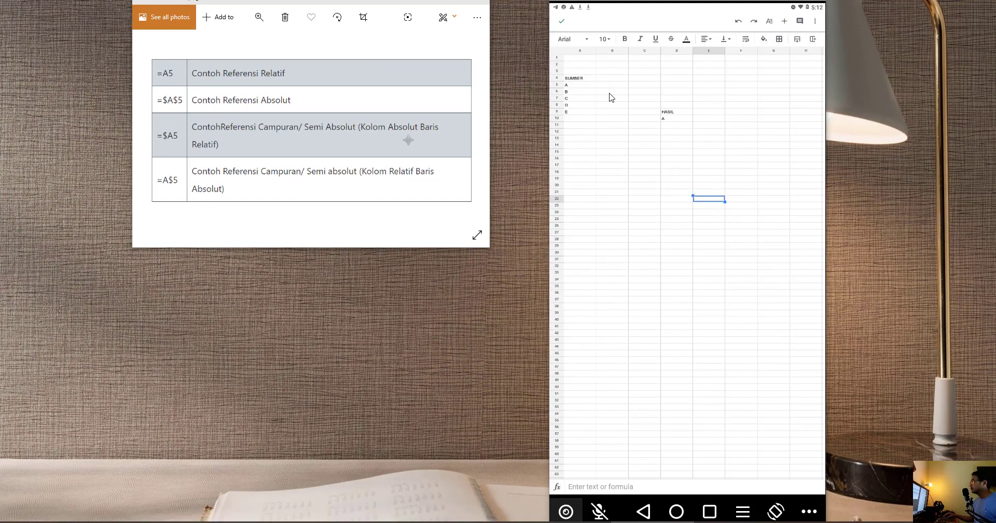
Inspect the formula in cell D10 below the HASIL heading.
double_click(604, 95)
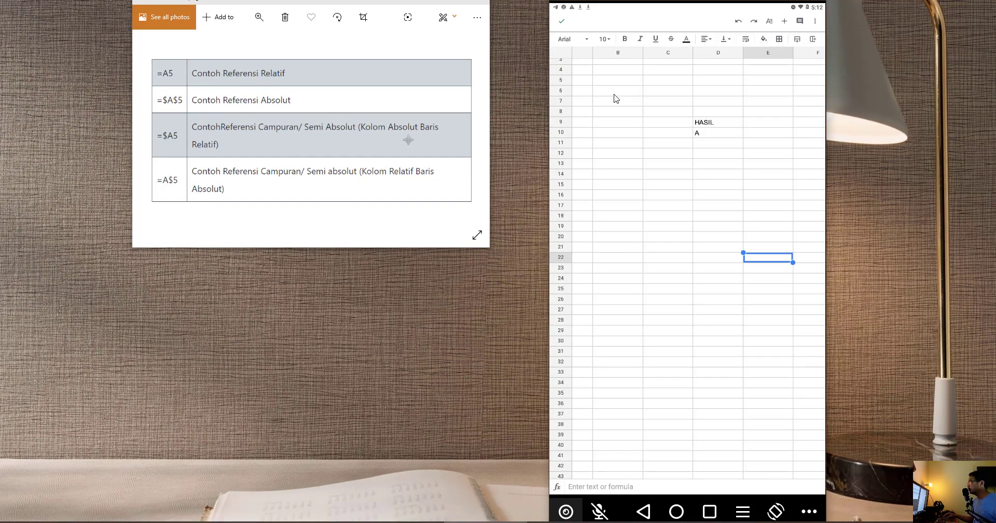
left_click(607, 97)
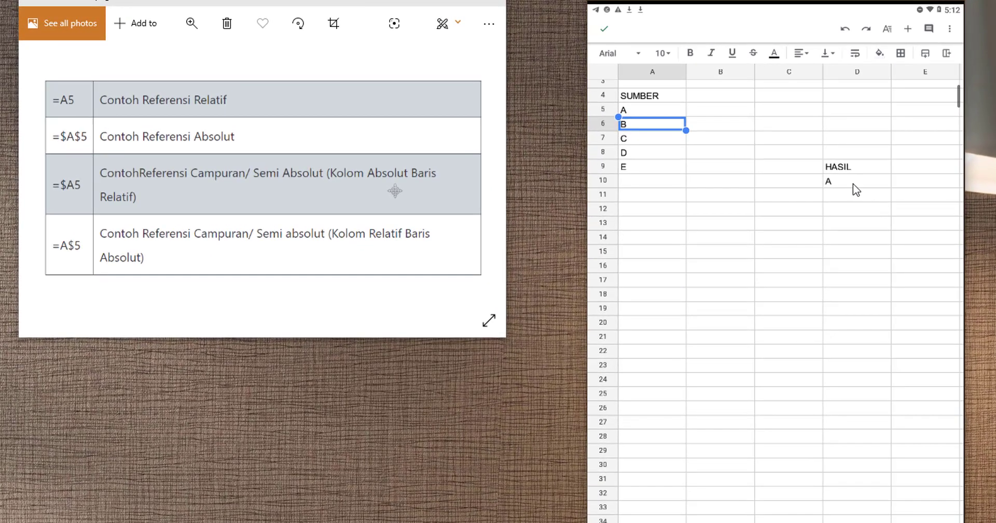
double_click(793, 155)
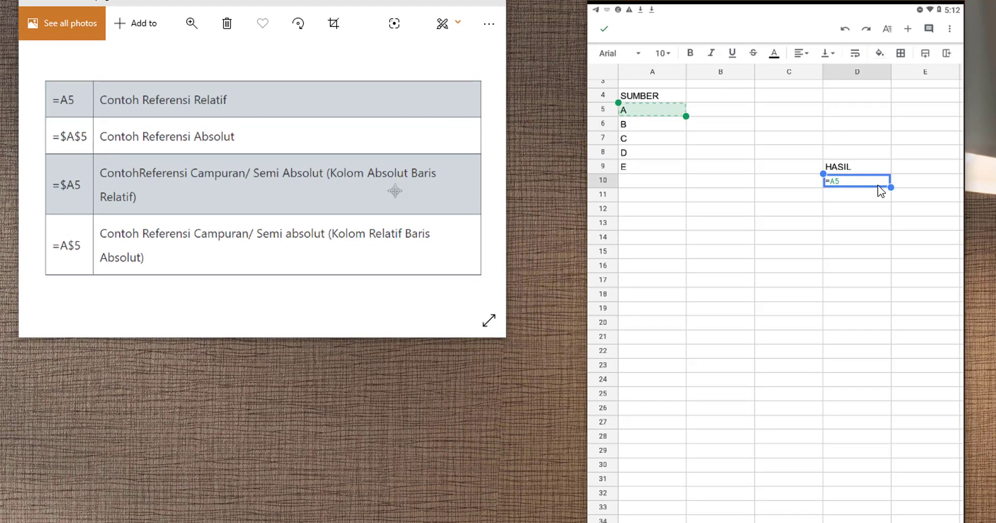
key("Return")
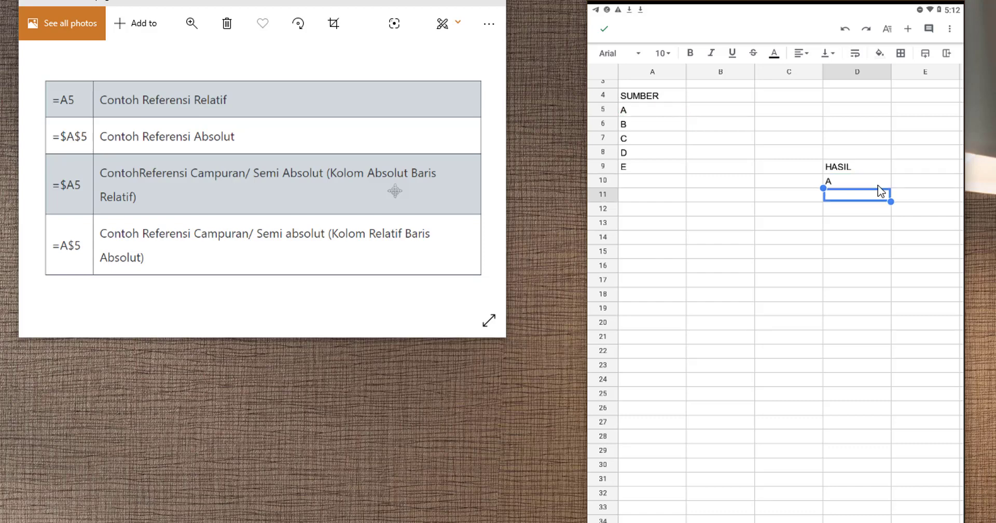
Copy the formula in D10 and paste it over the range D10:D17.
left_click(878, 185)
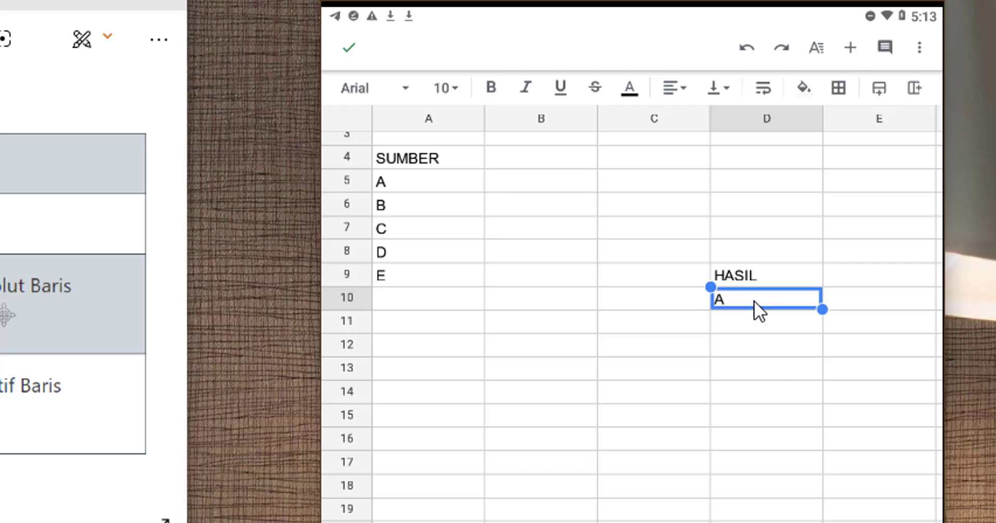
left_click(849, 182)
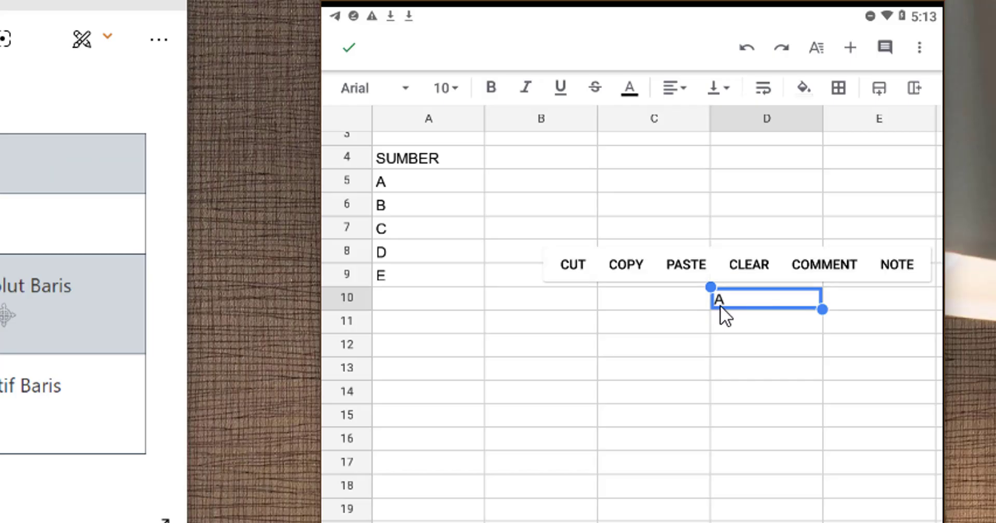
left_click(627, 265)
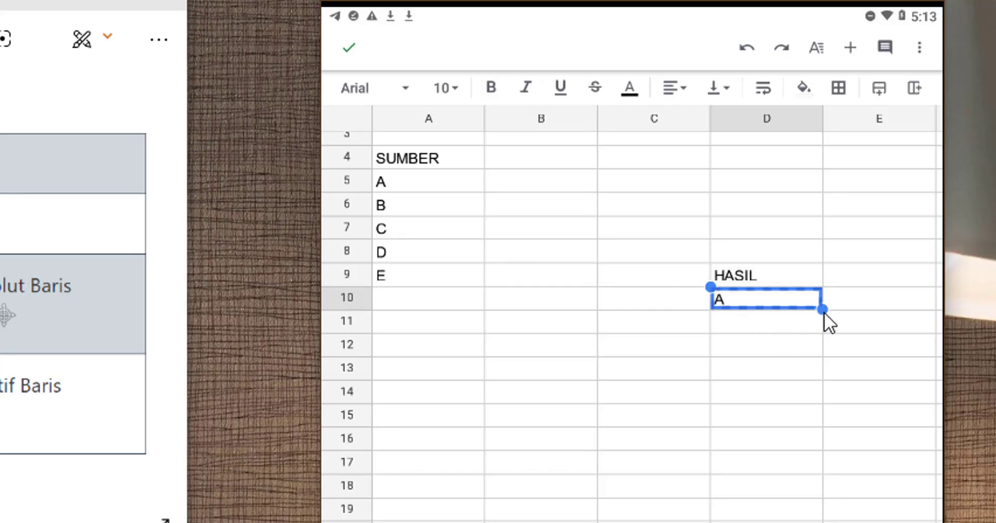
left_click_drag(825, 314, 805, 464)
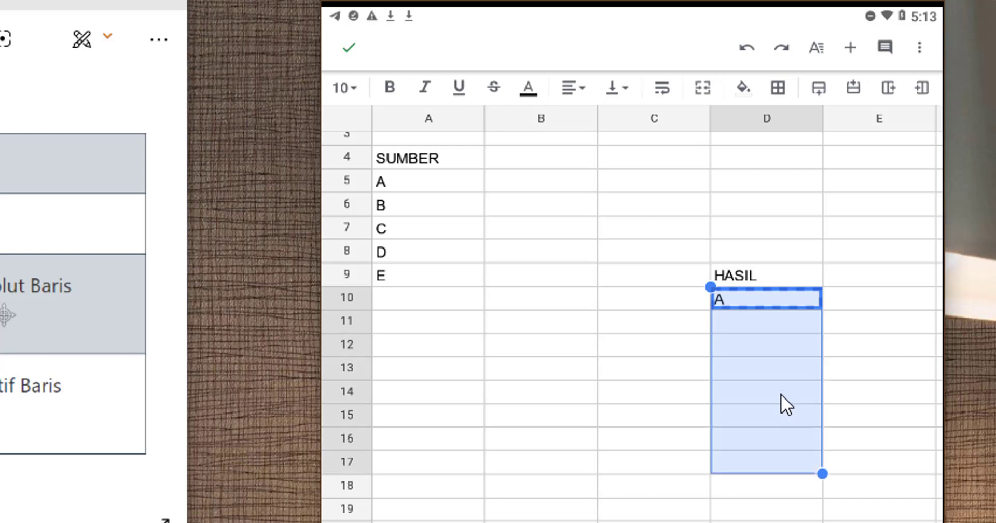
left_click(780, 394)
left_click(735, 357)
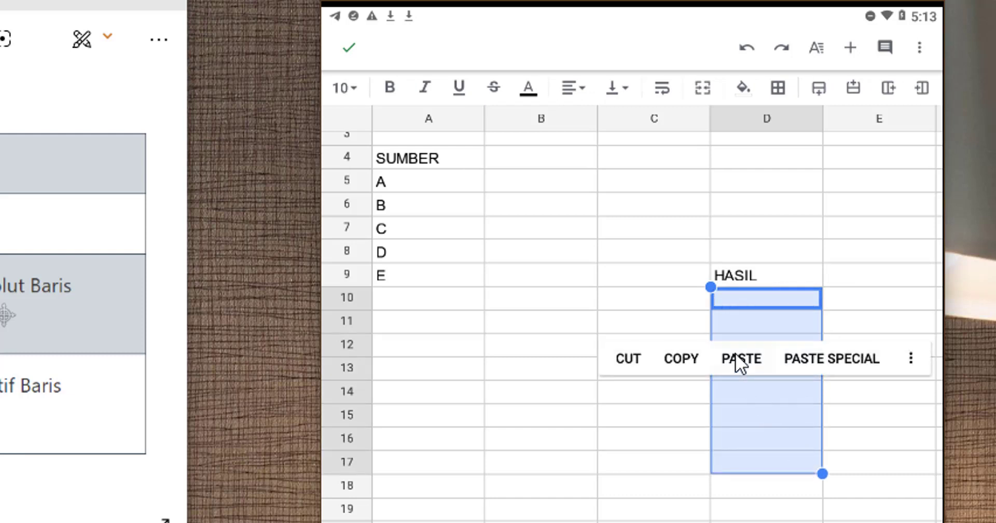
left_click(775, 396)
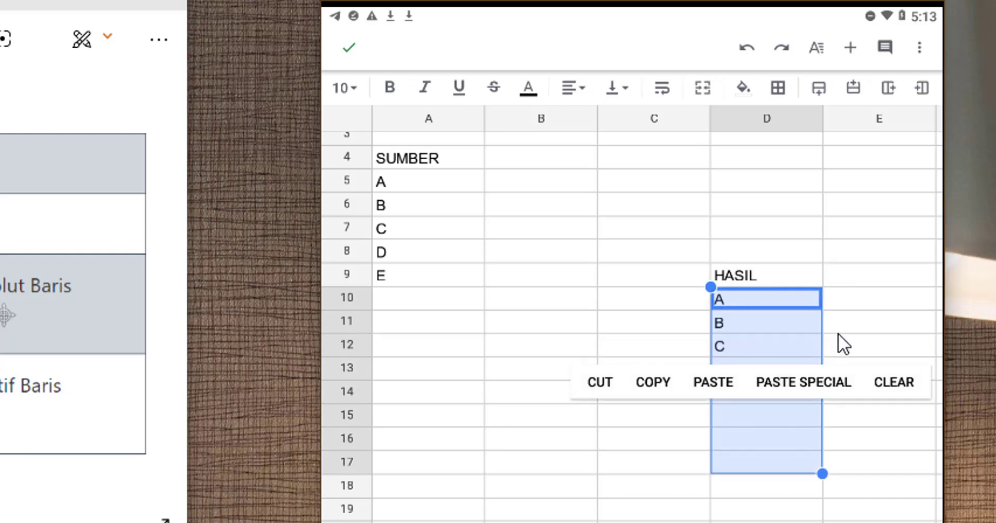
left_click(837, 333)
Inspect the formulas in cells D10 and D11 to compare their references.
left_click(770, 323)
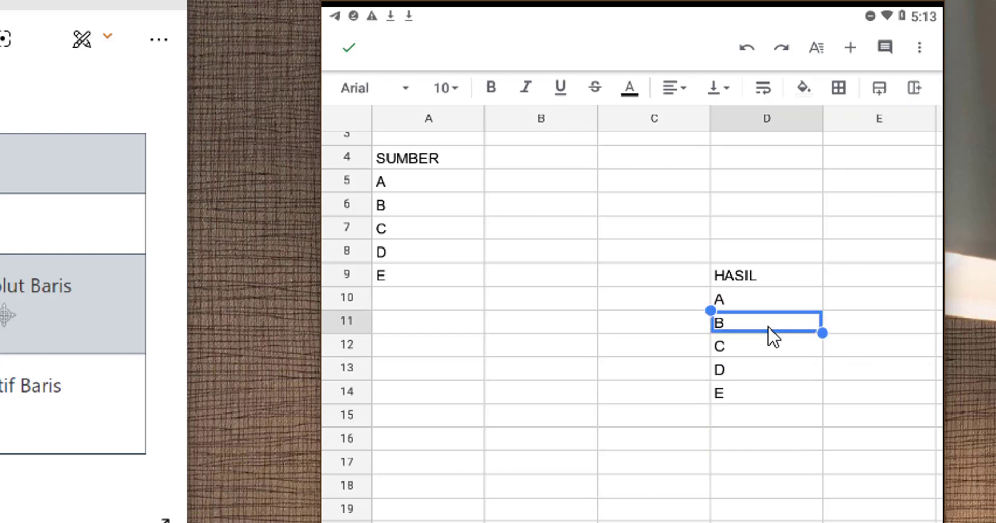
double_click(764, 300)
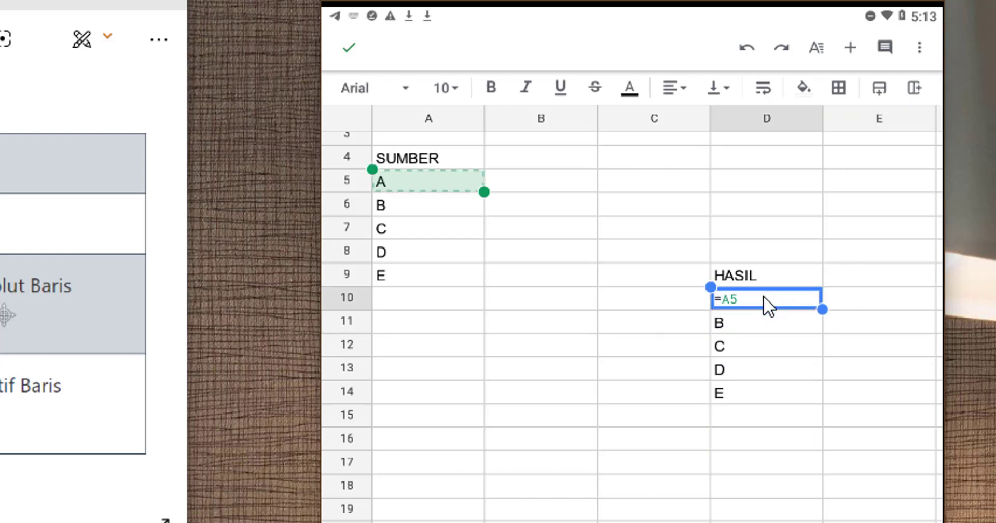
left_click(765, 324)
double_click(771, 329)
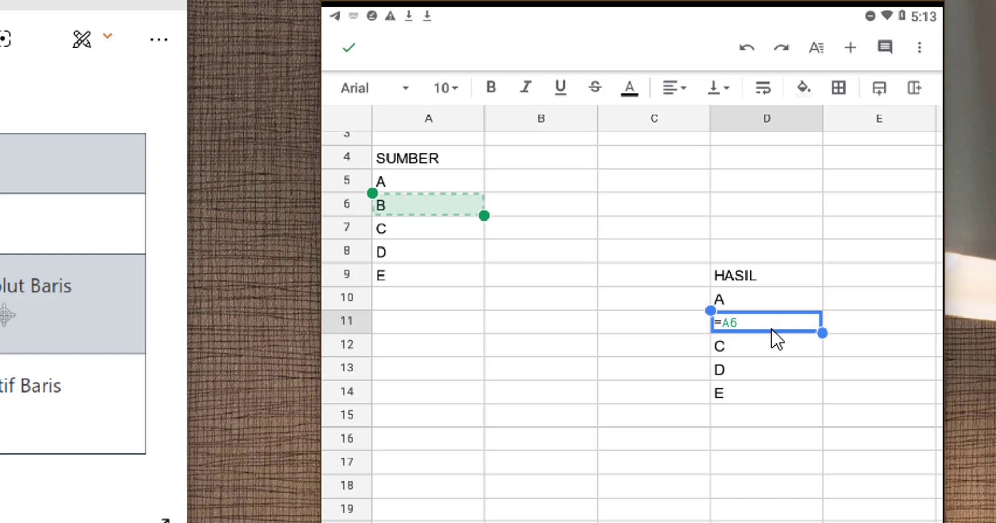
left_click(788, 344)
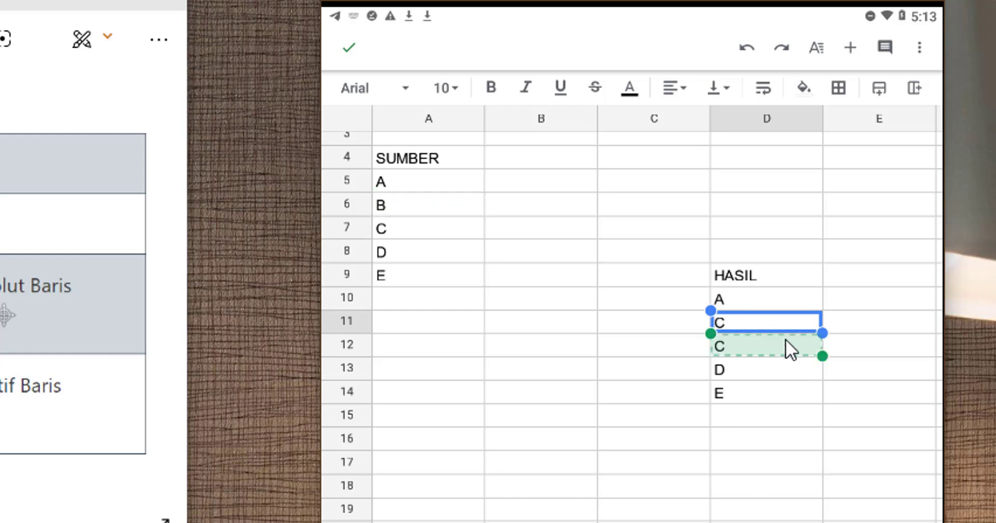
key("Escape")
left_click(787, 344)
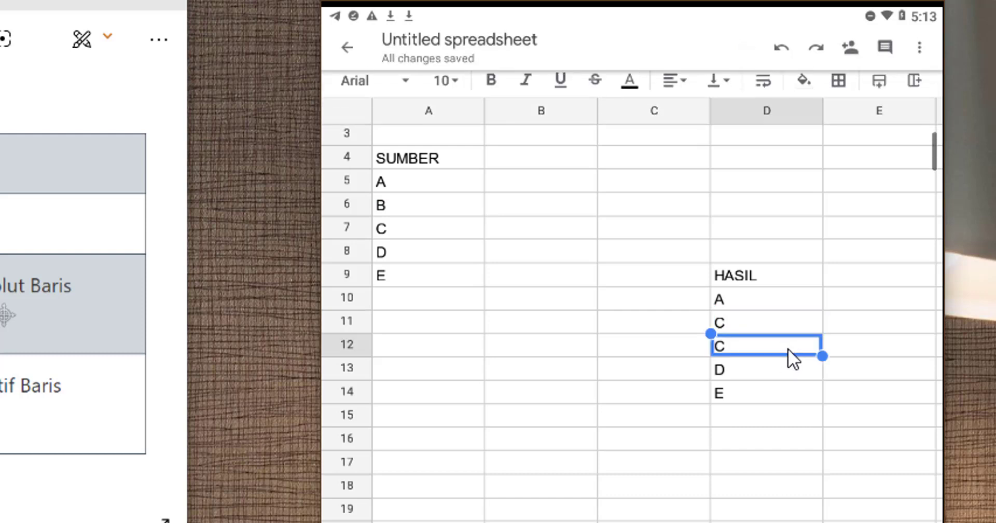
key("ctrl+z")
Inspect the pasted formulas in cells D12 and D13 of the HASIL column, ending on D14.
left_click(791, 346)
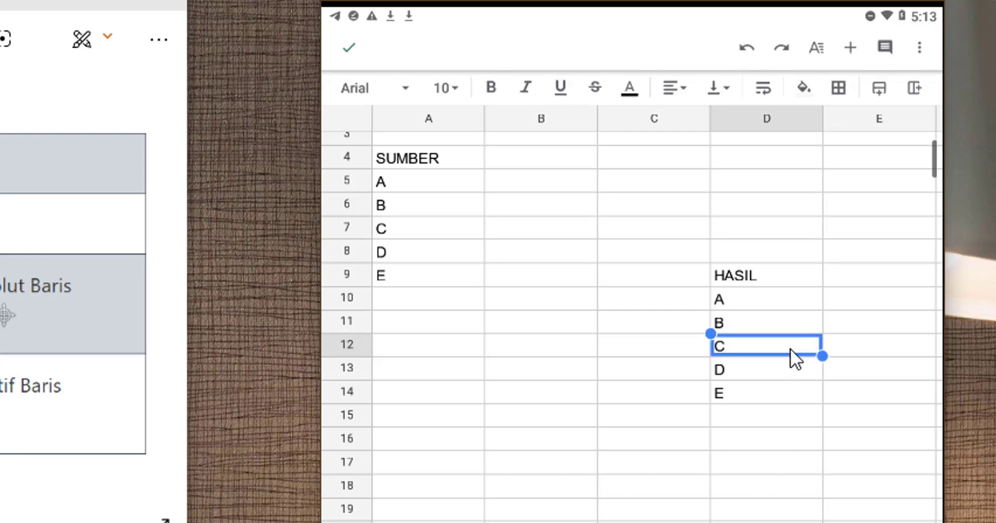
double_click(789, 346)
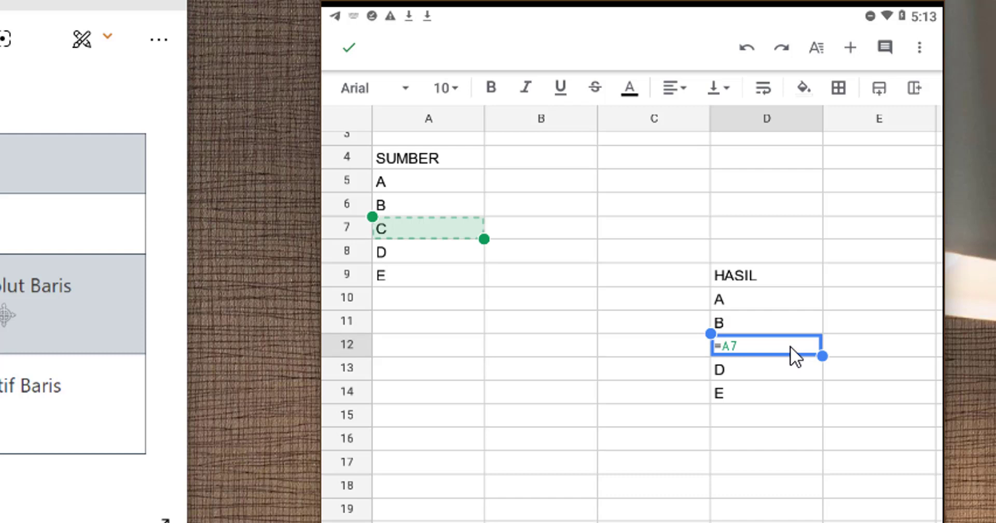
left_click(779, 365)
double_click(779, 367)
left_click(772, 389)
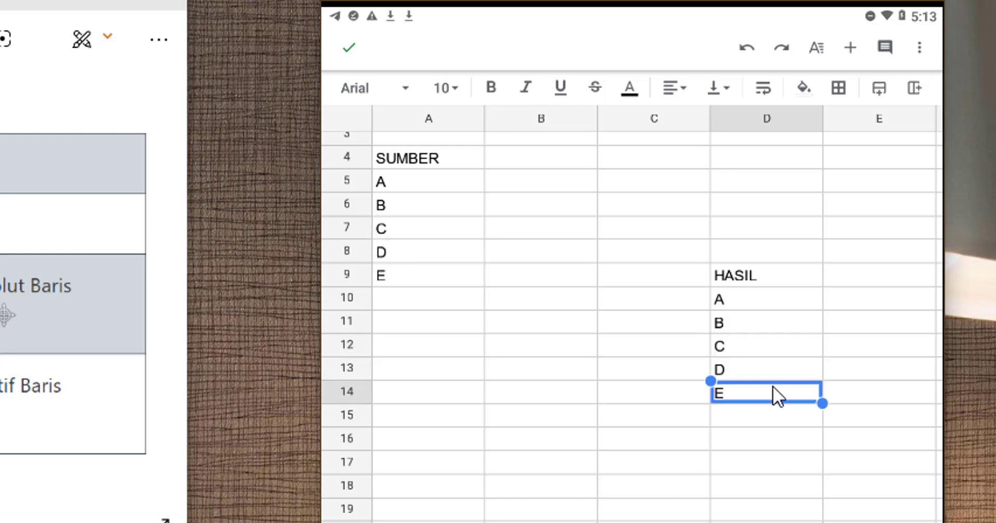
Clear the contents of the range D11:D15 below the first HASIL result.
left_click(762, 326)
left_click_drag(821, 334, 808, 406)
key("Delete")
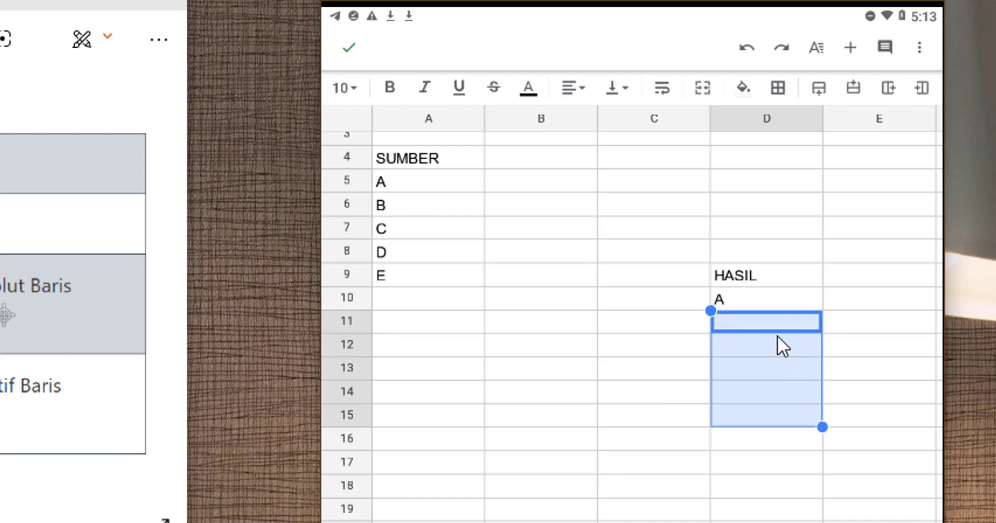
left_click(769, 300)
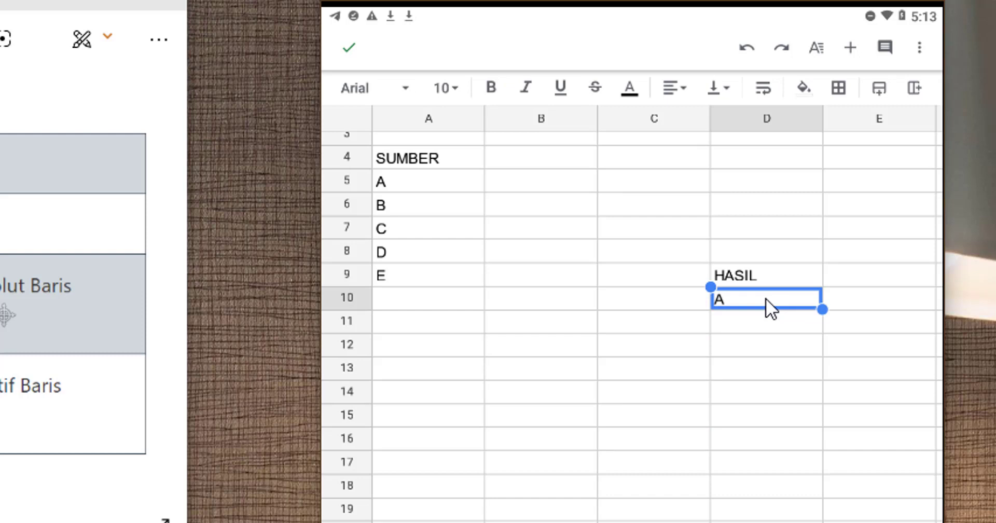
double_click(752, 293)
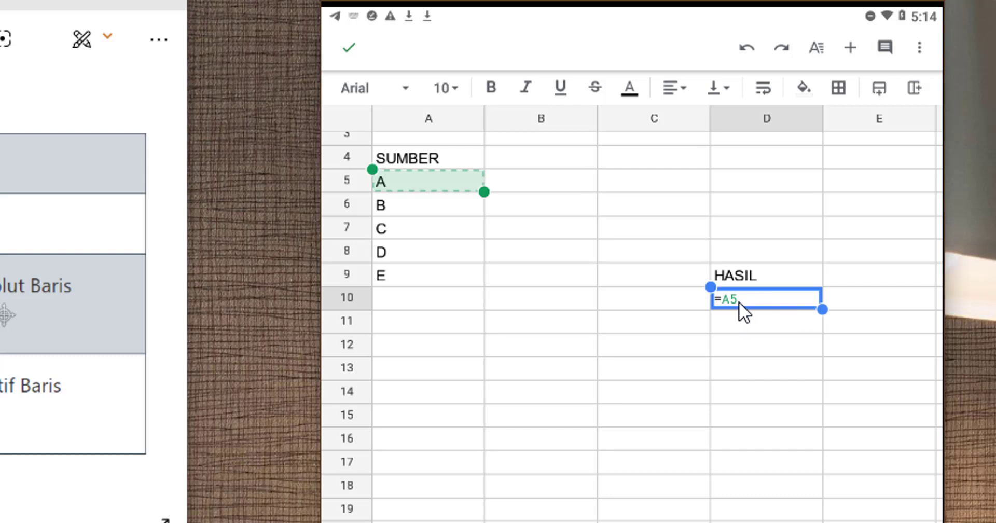
left_click(751, 300)
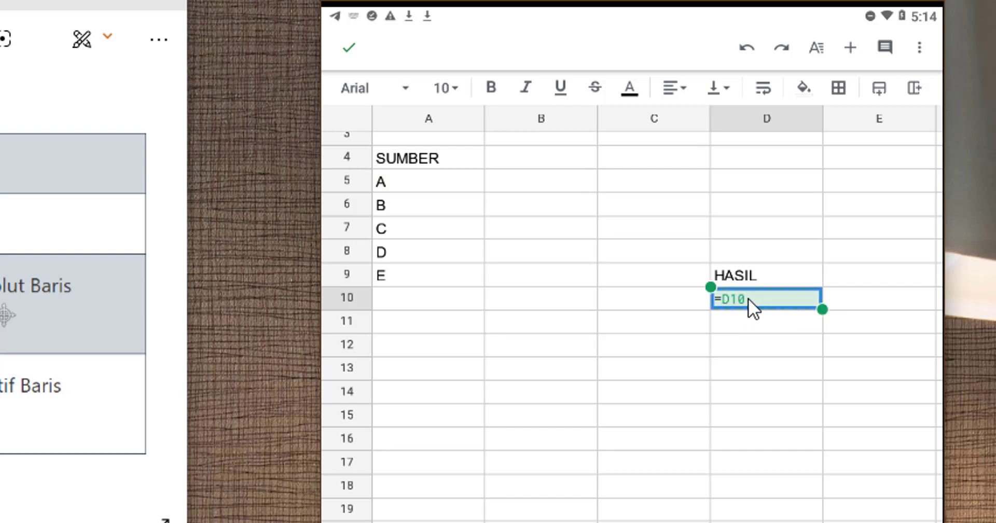
key("Return")
double_click(751, 297)
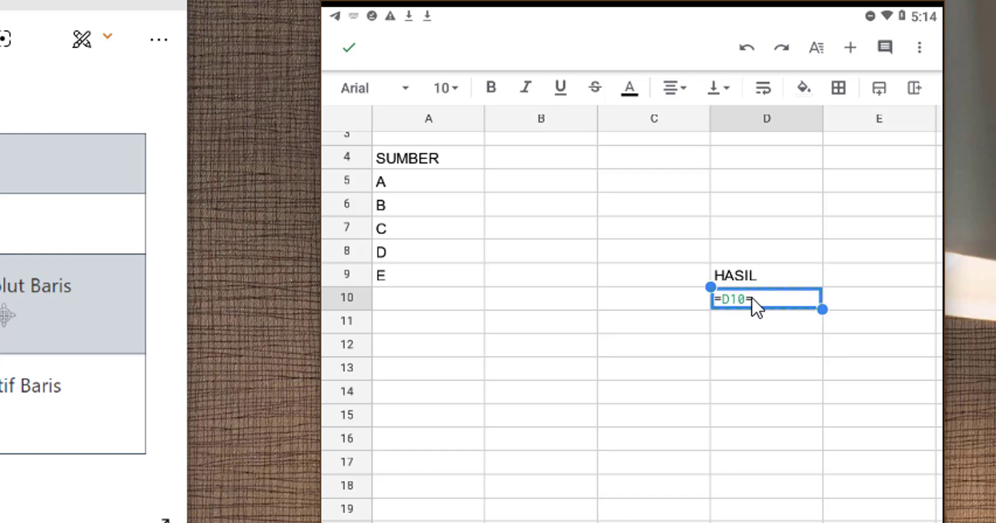
key("BackSpace")
key("BackSpace")
key("BackSpace")
key("BackSpace")
type("=A5")
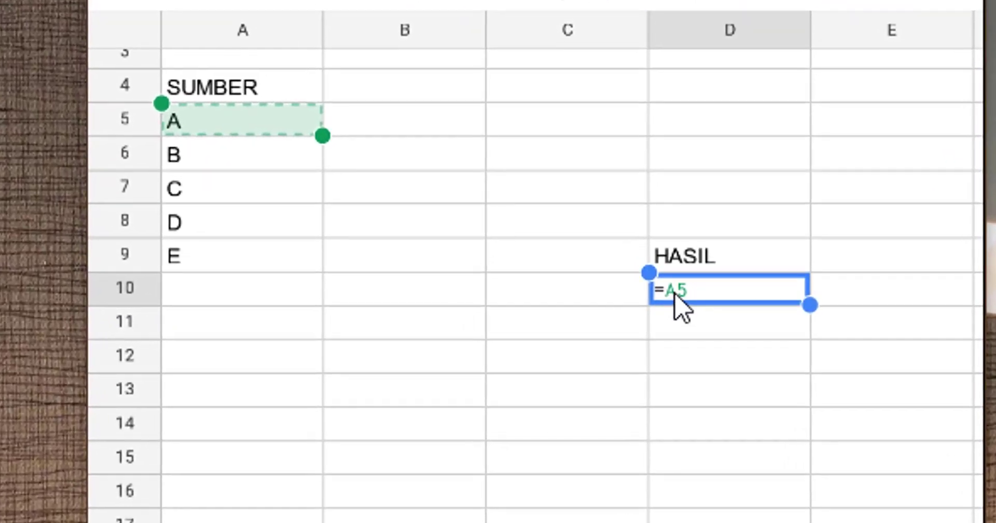
left_click(674, 293)
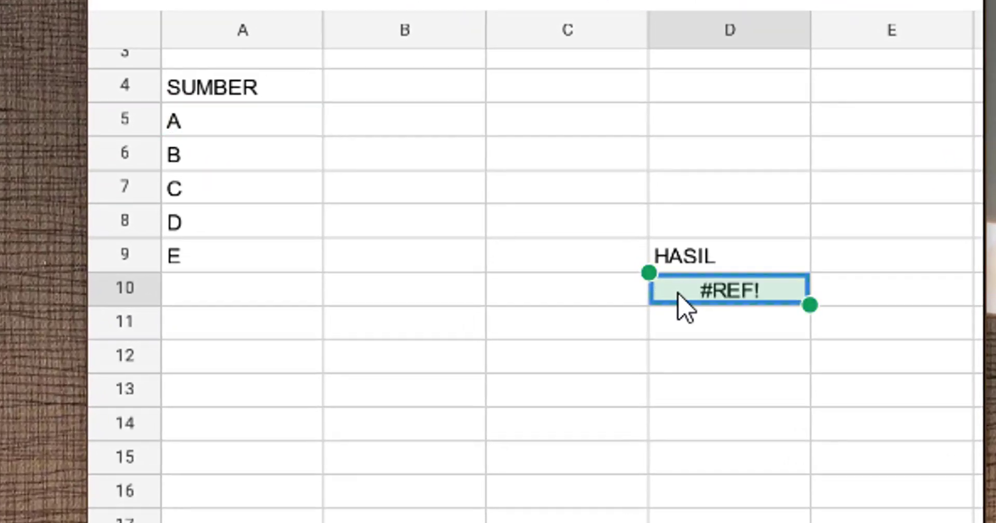
Replace the formula in D10 with the absolute reference =$A$5.
type("=")
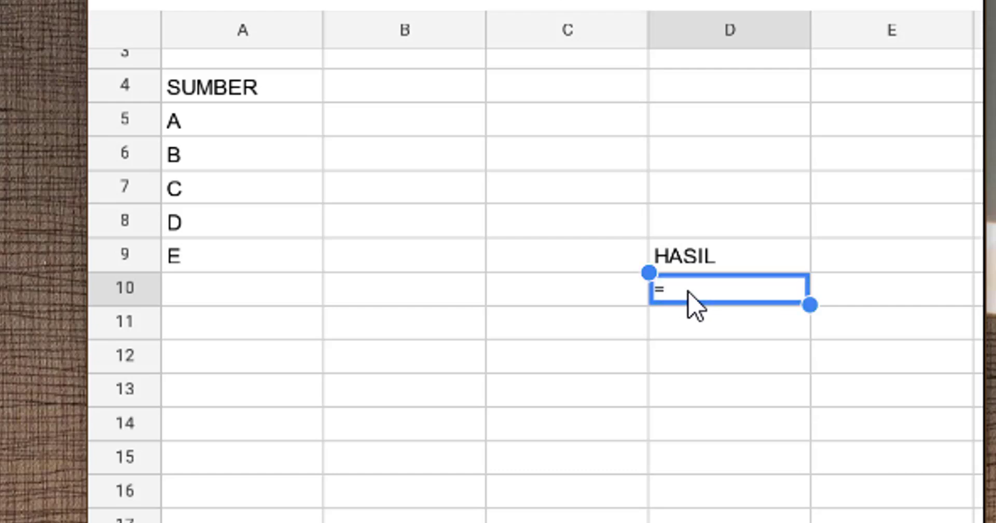
type("A5")
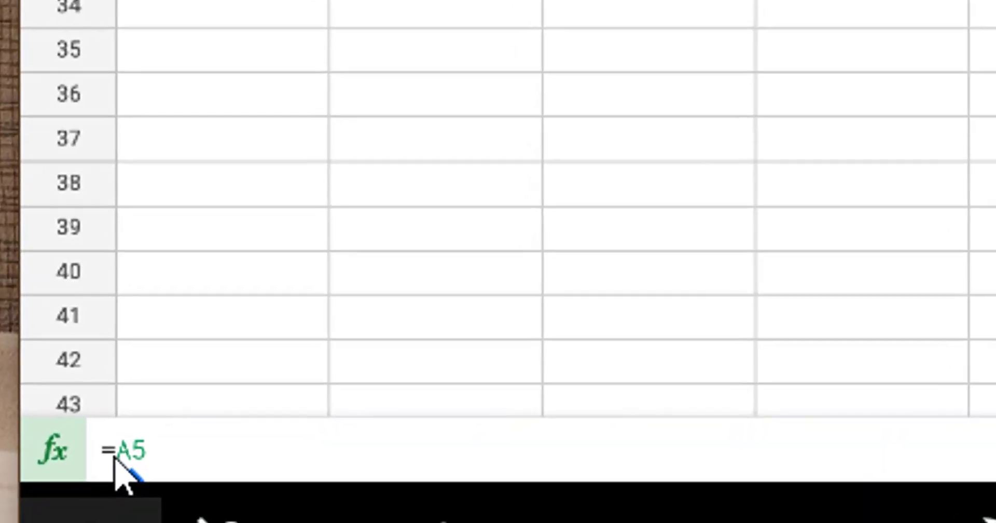
left_click(115, 456)
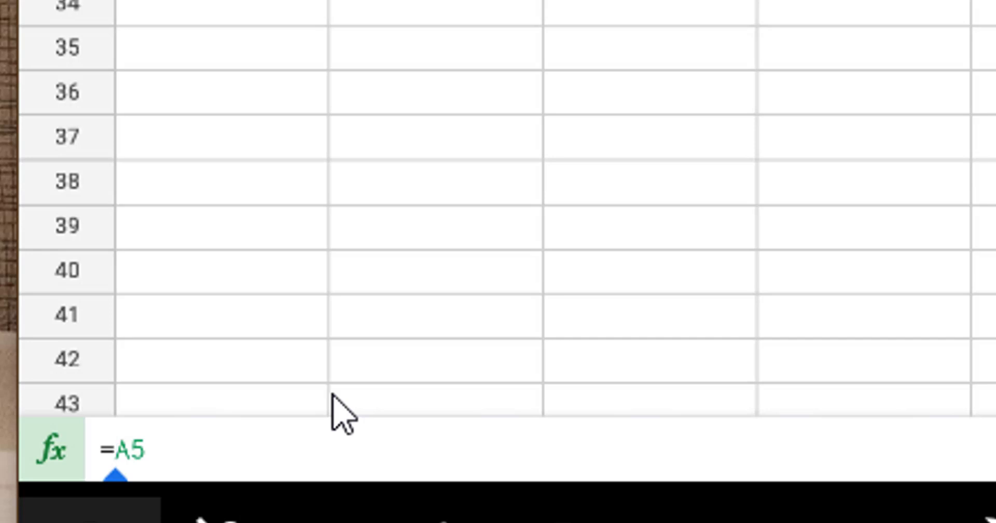
type("$")
key("Right")
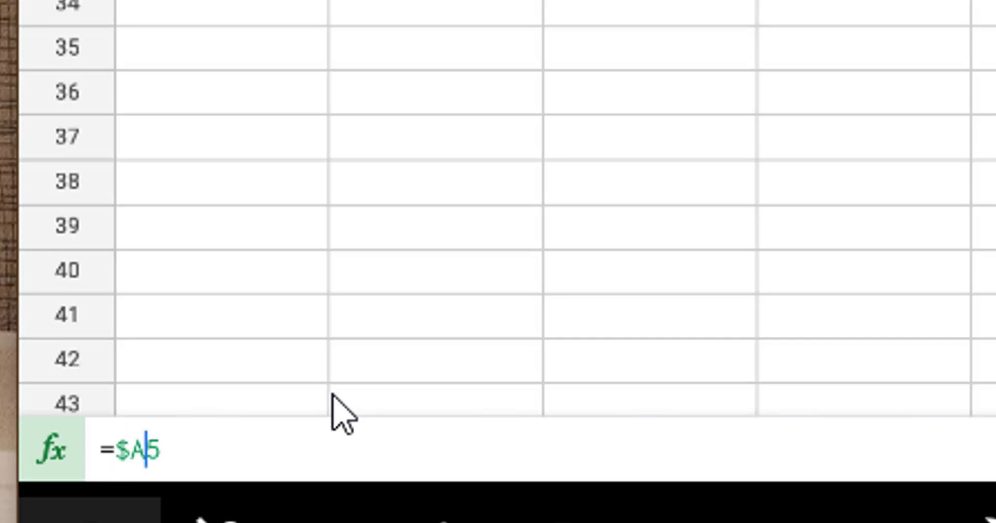
type("#")
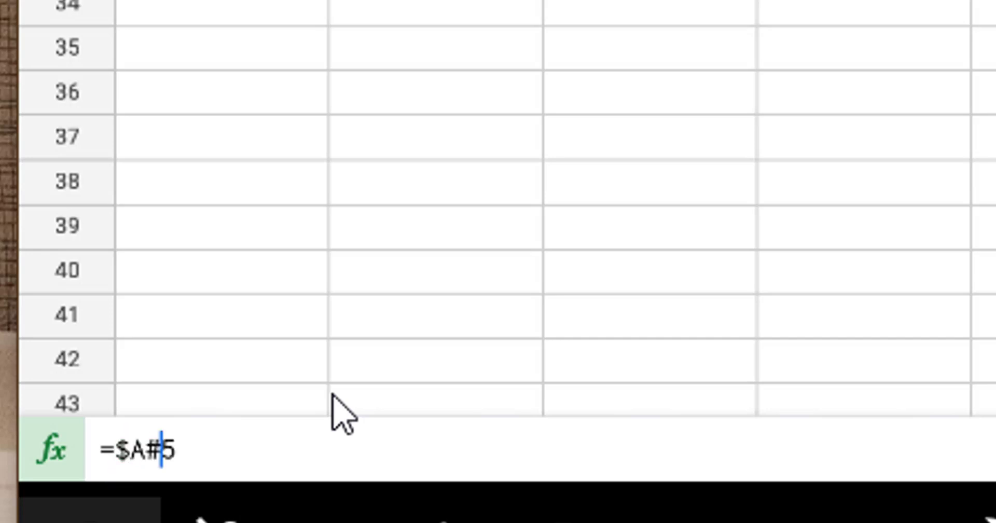
key("BackSpace")
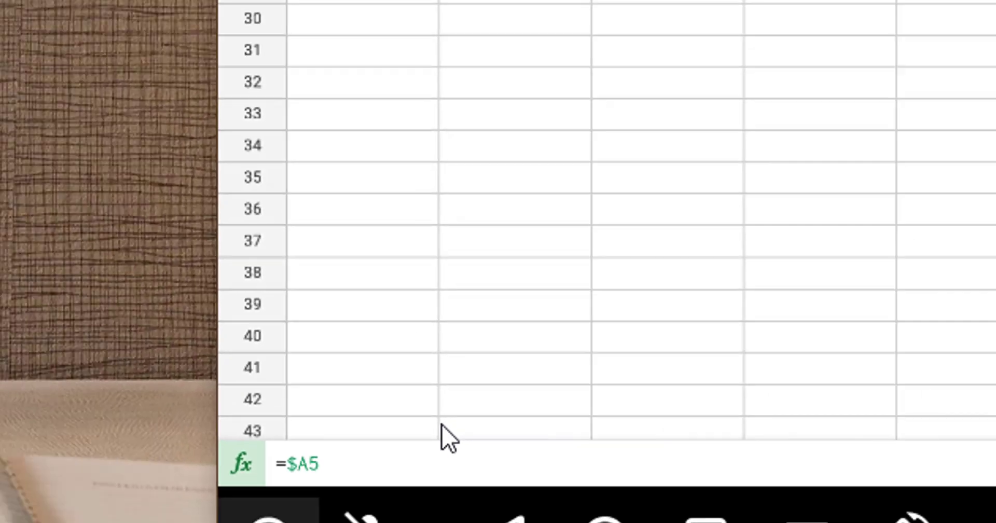
type("$")
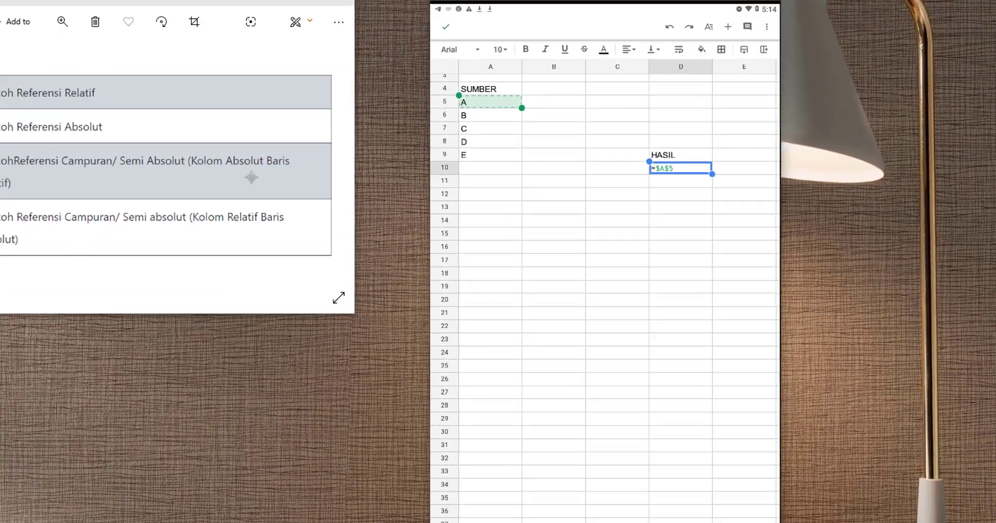
Copy the absolute-reference formula from D10 into the range D11:D16 of the HASIL column.
key("Return")
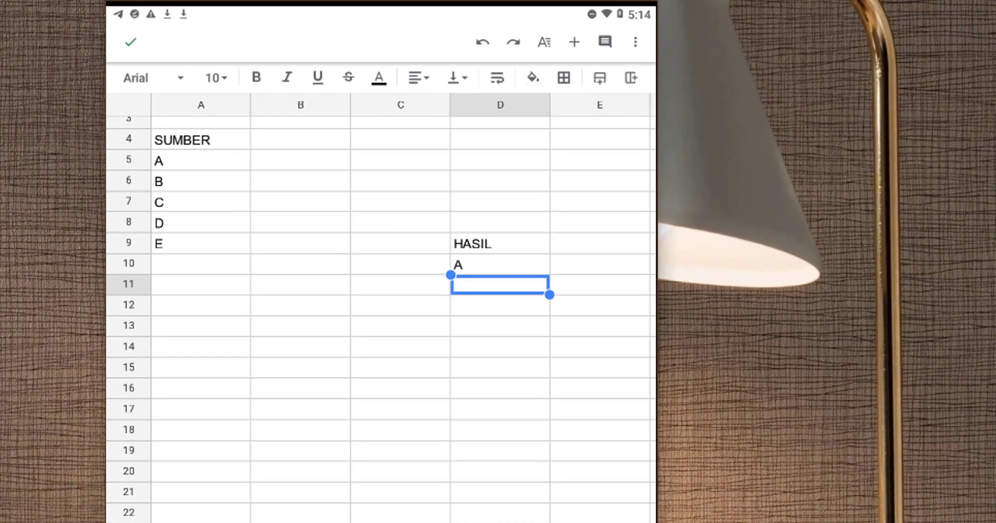
left_click(517, 263)
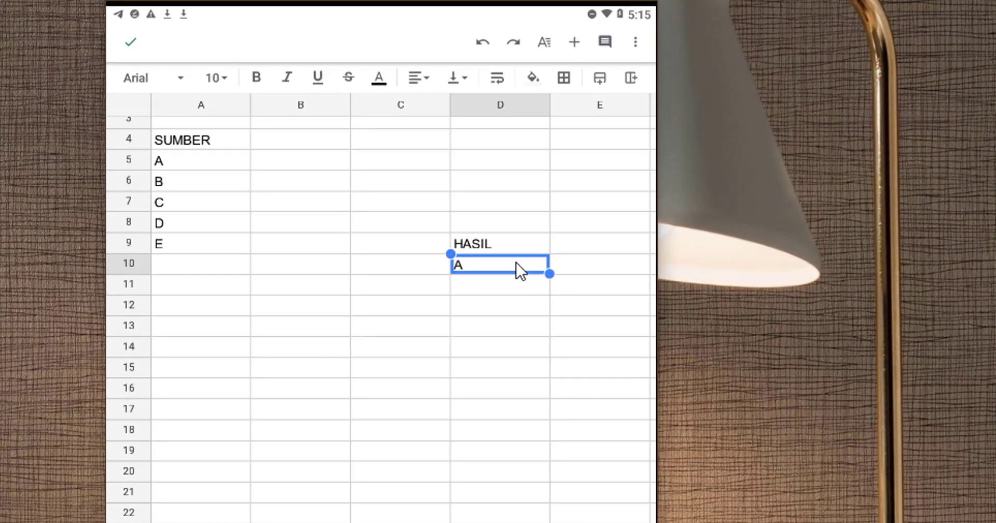
left_click(516, 262)
left_click(430, 233)
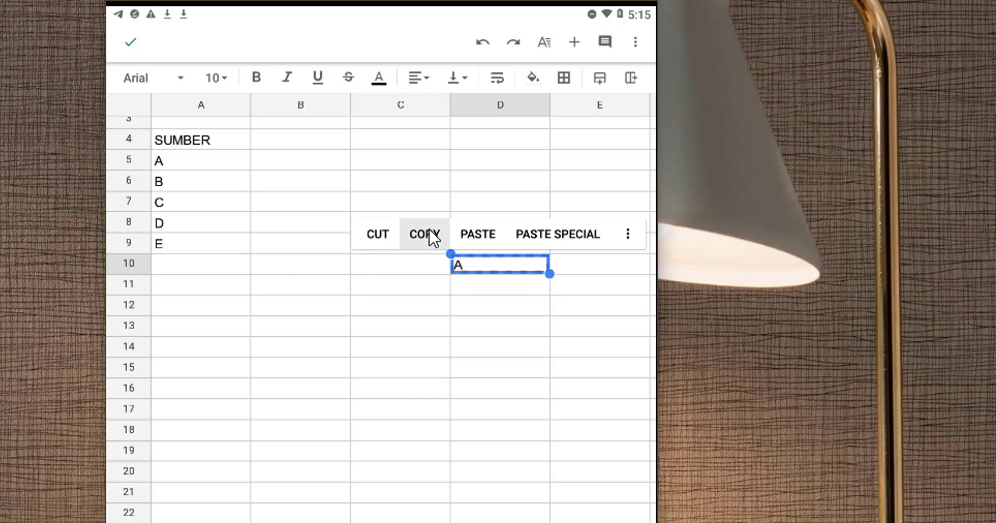
left_click(512, 283)
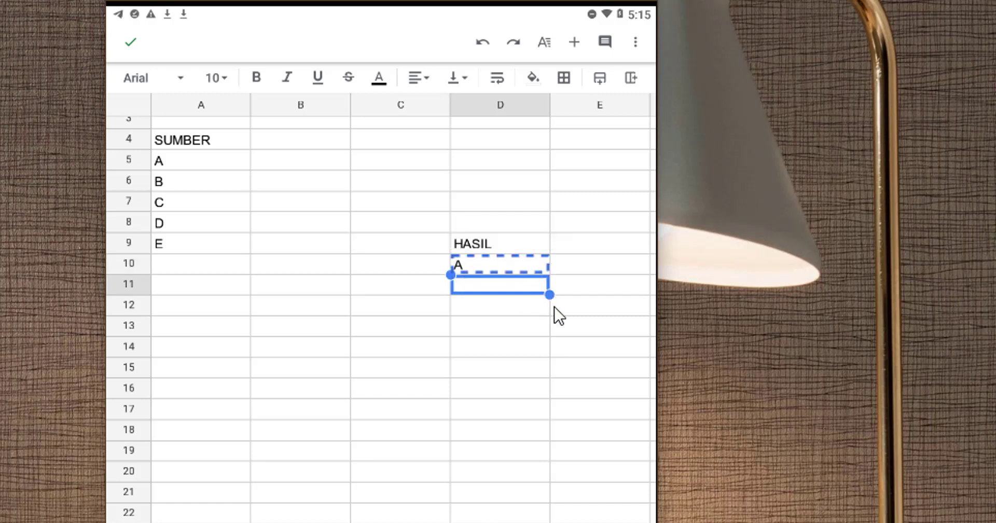
left_click_drag(549, 295, 532, 392)
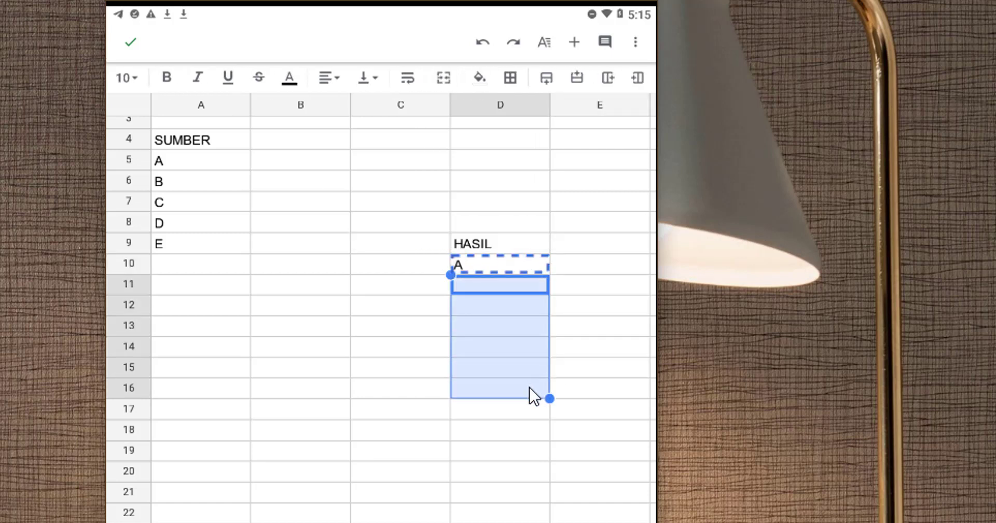
left_click(512, 342)
left_click(479, 299)
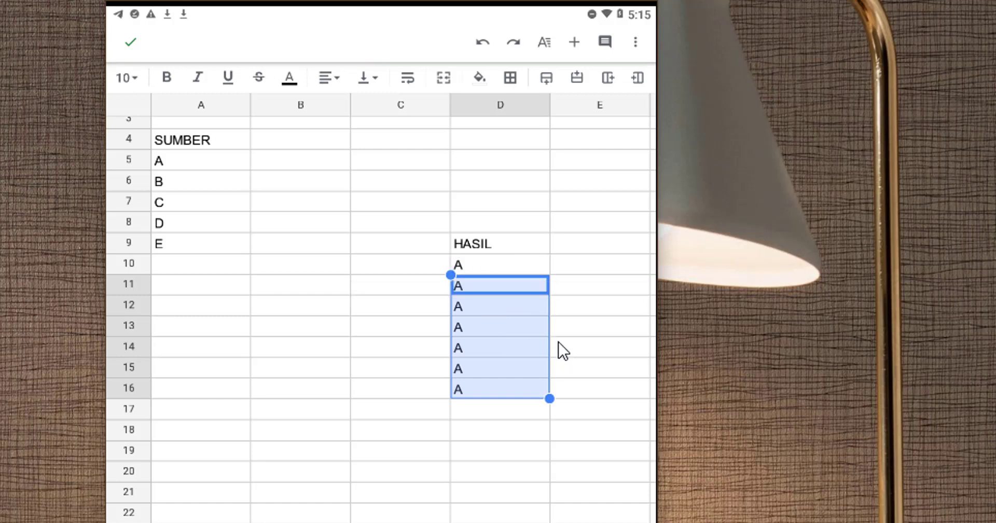
left_click(563, 351)
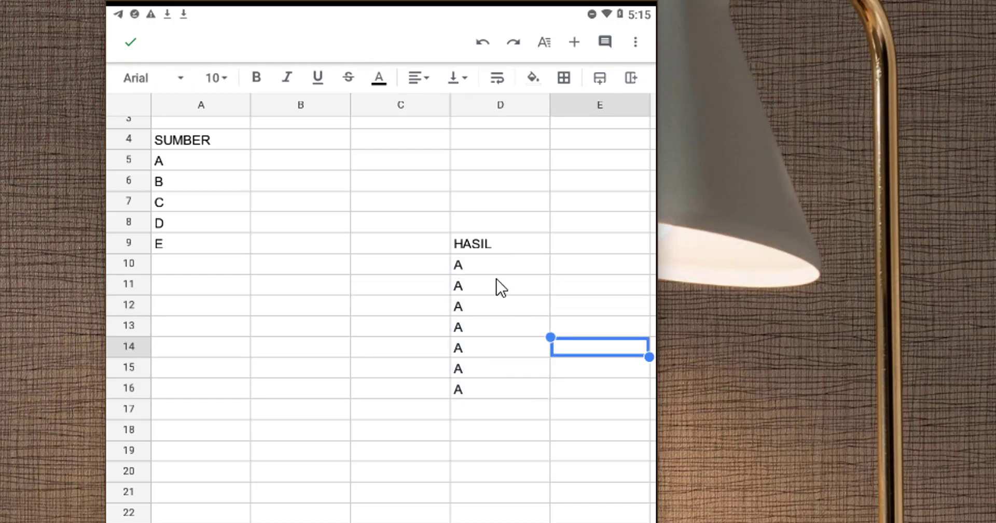
Inspect the pasted formulas in cells D11 through D15 to check how their references behave.
double_click(501, 293)
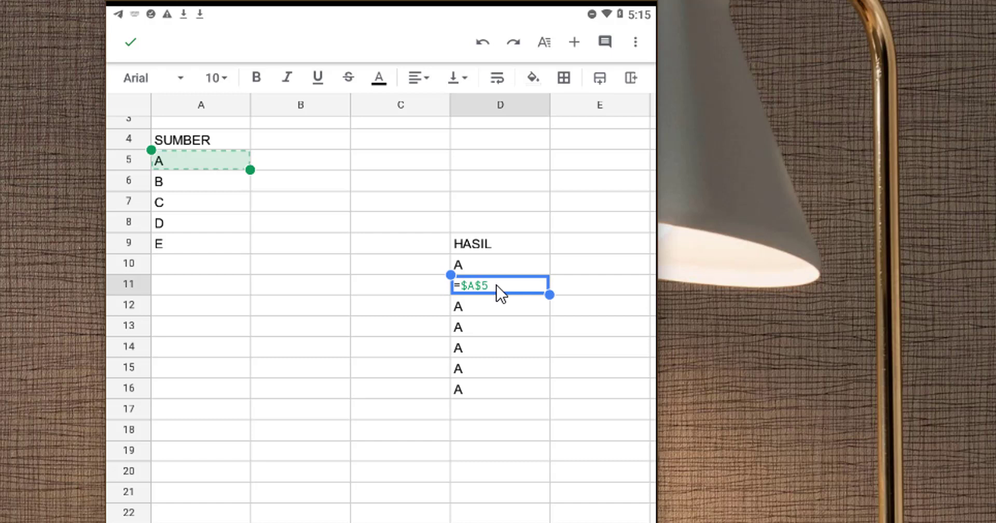
key("Escape")
double_click(482, 309)
key("Escape")
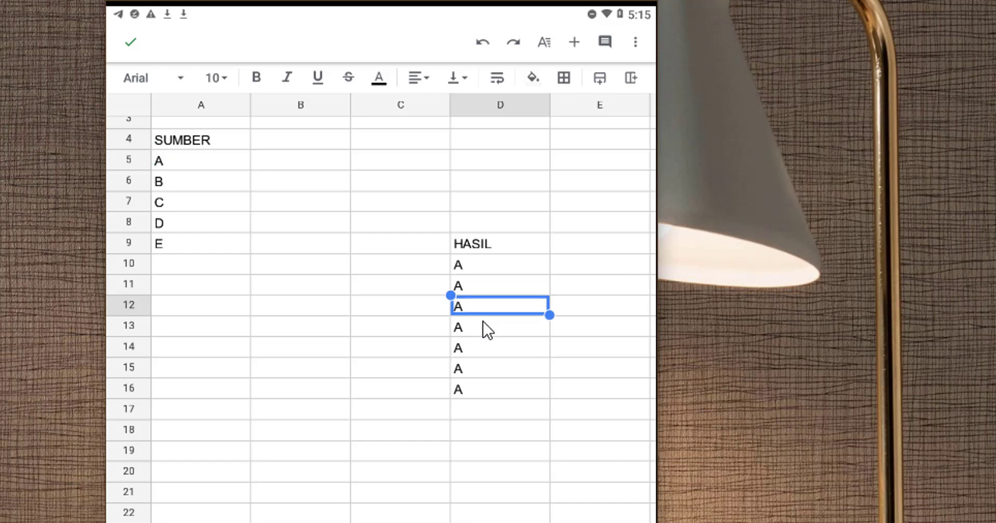
double_click(487, 329)
key("Escape")
double_click(508, 351)
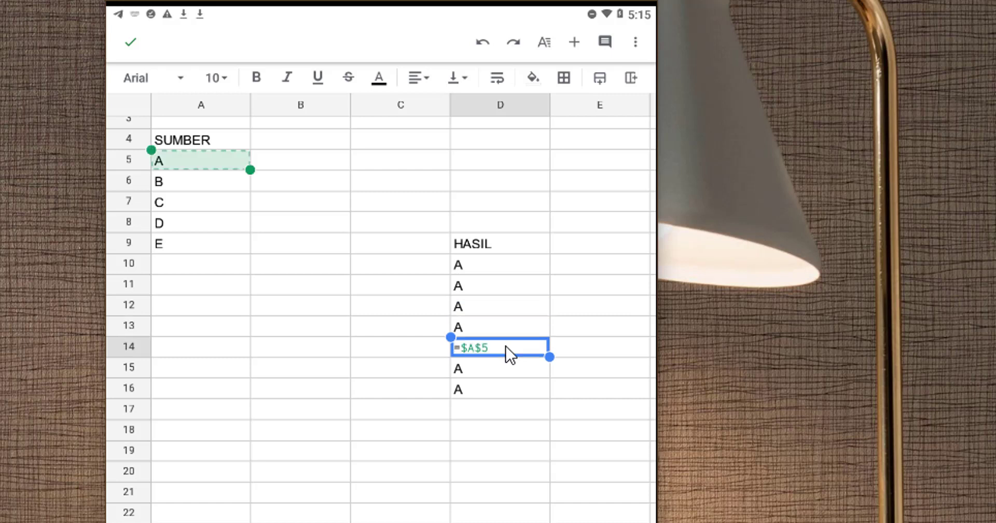
key("Escape")
double_click(504, 369)
key("Escape")
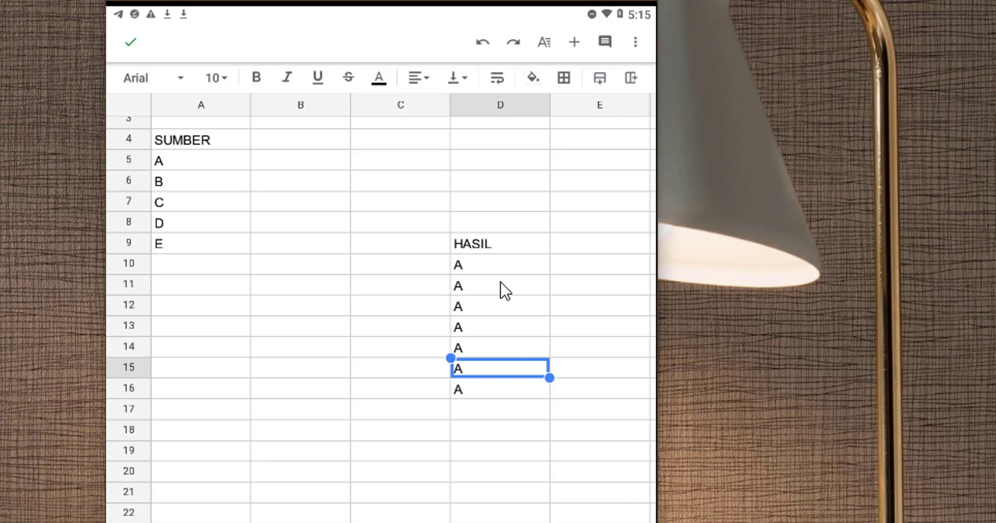
Change the formula in D10 to the mixed reference =$A5 and clear the range D11:D17 below it.
double_click(512, 266)
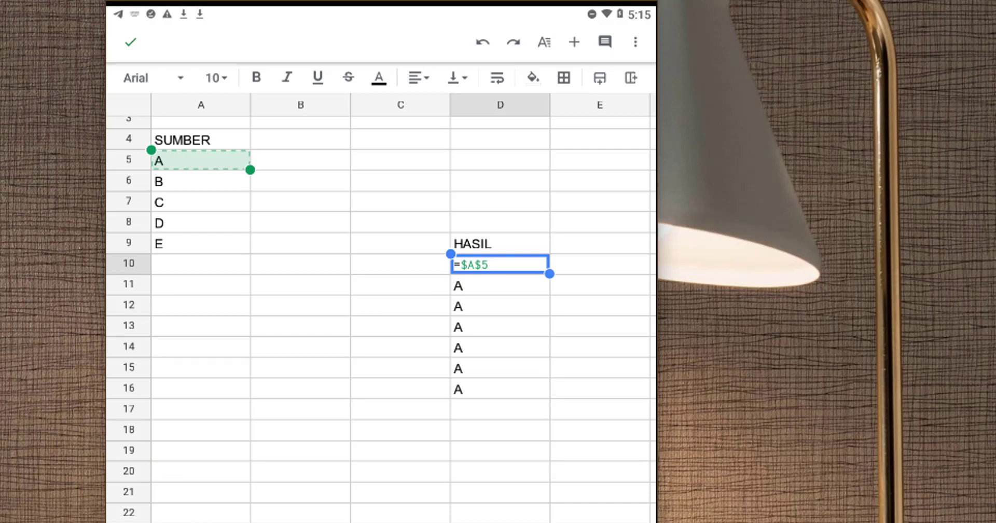
key("BackSpace")
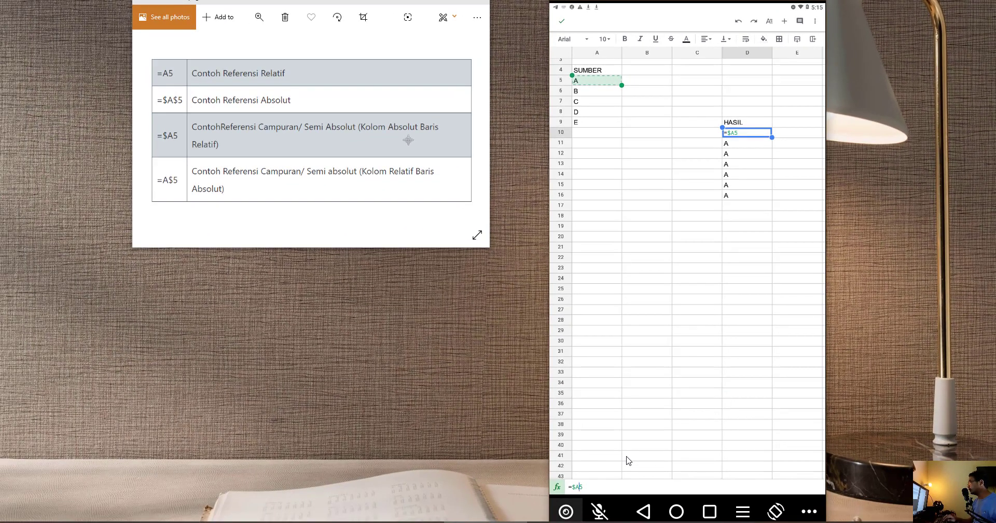
key("Return")
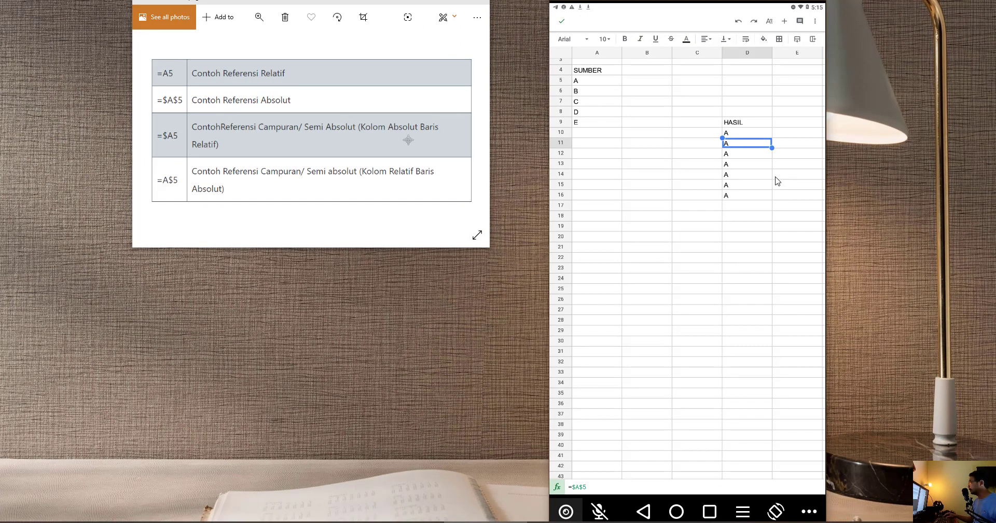
left_click_drag(771, 149, 769, 208)
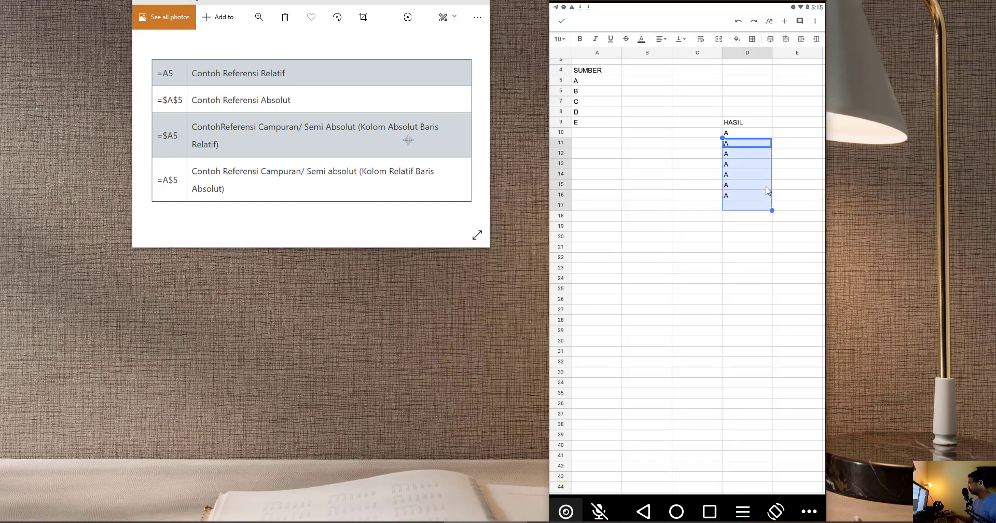
key("Delete")
Copy the =$A5 formula from D10 into the range D11:D17 of the HASIL column.
left_click(755, 134)
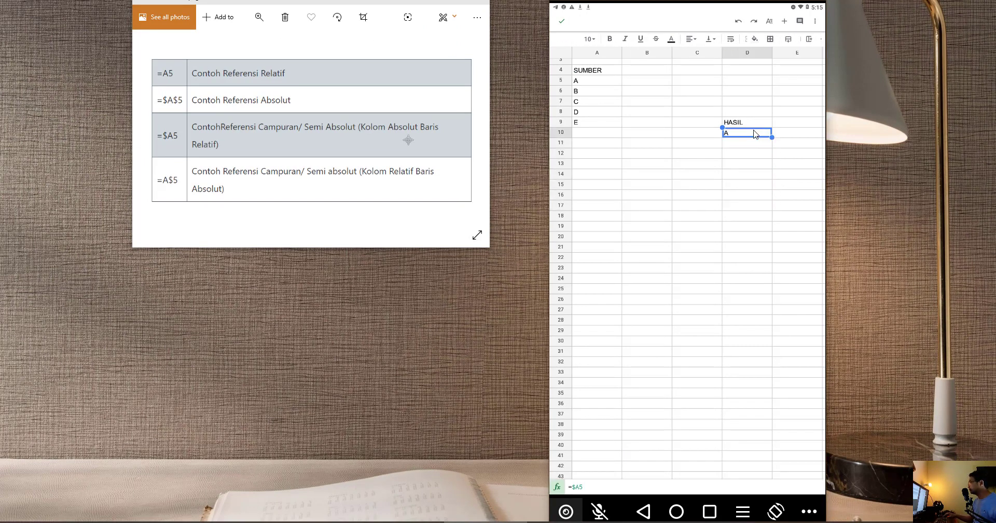
double_click(754, 134)
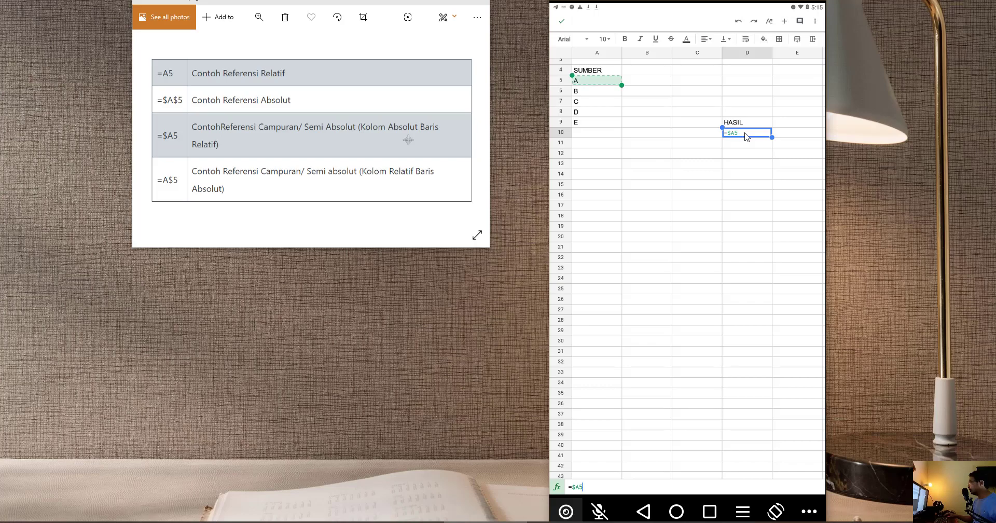
key("Return")
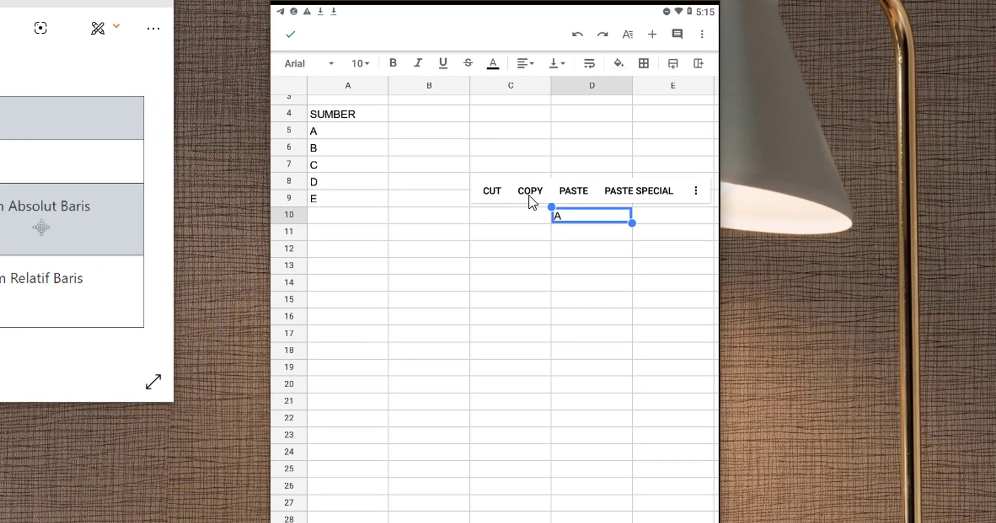
left_click(540, 186)
left_click(586, 227)
left_click_drag(632, 240, 604, 314)
left_click(592, 276)
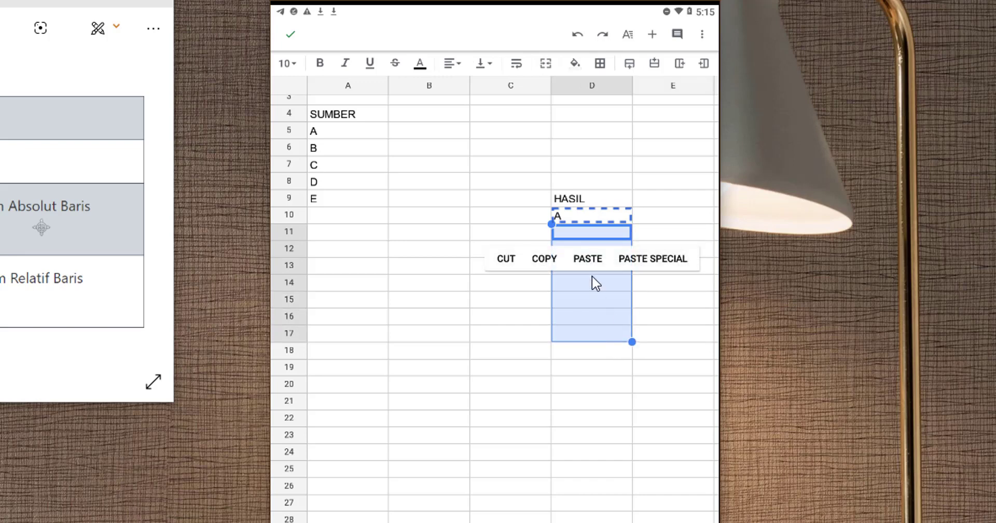
left_click(583, 260)
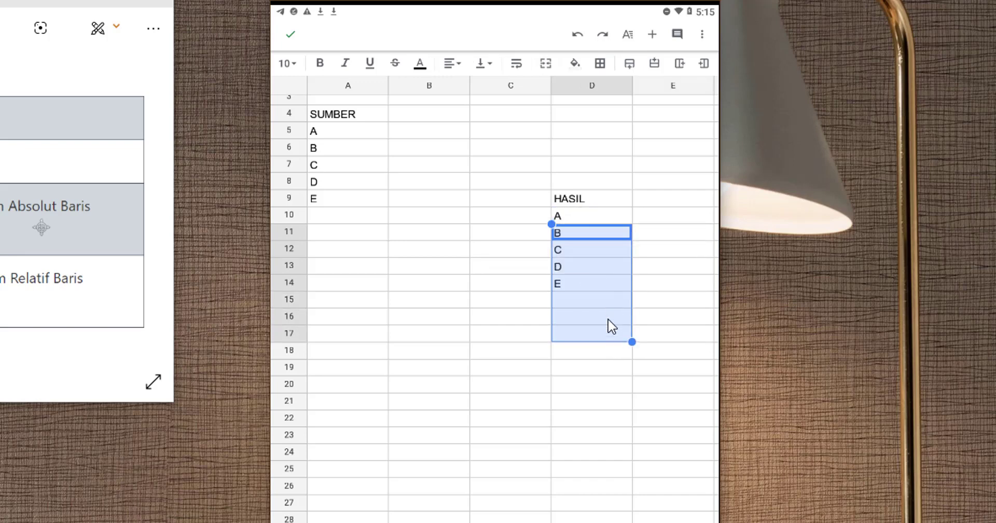
left_click(596, 369)
Inspect the mixed-reference formulas in cells D10 and D11, undoing the accidental change made in D11.
left_click(598, 216)
double_click(598, 218)
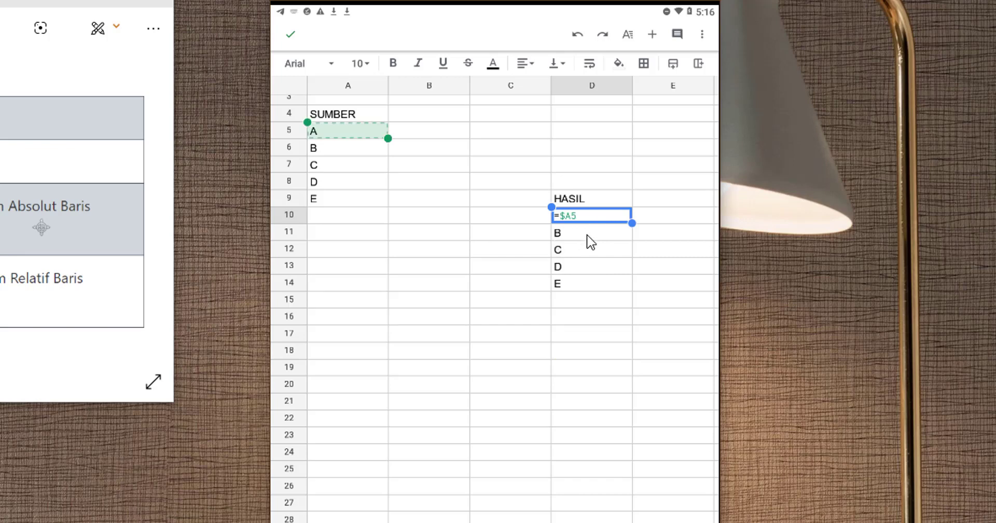
key("Escape")
left_click_drag(585, 235, 590, 240)
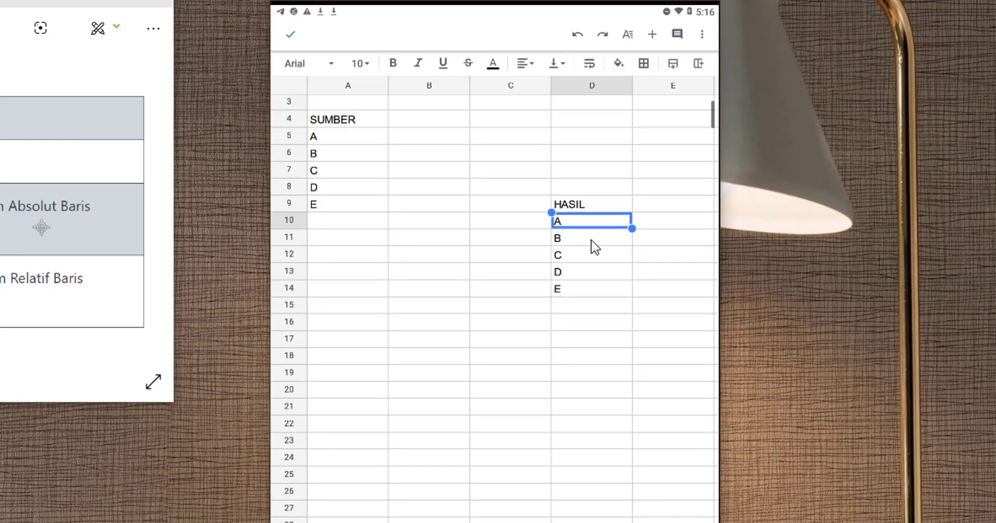
double_click(591, 240)
key("Escape")
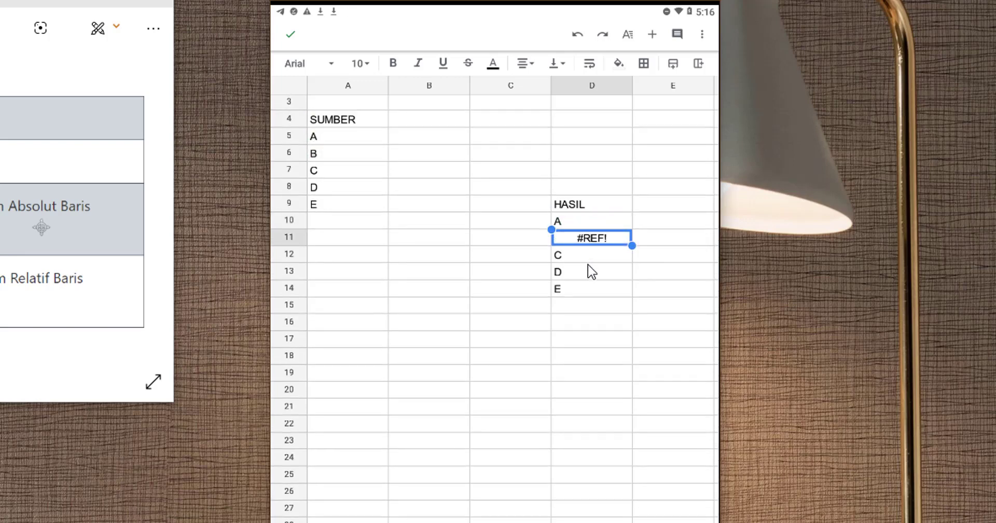
key("ctrl+z")
double_click(594, 240)
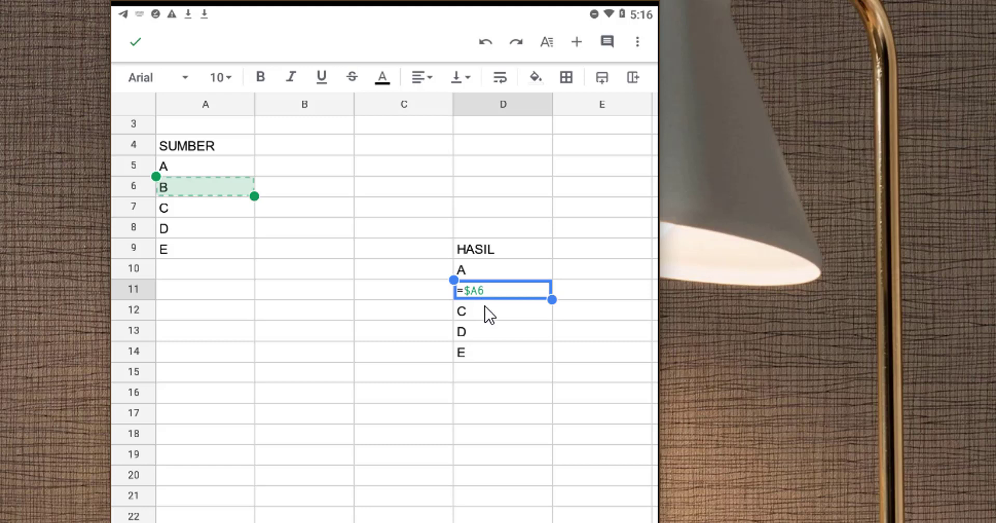
Inspect the pasted mixed-reference formulas in cells D12, D13 and D14.
left_click(486, 310)
left_click(486, 311)
double_click(487, 317)
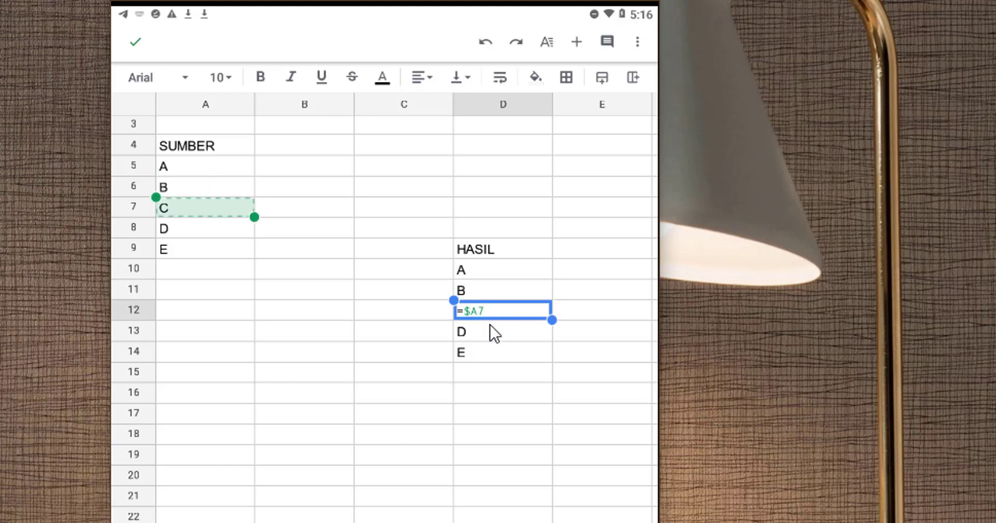
left_click(490, 337)
double_click(490, 337)
left_click(490, 356)
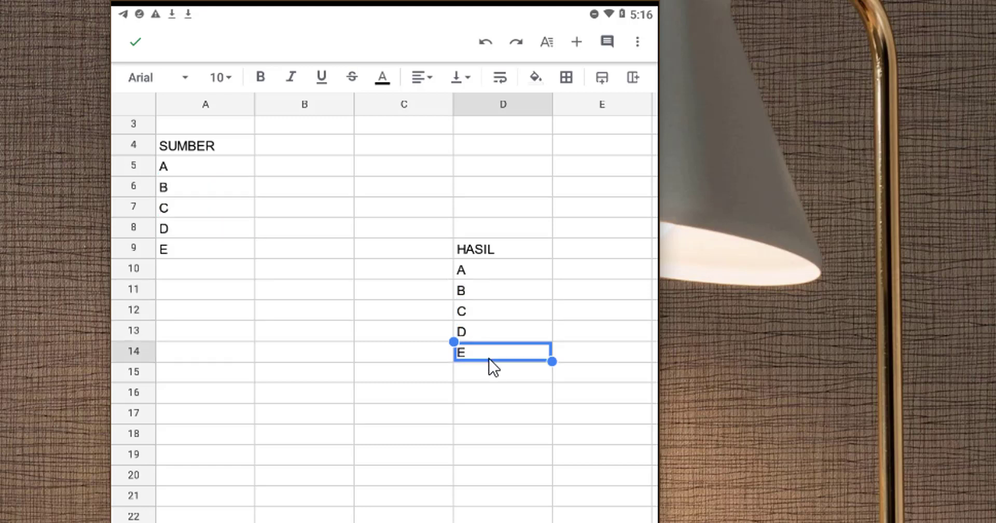
double_click(490, 358)
left_click(493, 366)
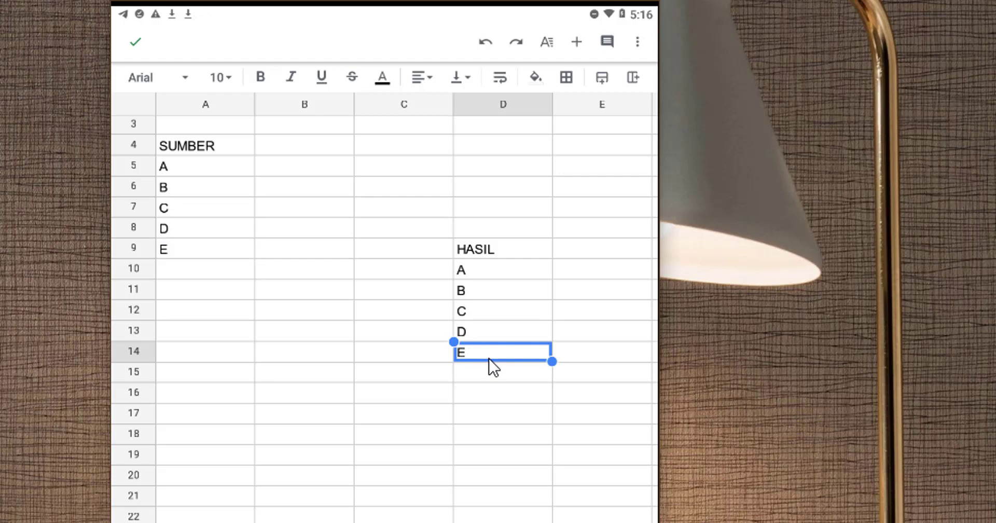
Clear the contents of the range D11:D14 below the first HASIL result.
left_click(488, 271)
left_click(528, 294)
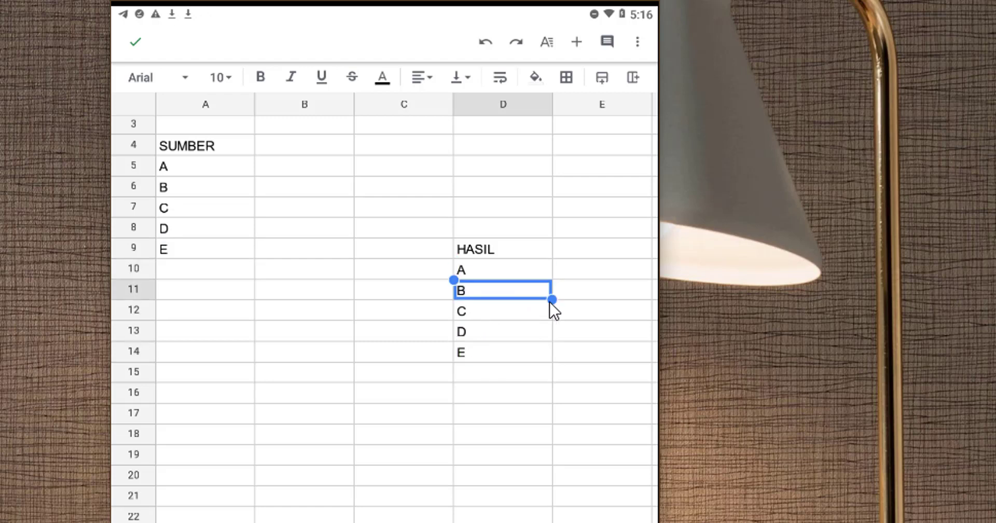
left_click_drag(551, 299, 551, 362)
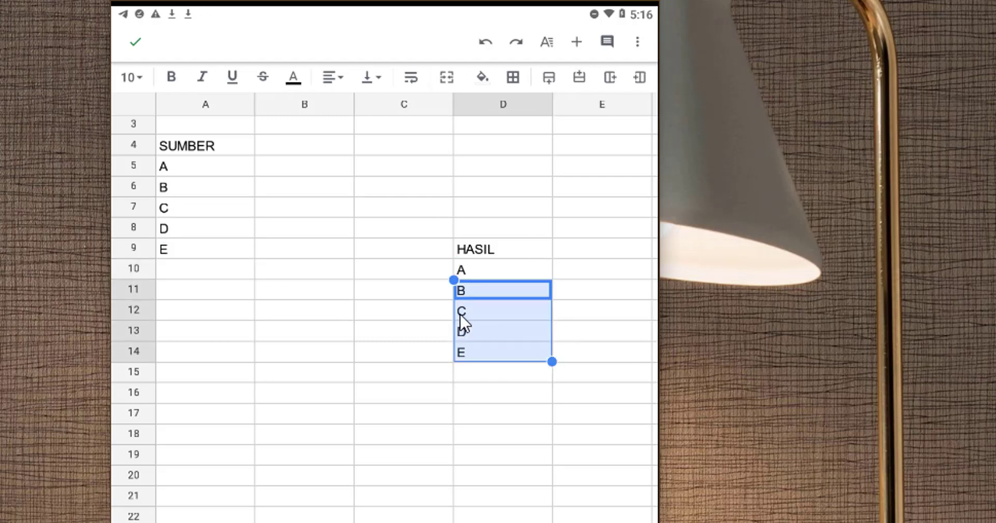
key("Delete")
Change the formula in D10 to the mixed reference =A$5, with a relative column and an absolute row.
double_click(463, 273)
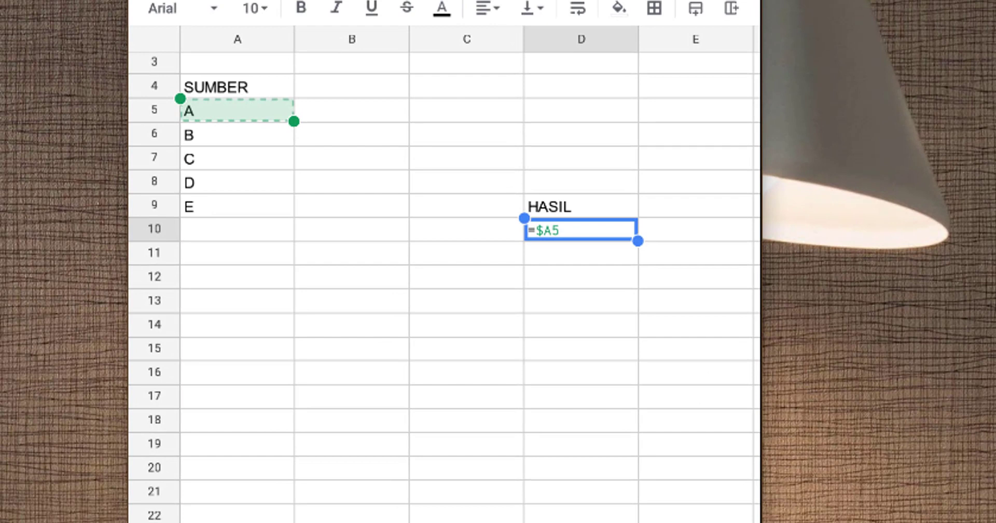
type("$")
key("F4")
key("Return")
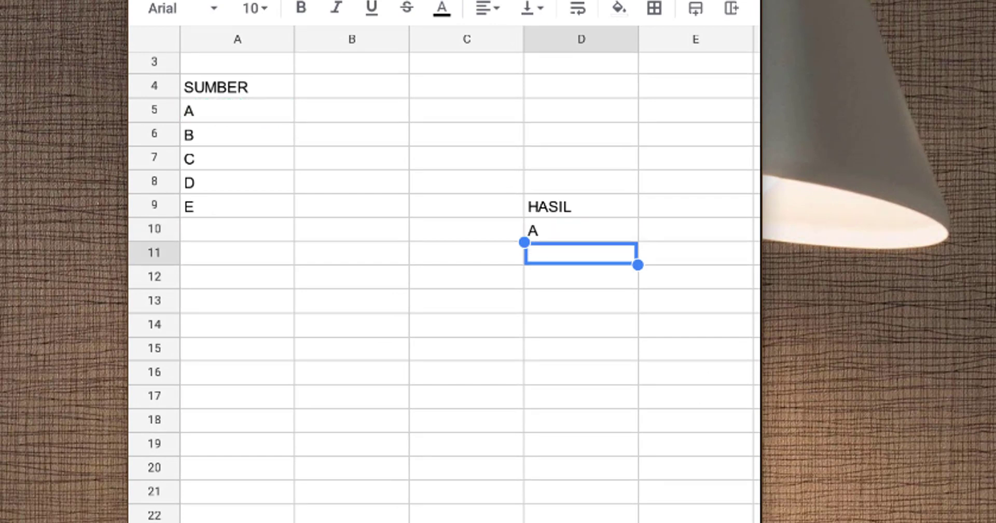
Copy the row-absolute formula from D10 into the range D11:D17 of the HASIL column.
left_click(579, 228)
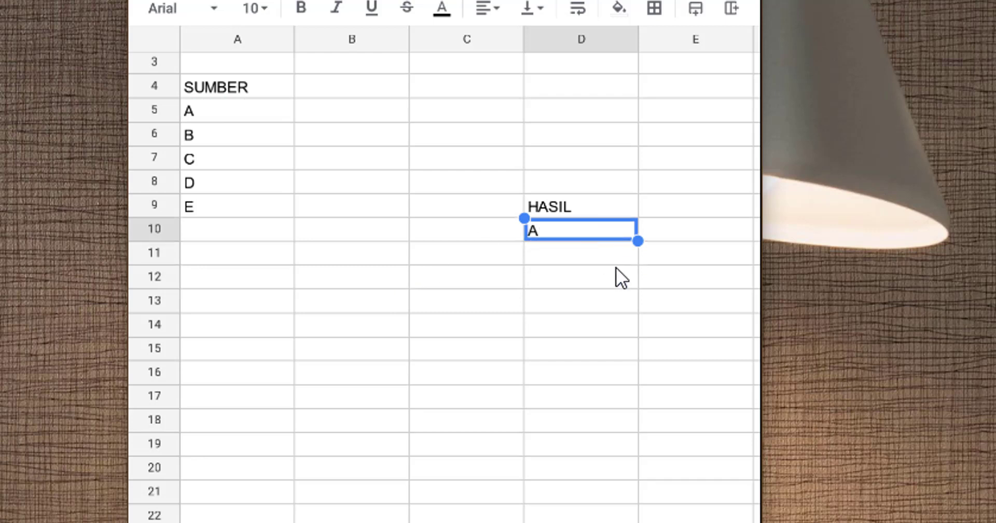
left_click(574, 232)
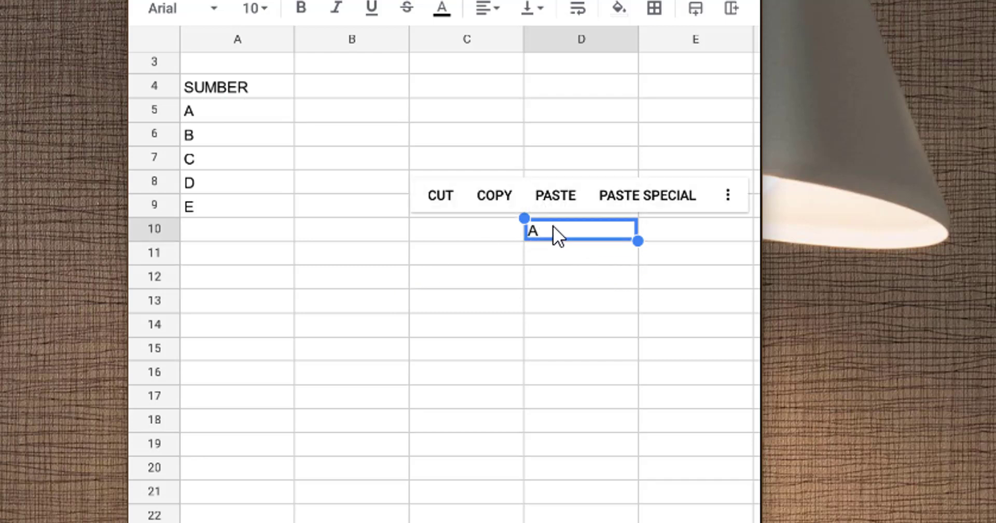
left_click(499, 200)
left_click(572, 252)
left_click_drag(636, 266, 617, 365)
left_click(608, 328)
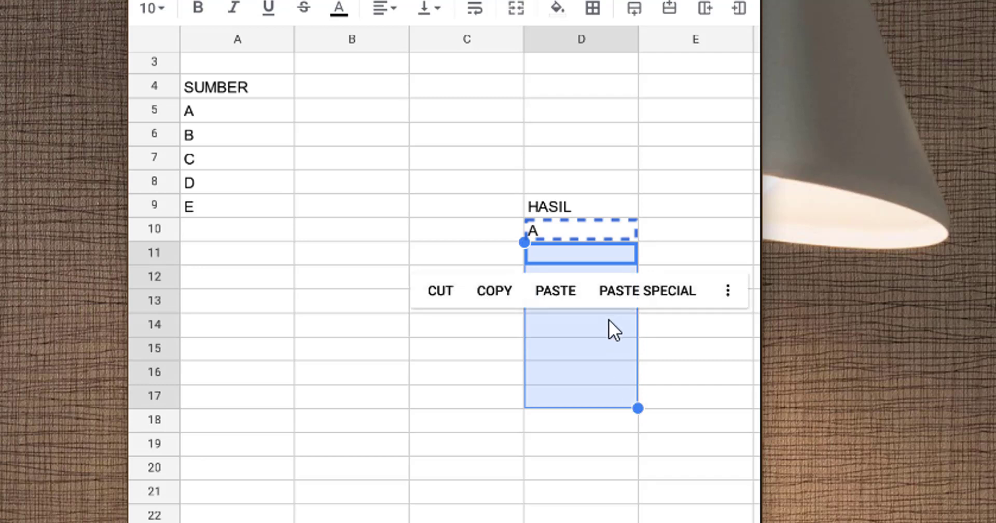
left_click(563, 288)
left_click(674, 325)
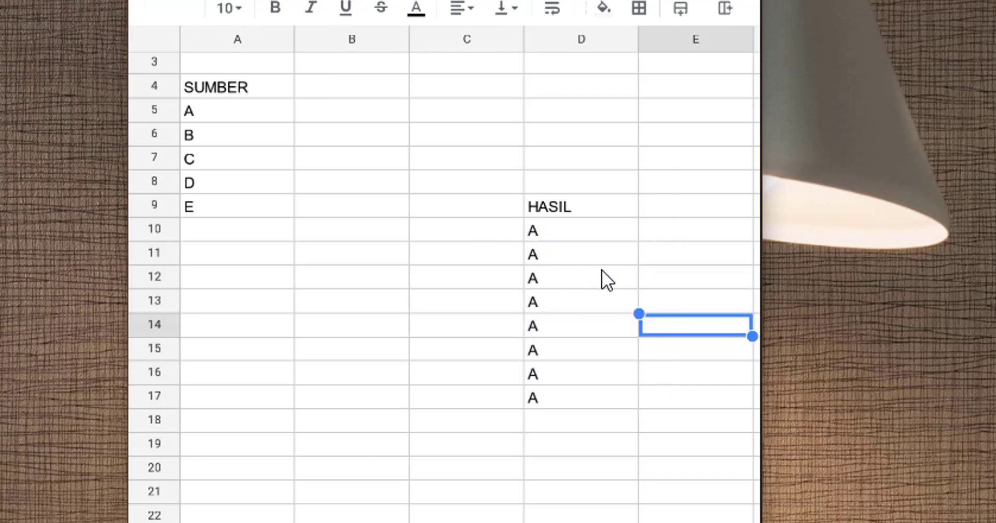
Inspect the row-absolute formulas in cells D10, D11 and D12 of the HASIL column.
double_click(574, 223)
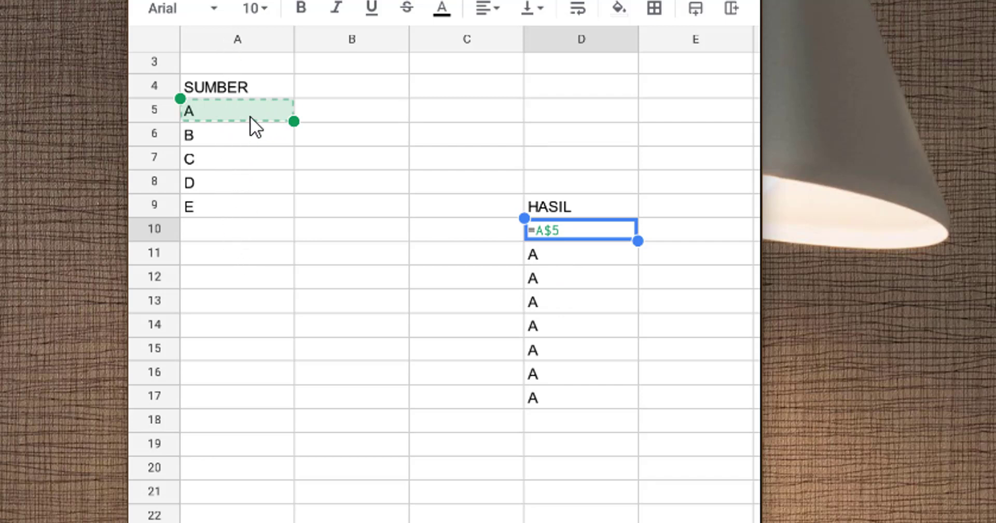
key("Escape")
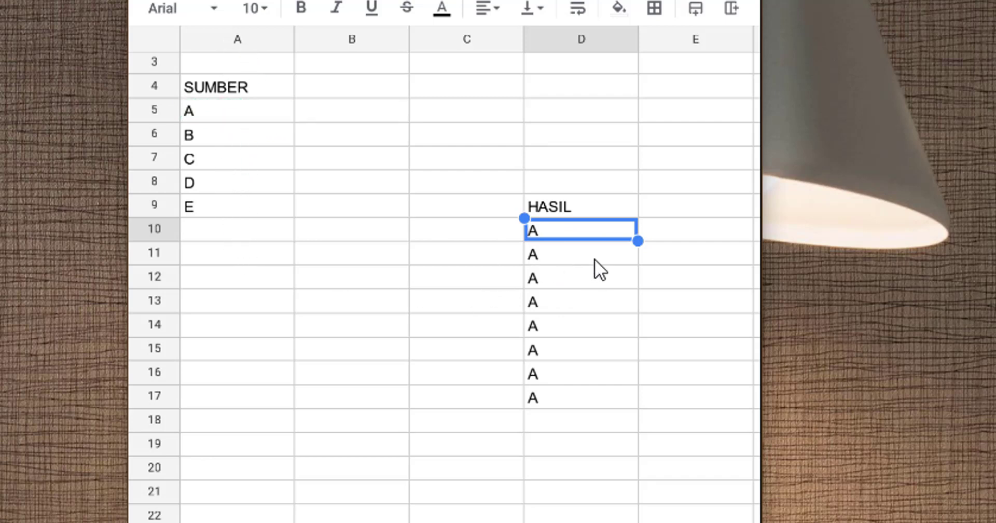
double_click(595, 259)
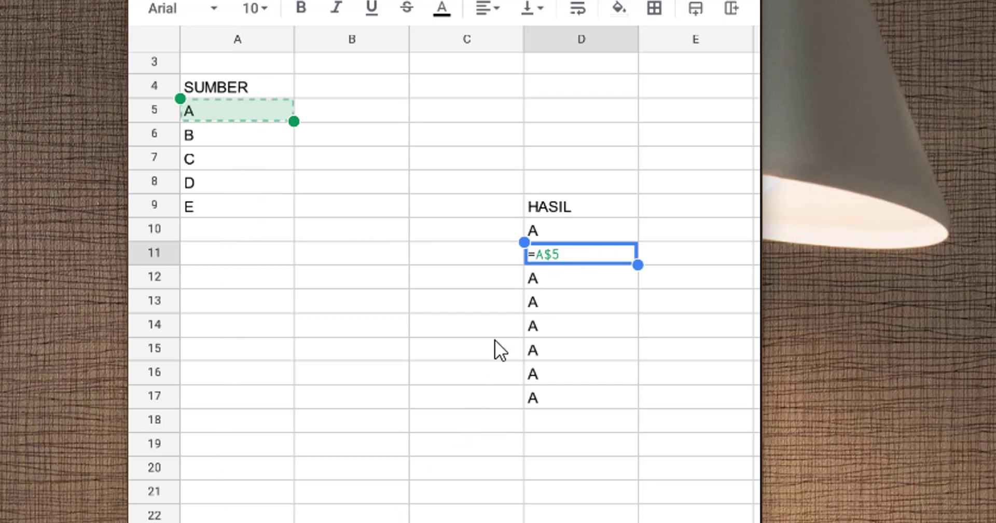
key("Escape")
double_click(569, 273)
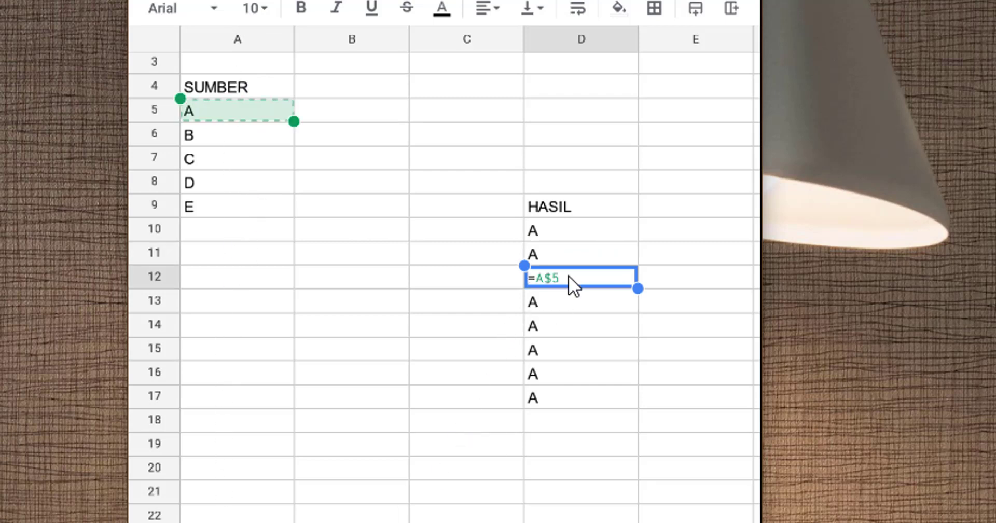
left_click(563, 285)
key("Return")
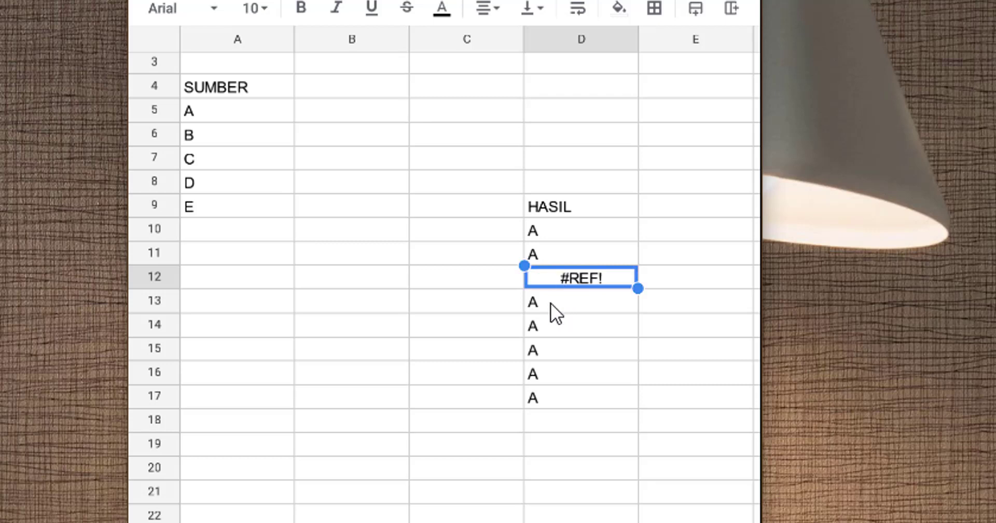
key("ctrl+z")
Check the copied formulas in the HASIL column cell by cell from D12 down to D17.
double_click(559, 275)
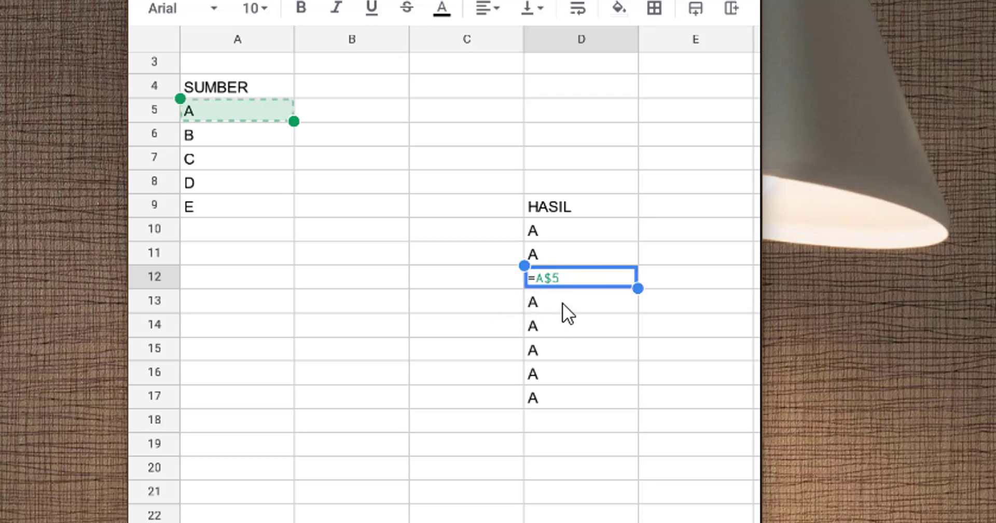
key("Escape")
double_click(565, 301)
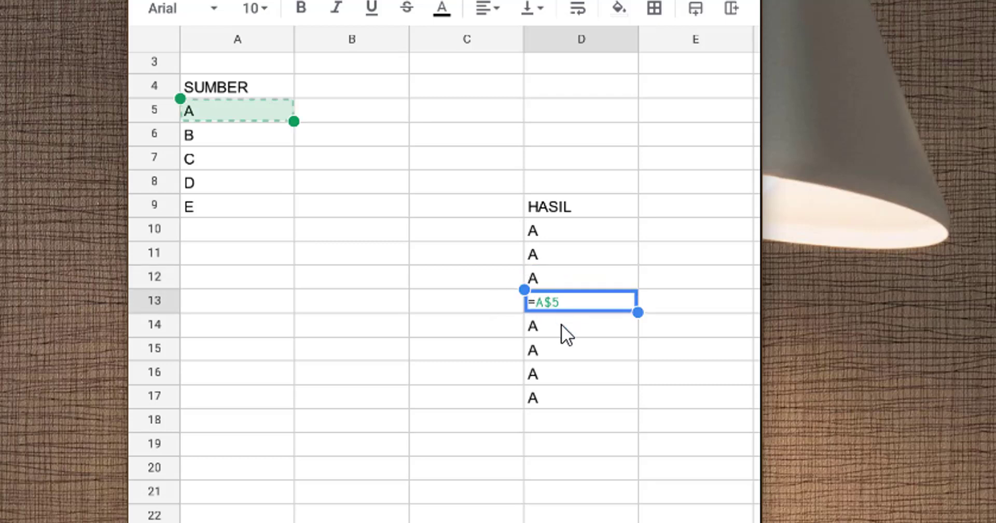
key("Escape")
double_click(561, 324)
key("Escape")
double_click(562, 349)
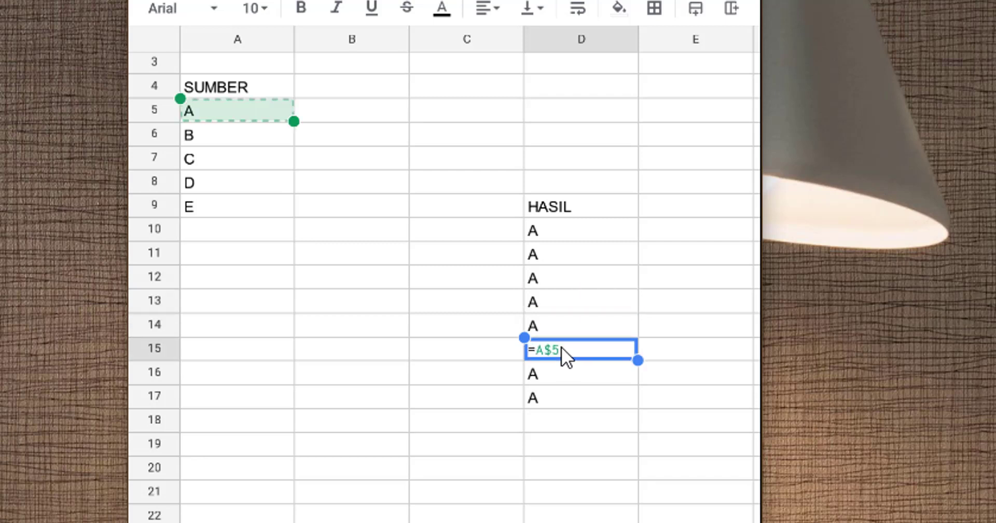
key("Escape")
double_click(559, 377)
key("Escape")
double_click(565, 394)
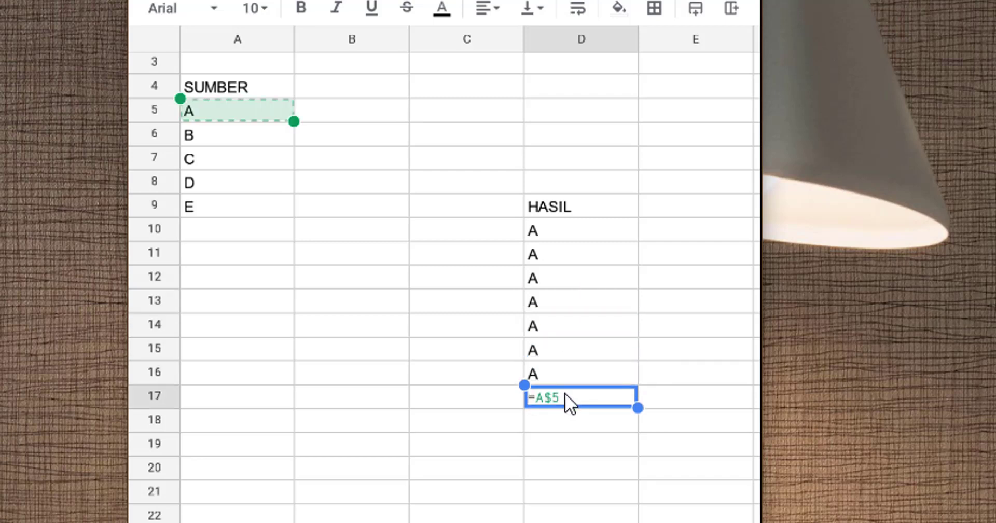
key("Escape")
Copy the row-absolute formula from D10 into E10, one column over, so that E10 holds =B$5.
left_click(559, 234)
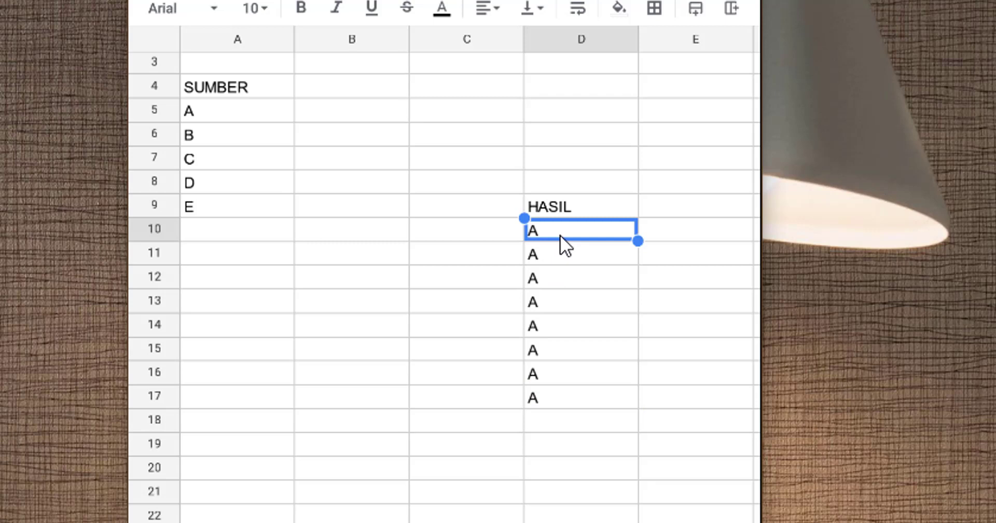
left_click(600, 226)
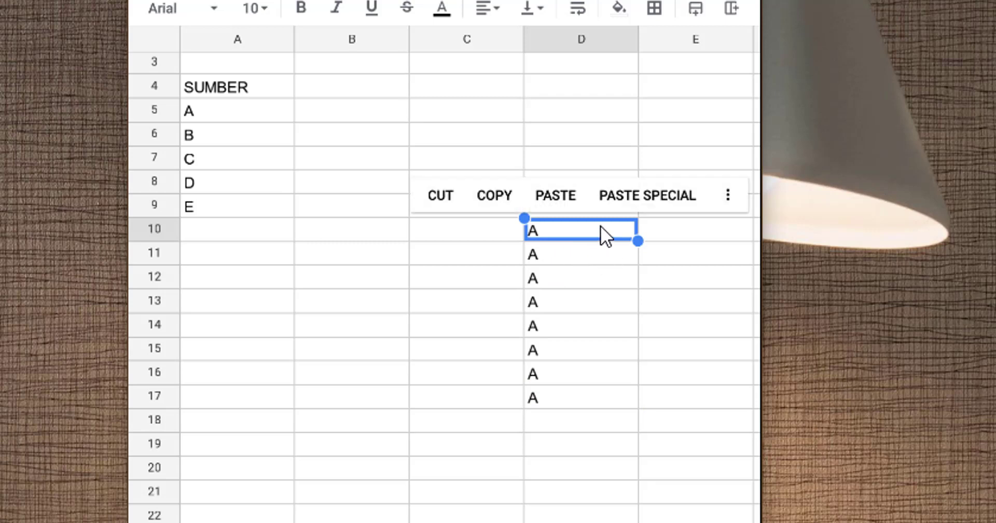
left_click(497, 195)
left_click(718, 231)
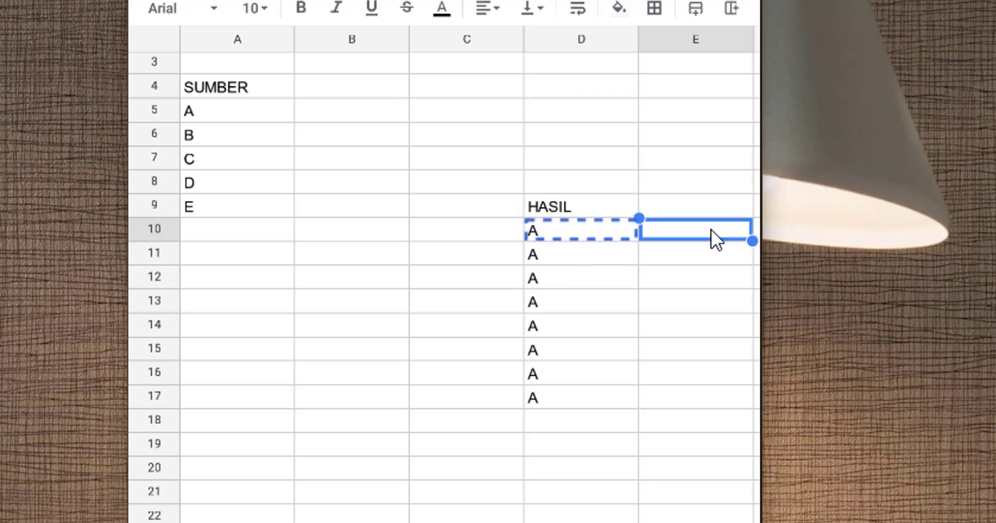
left_click(715, 229)
left_click(554, 195)
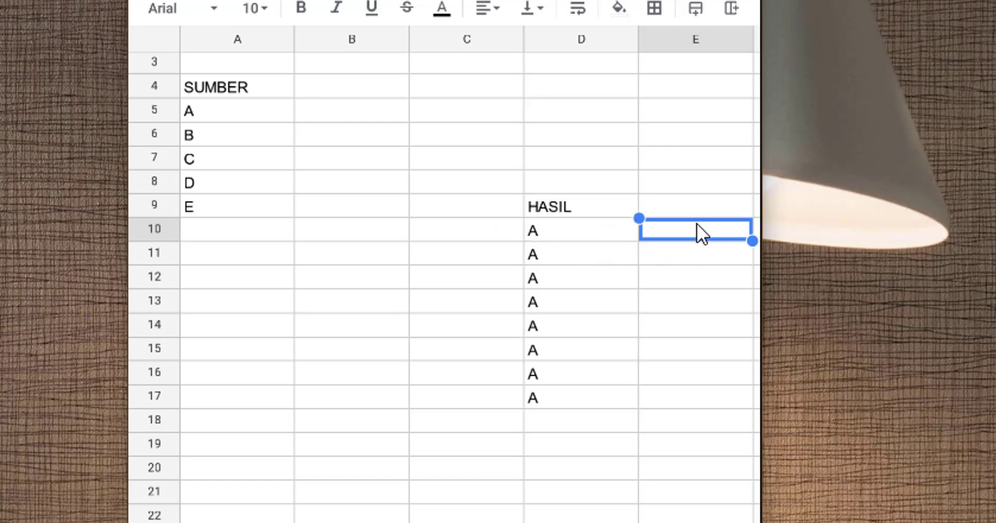
type("=B$5")
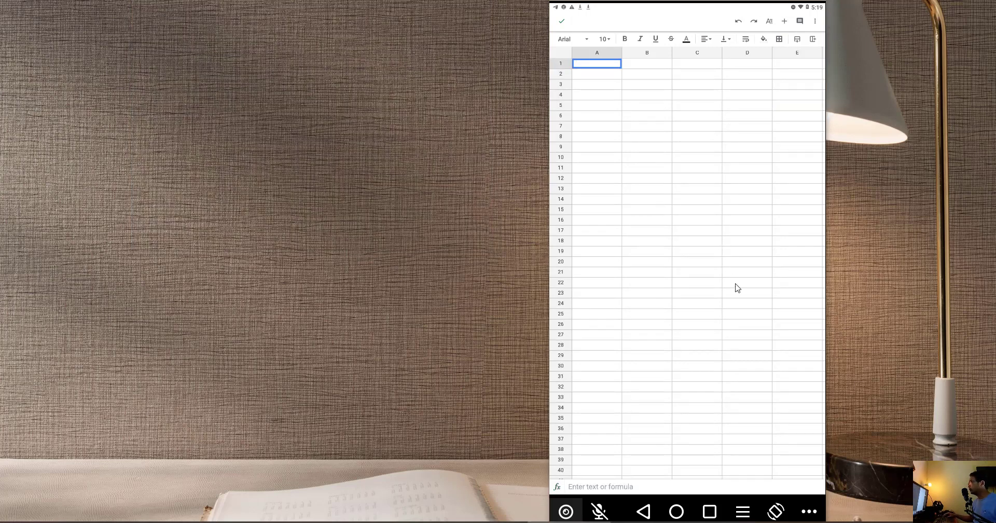
Rotate the device to landscape and enter the title DAFTAR BELANJA HEADSET in cell A1 of the blank sheet.
left_click(776, 512)
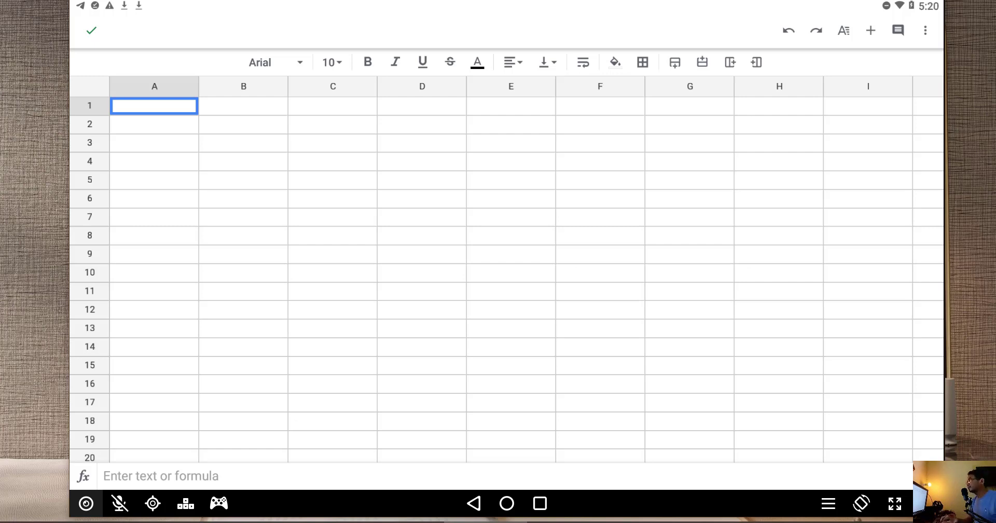
type("DAFTA")
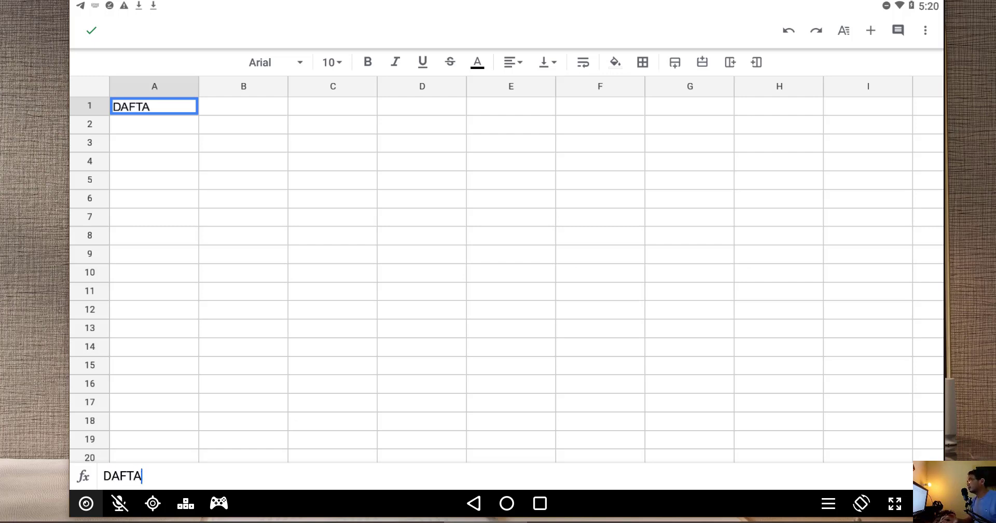
type("R BELNJA")
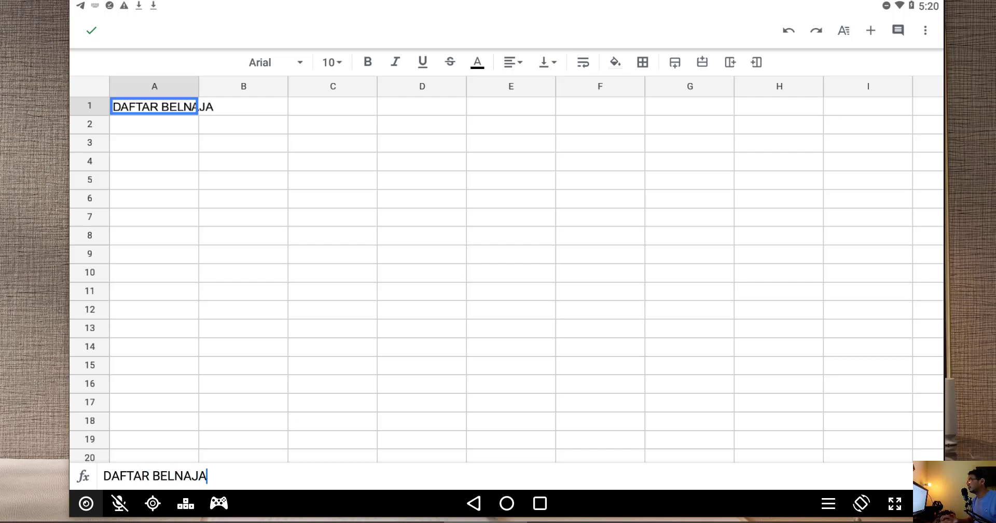
key("BackSpace")
key("BackSpace")
key("BackSpace")
type("ANJA HEADSET")
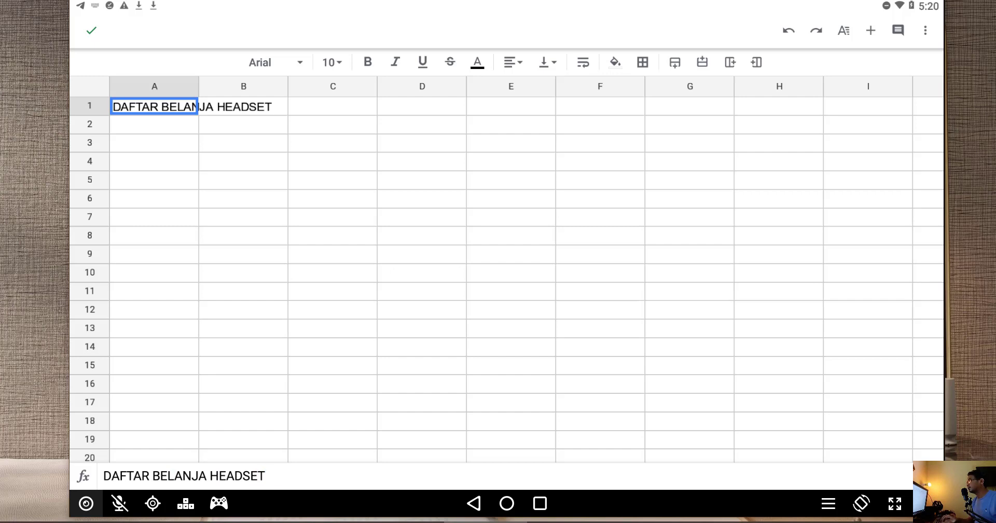
key("Return")
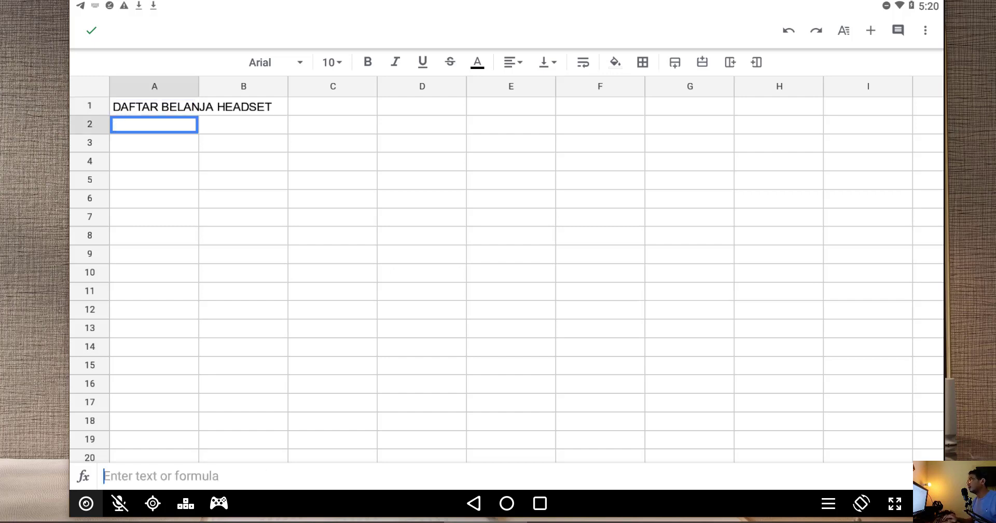
Enter the label JUMLAH SATUAN in cell A3, two rows below the title.
key("Down")
key("Down")
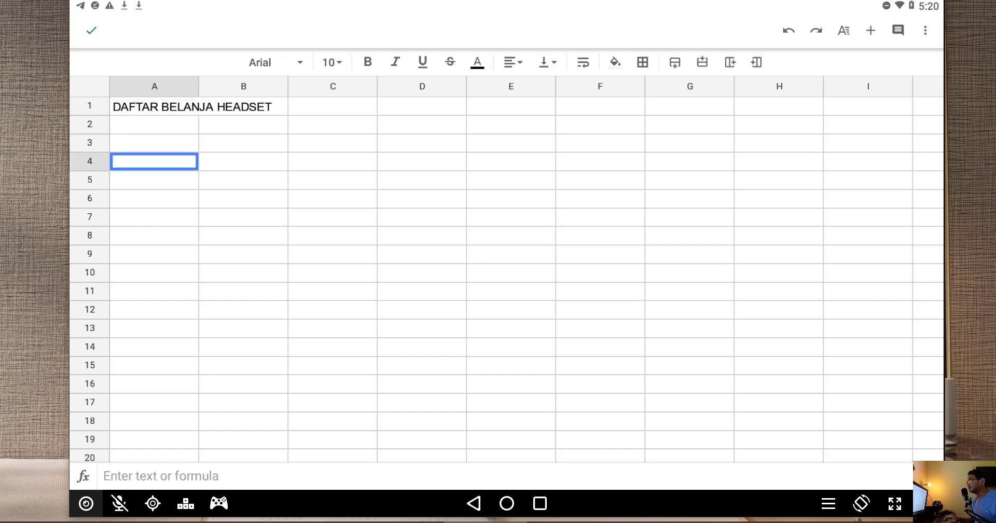
key("Up")
type("JUML")
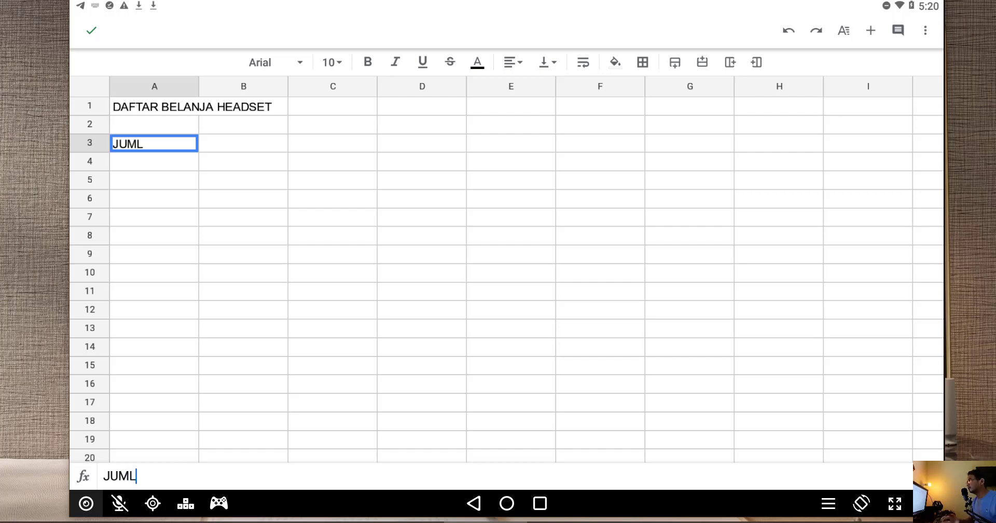
type("AH SAT")
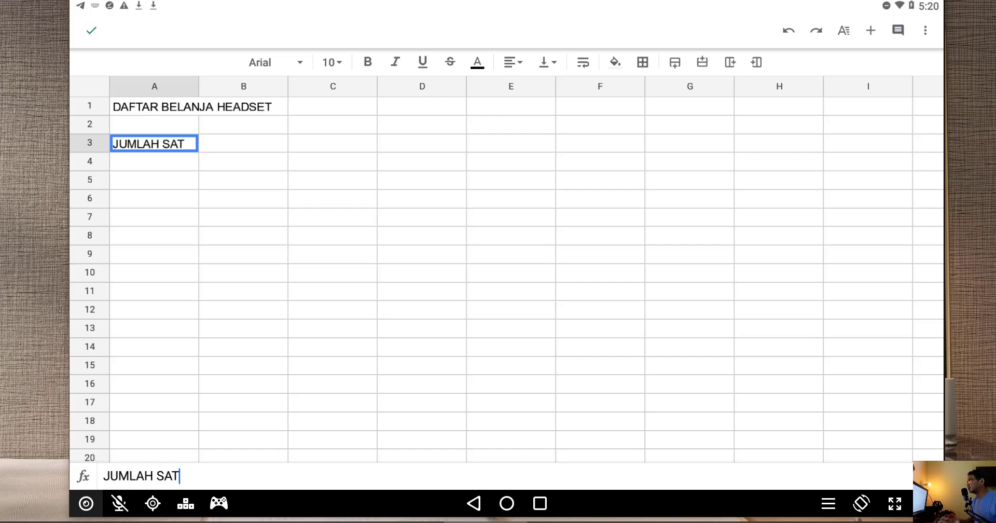
type("UAN")
key("Tab")
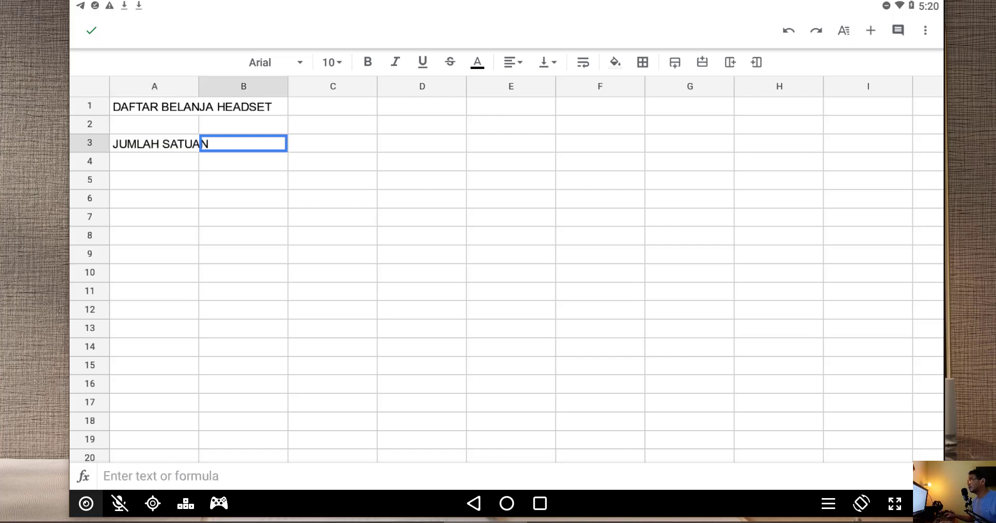
Widen column A to fit the JUMLAH SATUAN label and enter 2 in cell B3.
left_click(191, 88)
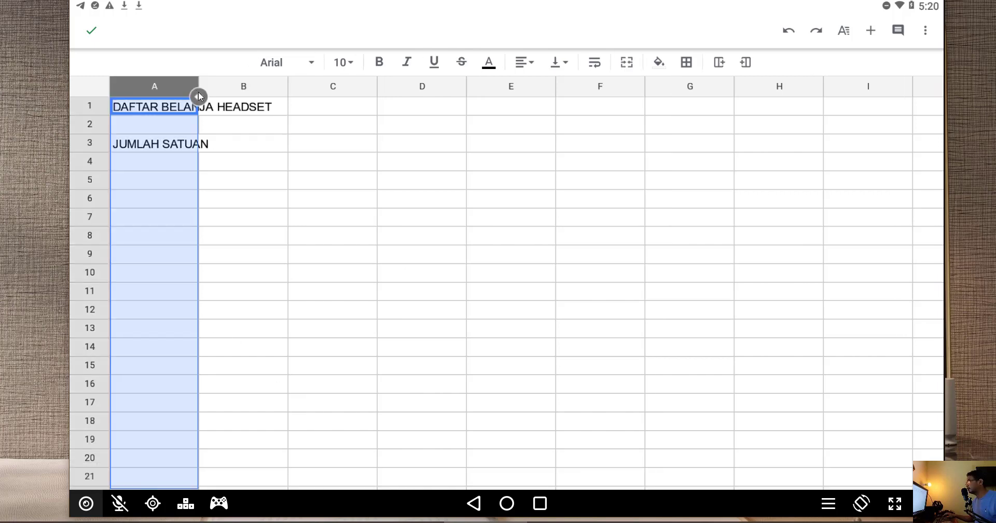
left_click_drag(199, 96, 236, 120)
left_click(256, 147)
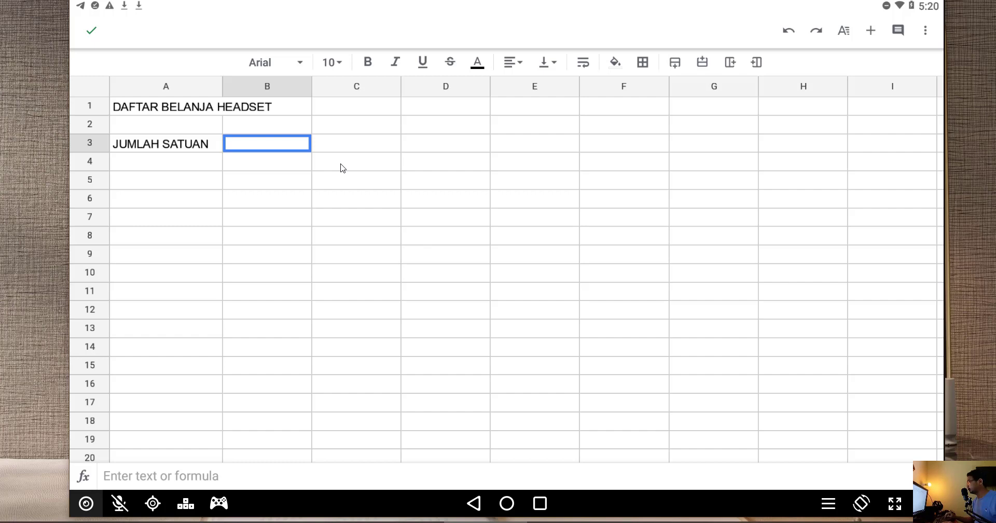
type("2")
key("Return")
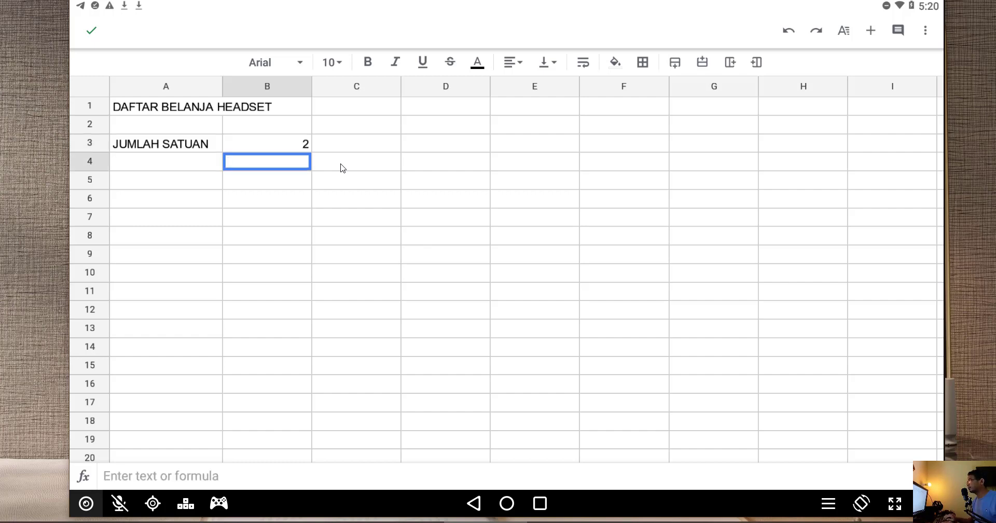
Enter the header NAMA HEADSET in cell A5.
key("Down")
key("Left")
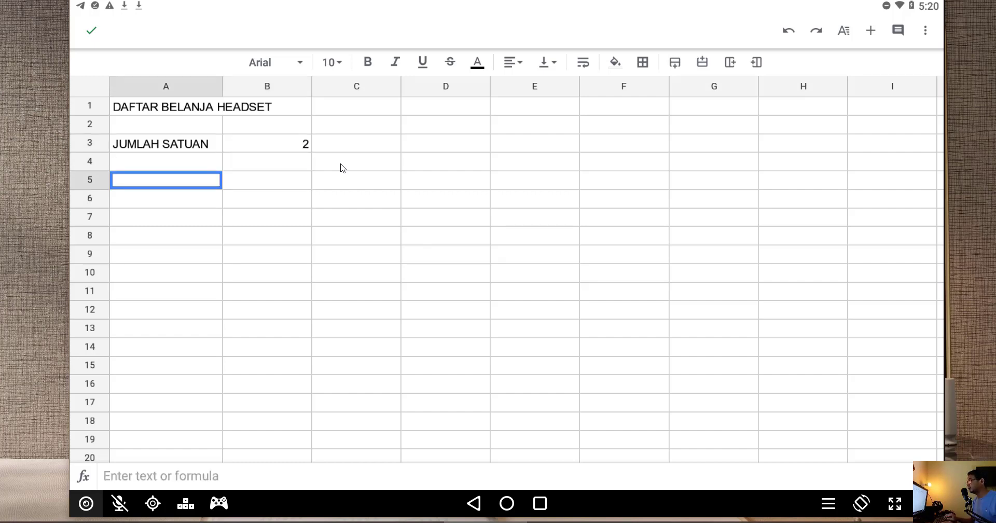
type("NAMA")
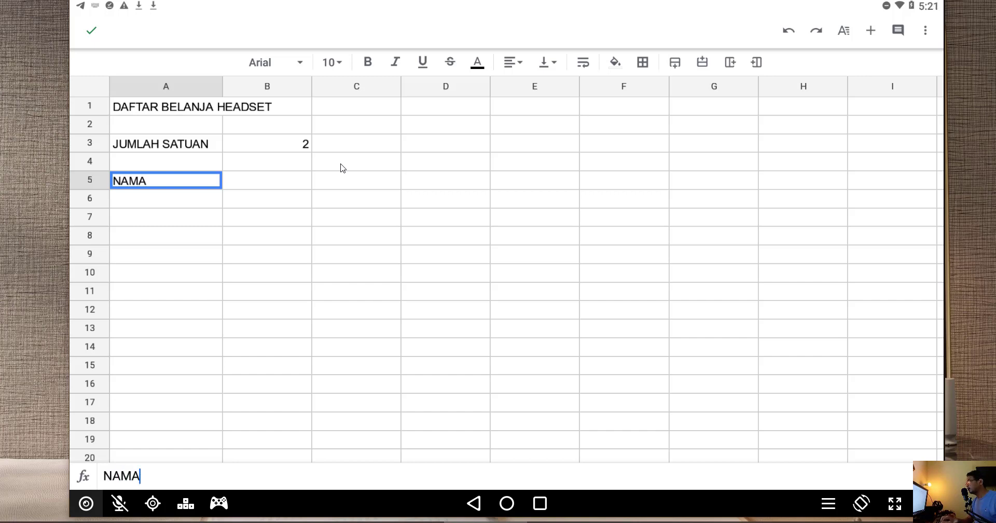
type(" HEADSET")
key("Tab")
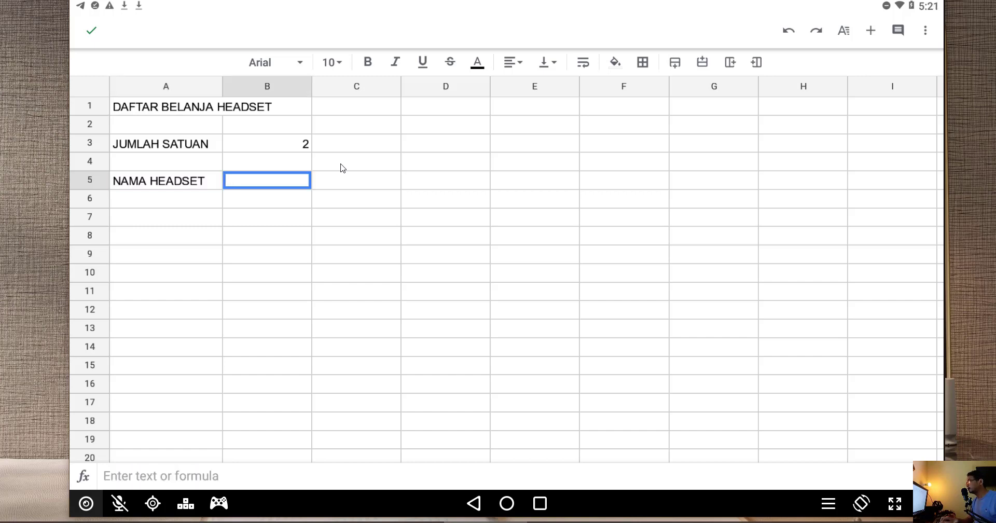
key("Left")
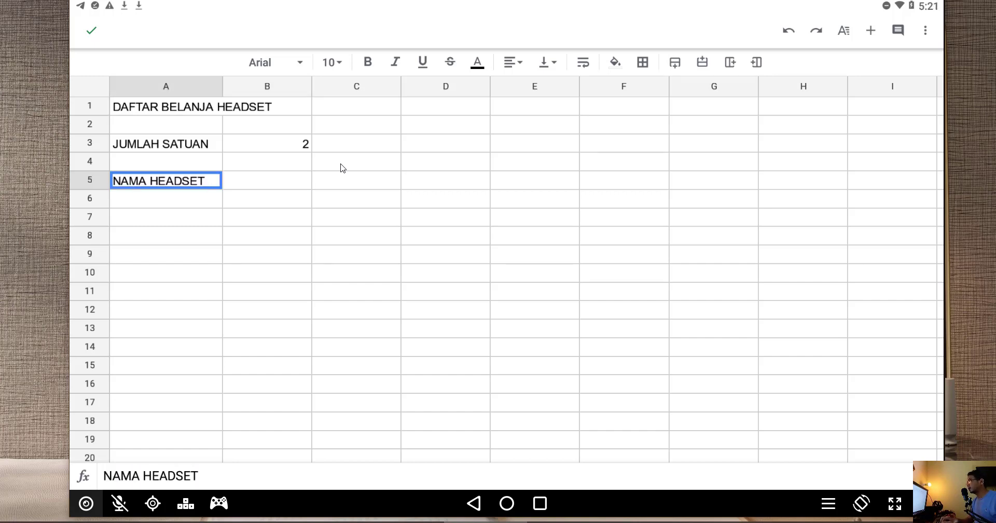
Enter the table headers NAMA BARANG in A5, HARGA in B5 and TOTAL in C5.
type("NAMA BARANG")
key("Tab")
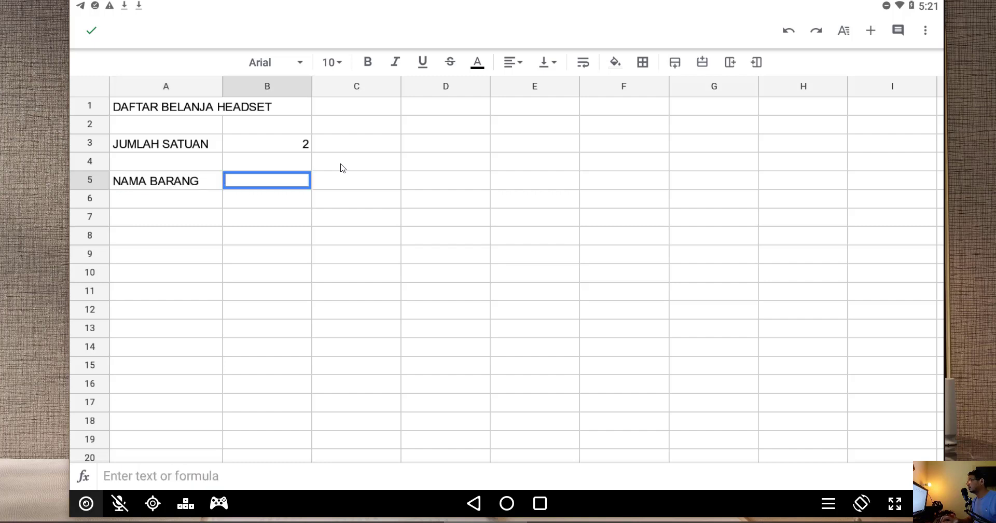
type("HARGA")
key("Tab")
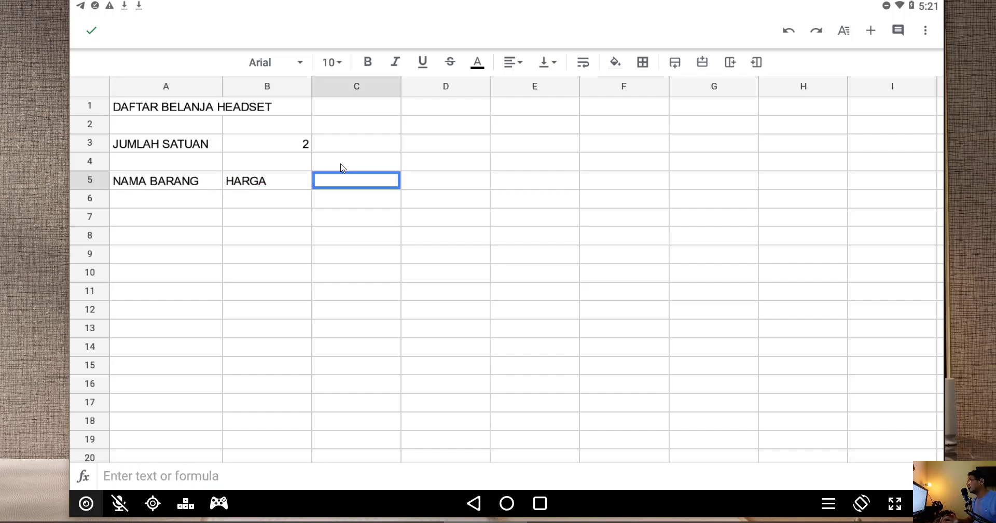
type("TOTAL")
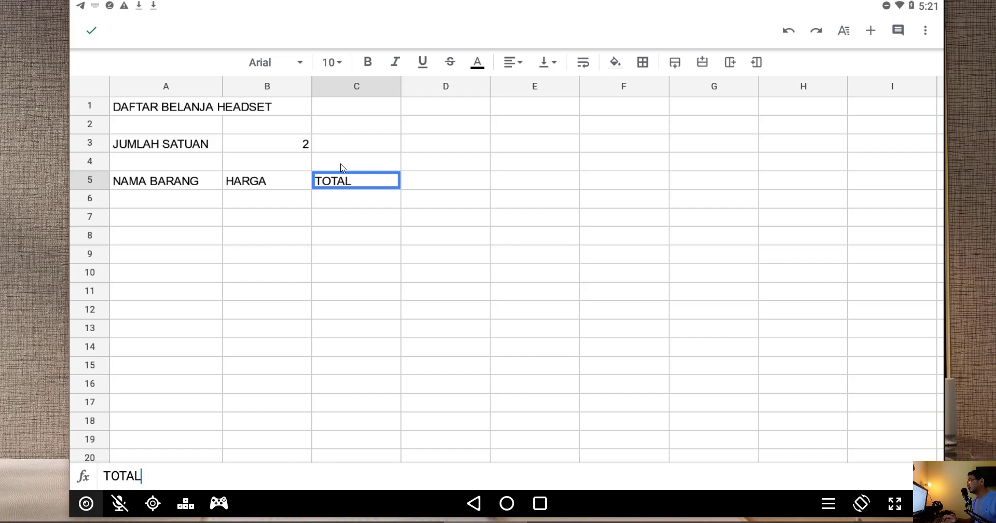
key("Return")
Enter the first item in row 6: HEADSET A in A6 with the price 30000 in B6.
key("Left")
key("Left")
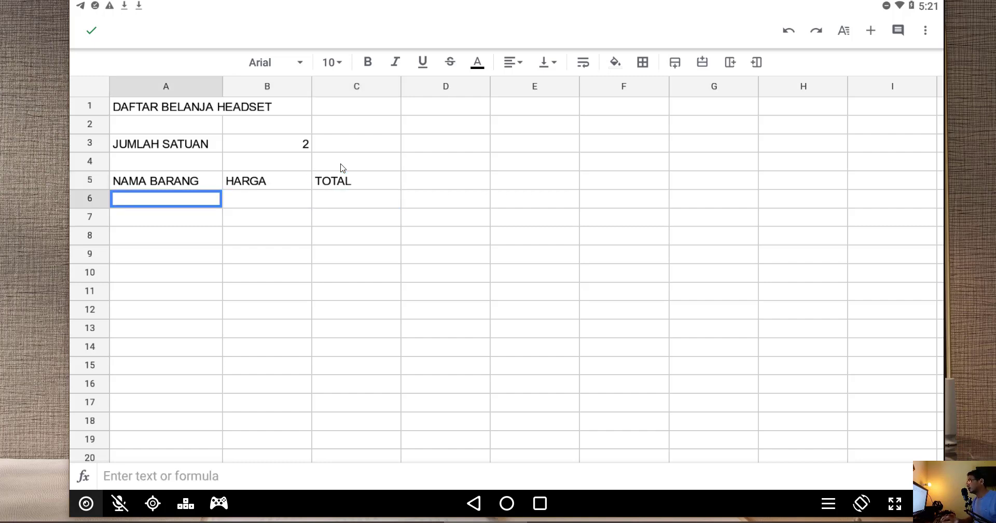
type("HEADSET ")
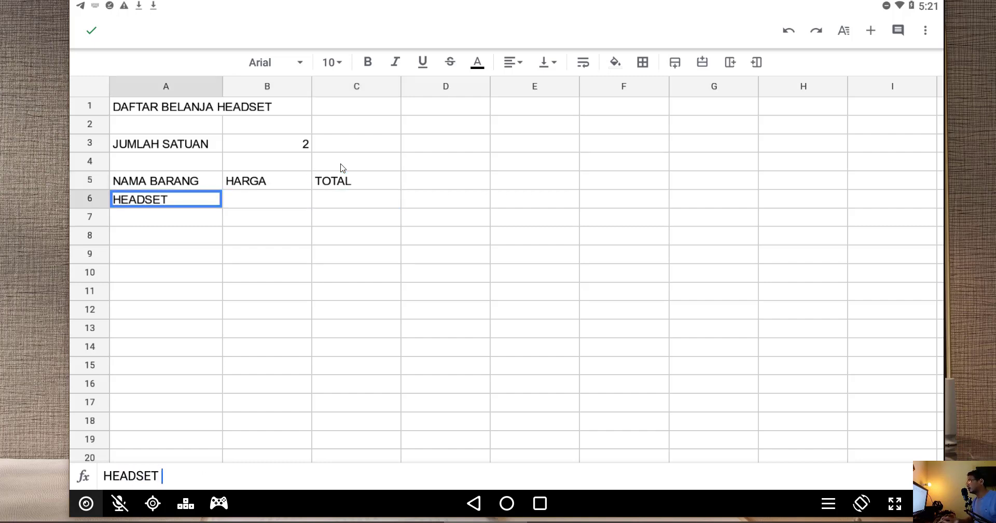
type("A")
key("Tab")
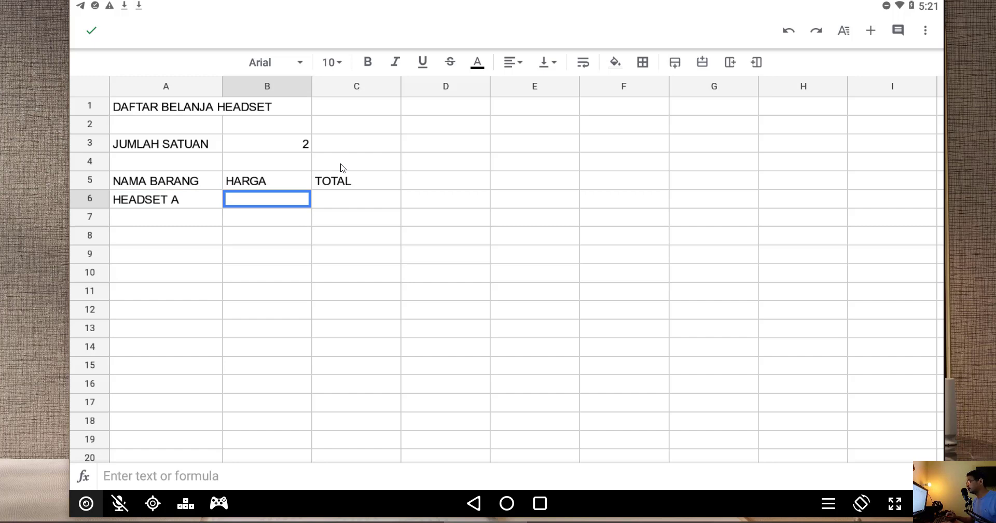
type("30000")
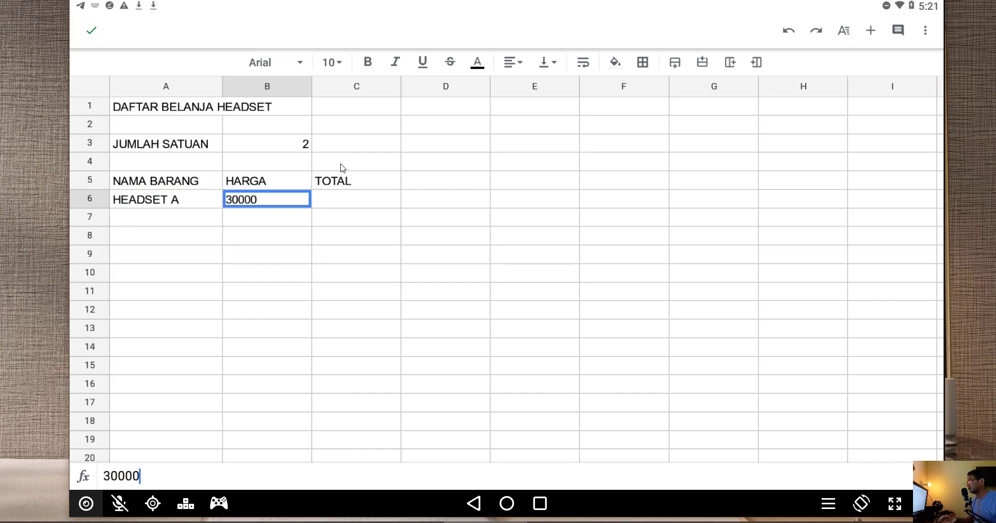
key("Return")
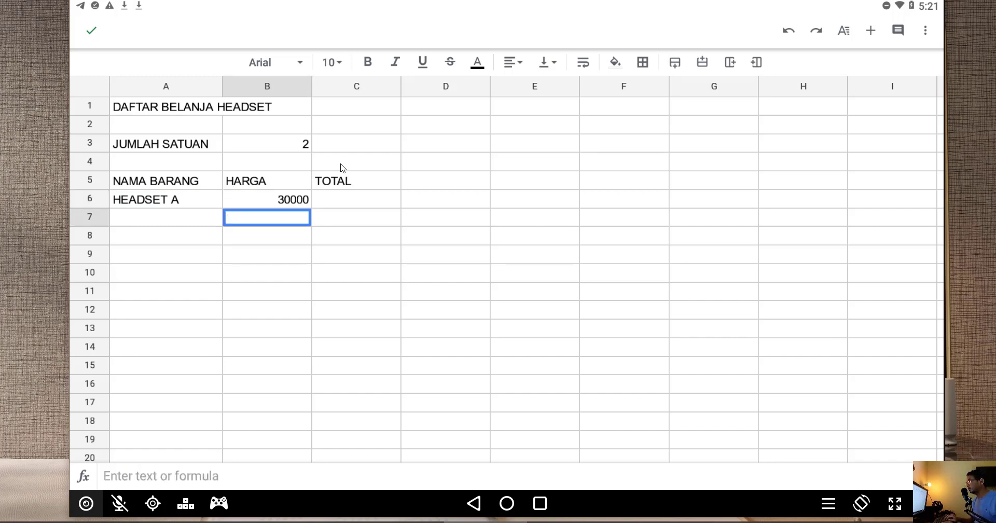
Add the second item in row 7: HEADSET B in A7 with the price 25000 in B7.
key("Left")
type("HEADSET B")
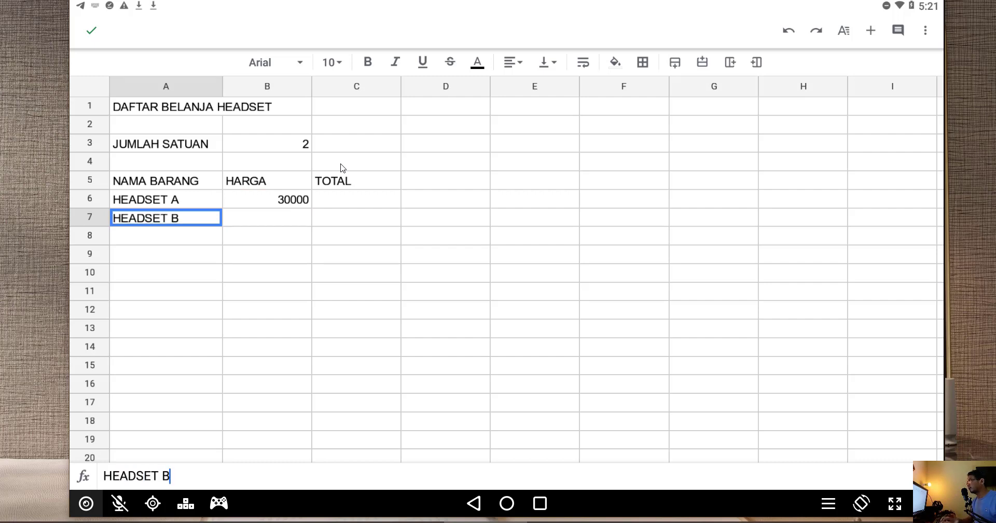
key("Tab")
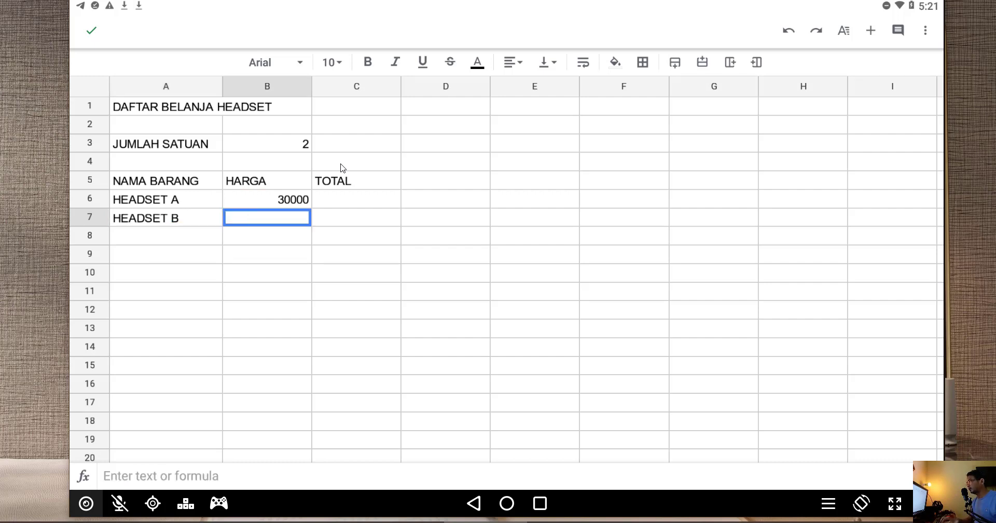
type("25")
key("BackSpace")
key("BackSpace")
key("BackSpace")
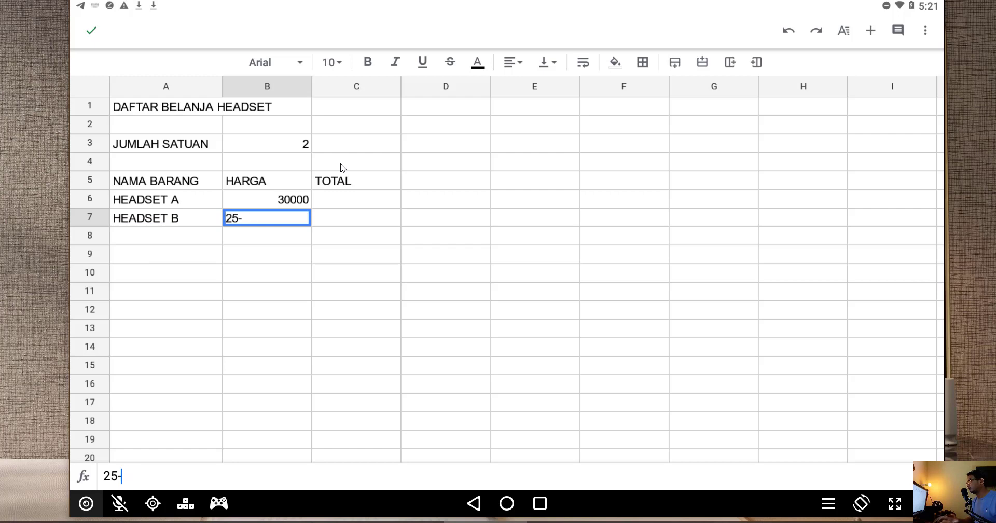
type("000")
key("Return")
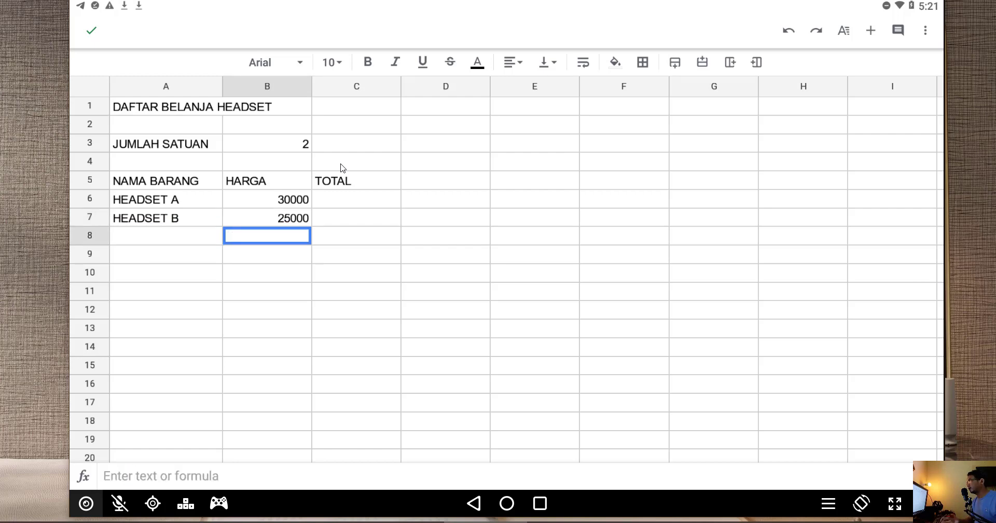
Add the third item in row 8: HEADSET C in A8 with the price 45000 in B8.
key("Left")
type("HEAD")
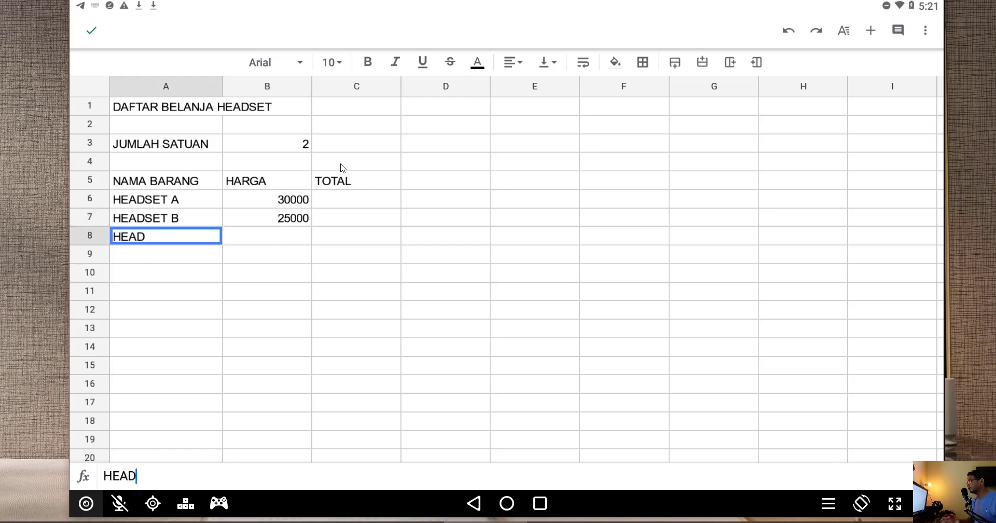
type("SET C")
key("Tab")
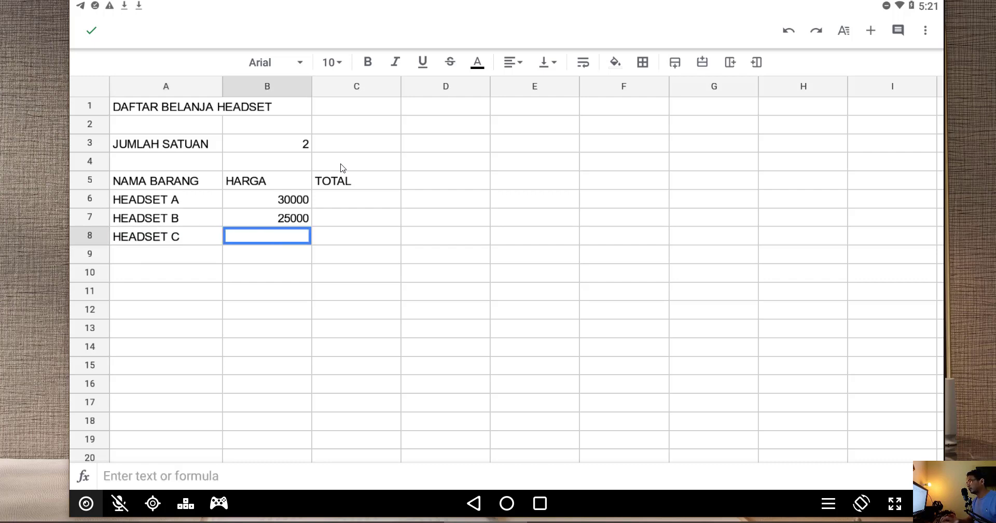
type("450000")
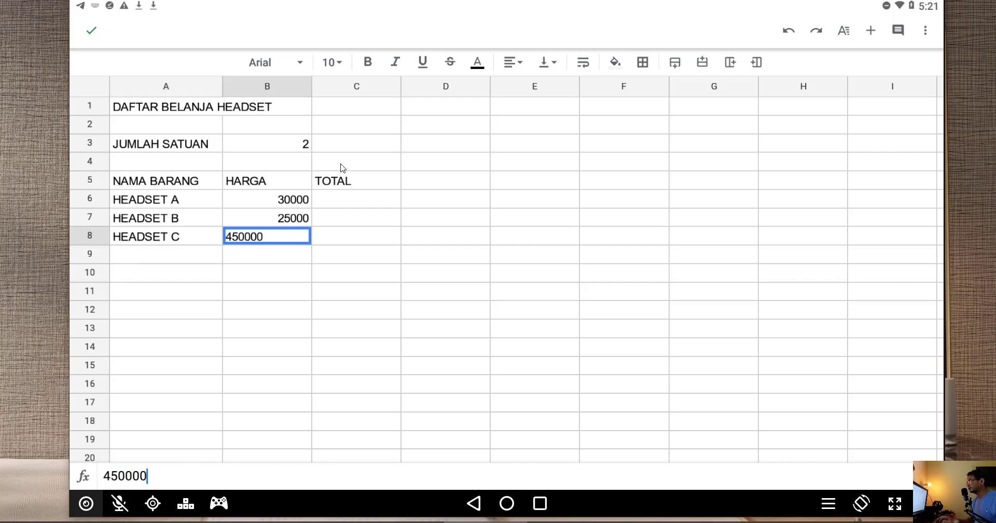
key("BackSpace")
key("Return")
Add the fourth item in row 9: HEADSET D in A9 with the price 55000 in B9.
key("Left")
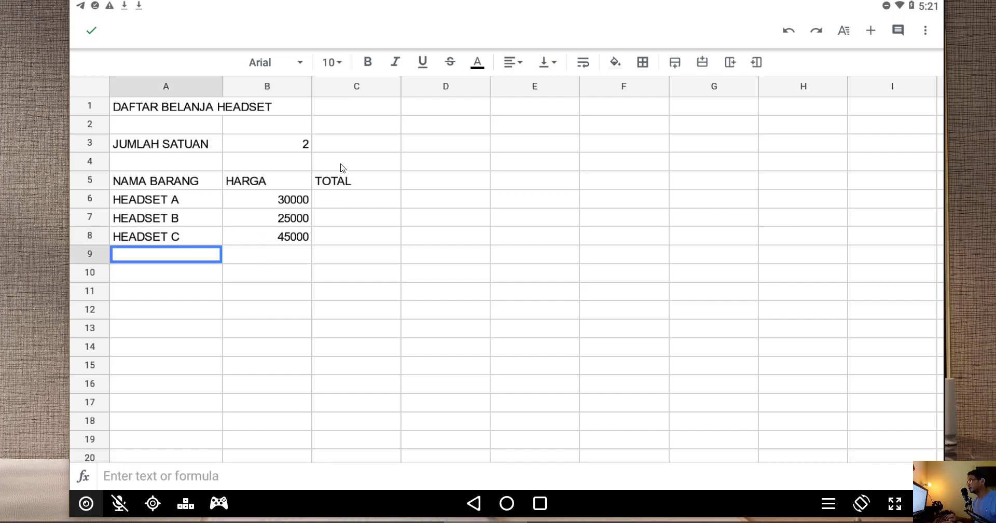
type("HEADSE")
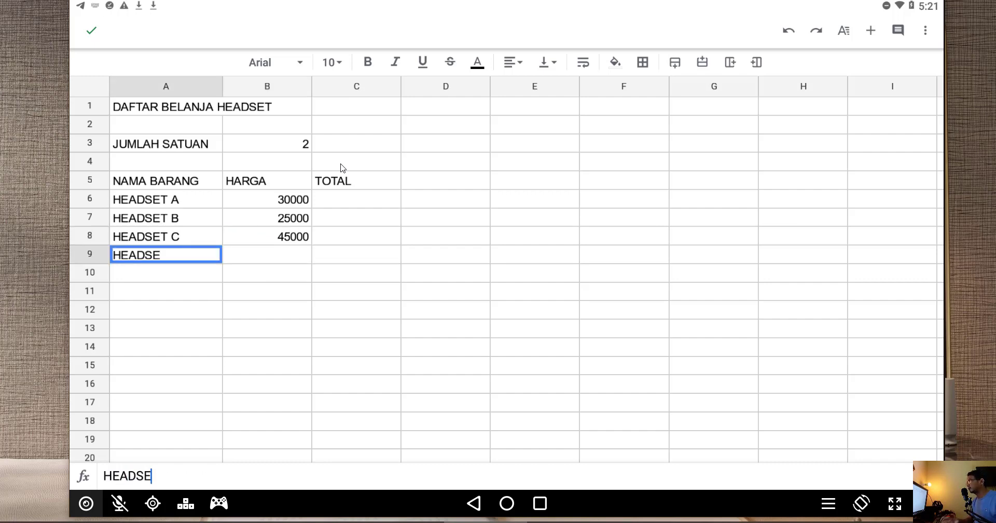
type("D D")
key("Tab")
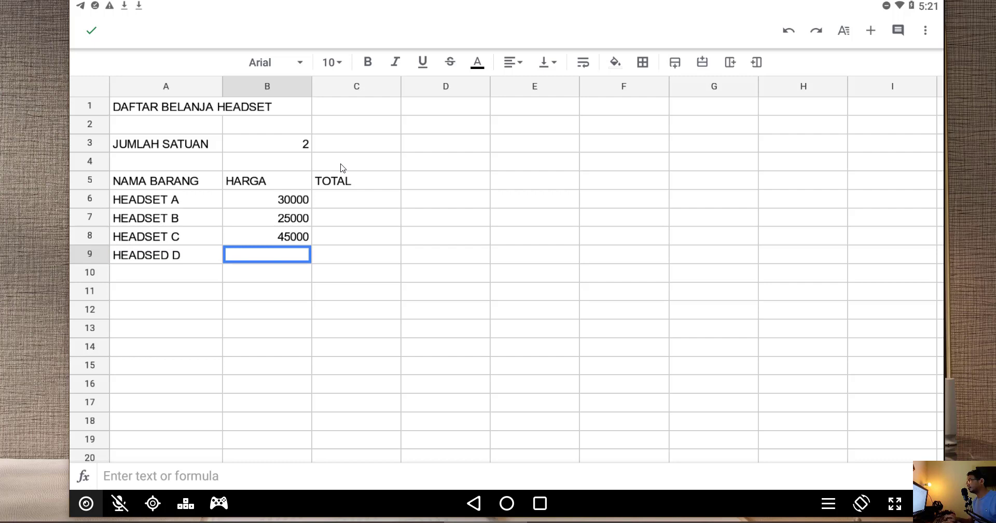
key("Left")
type("HEADSET D")
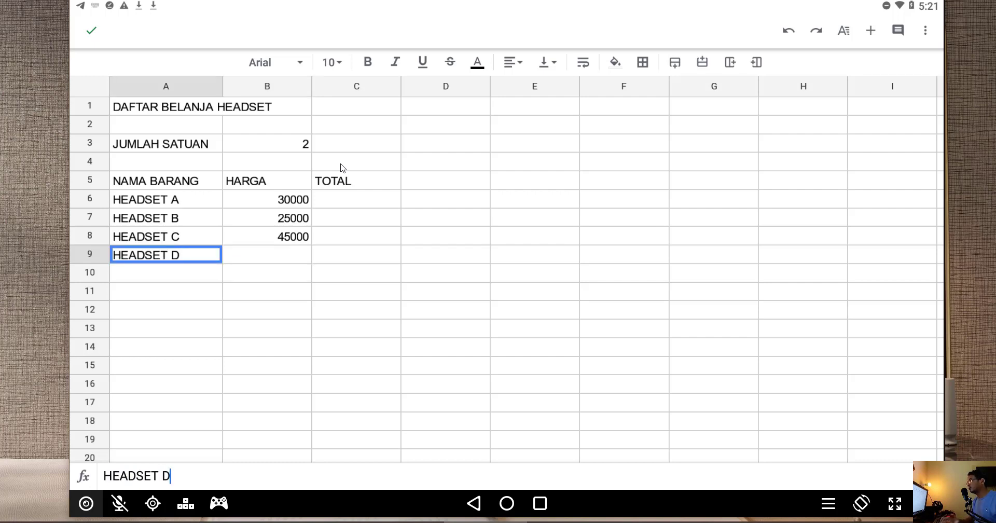
key("Tab")
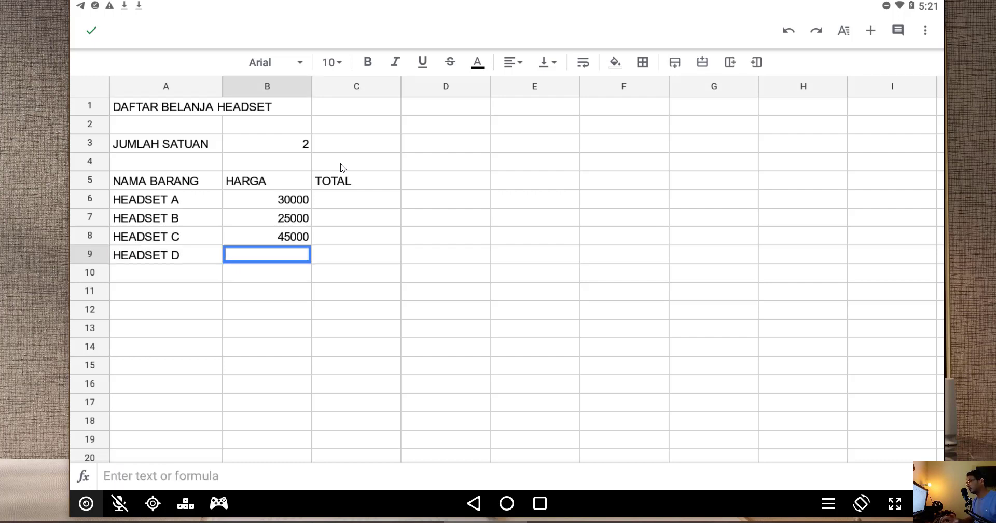
type("5")
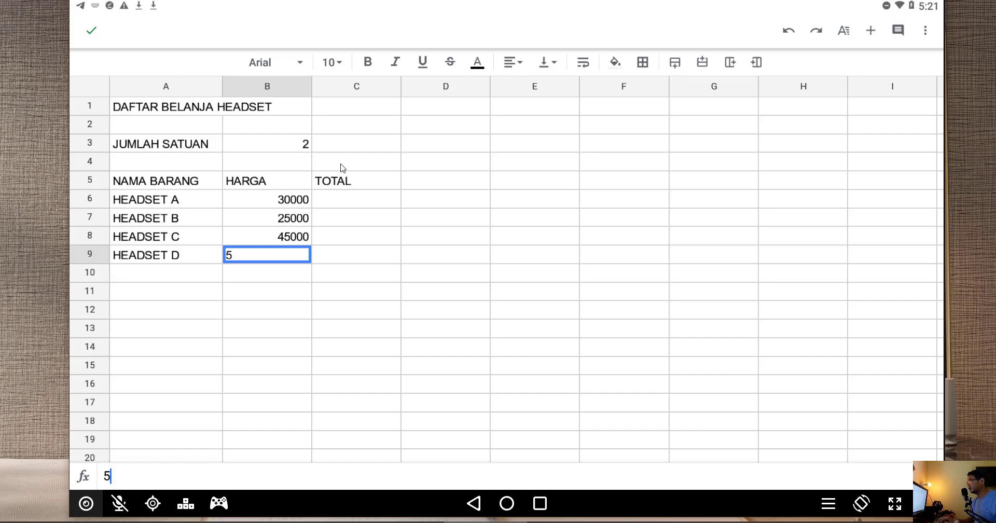
type("5000")
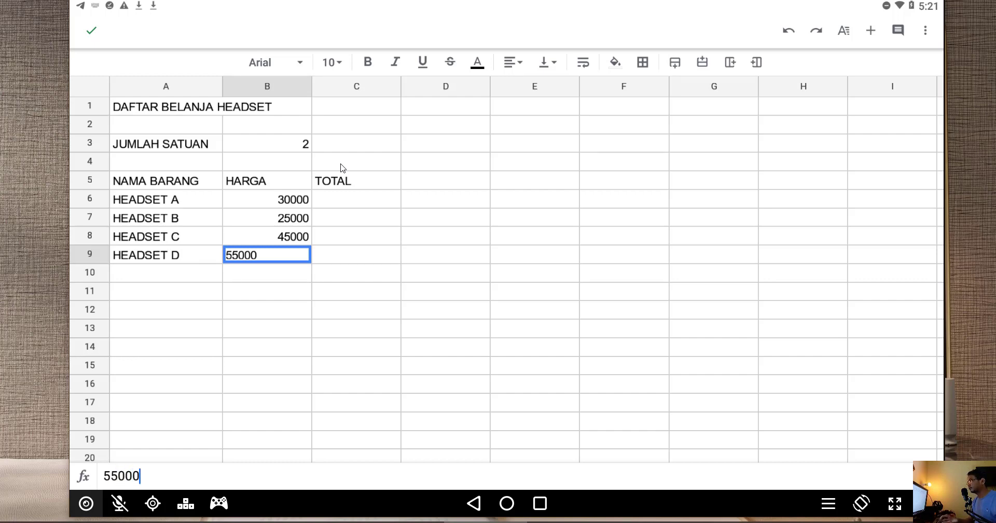
key("Return")
Add the fifth item in row 10: HEADSET E in A10 with the price 105000 in B10.
key("Left")
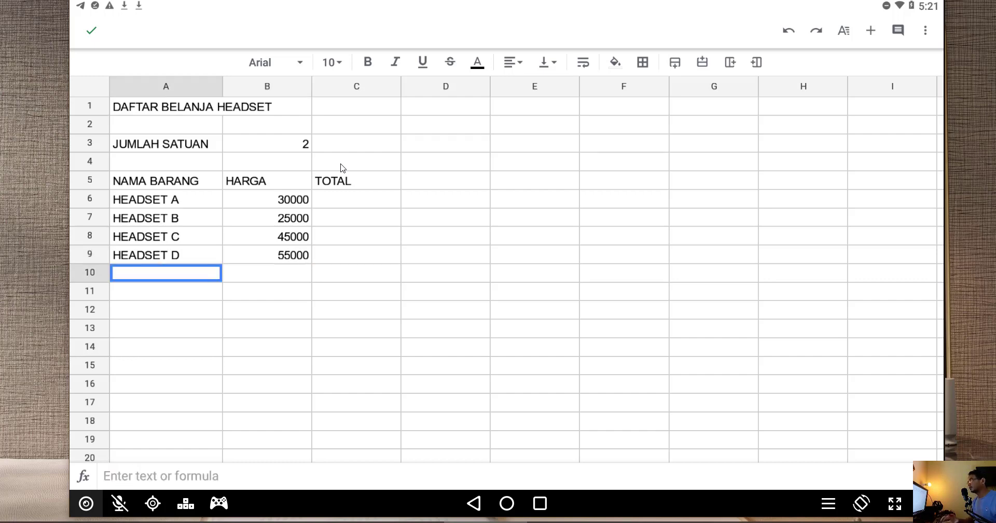
type("HEADSET")
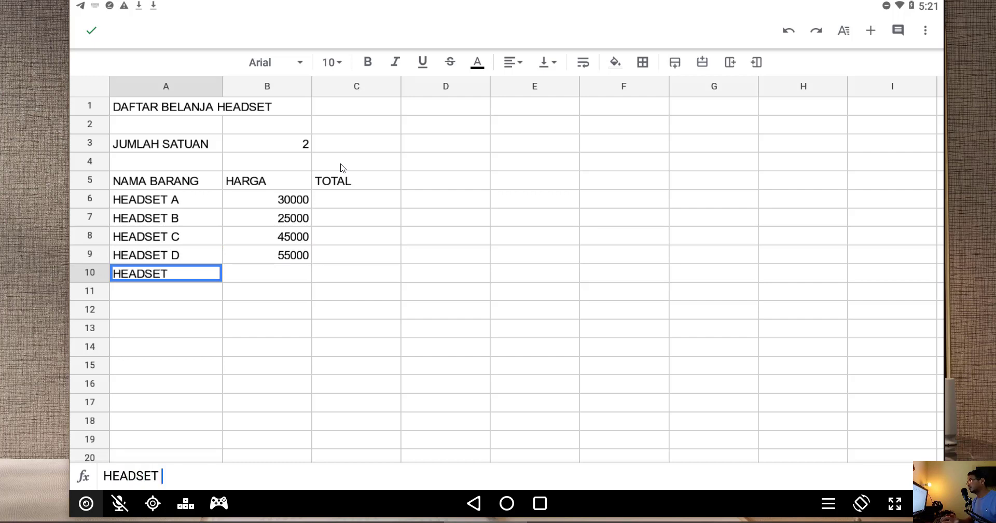
type(" E")
key("Tab")
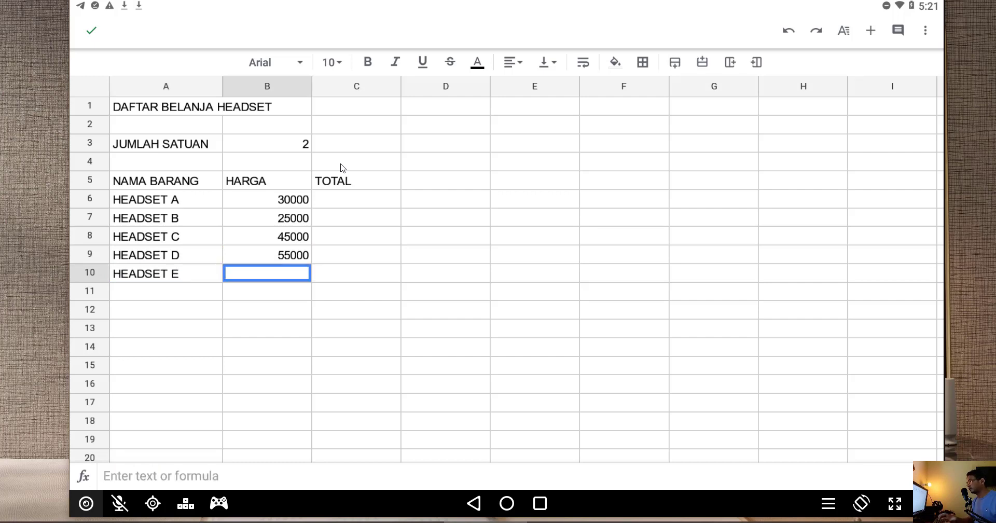
type("10")
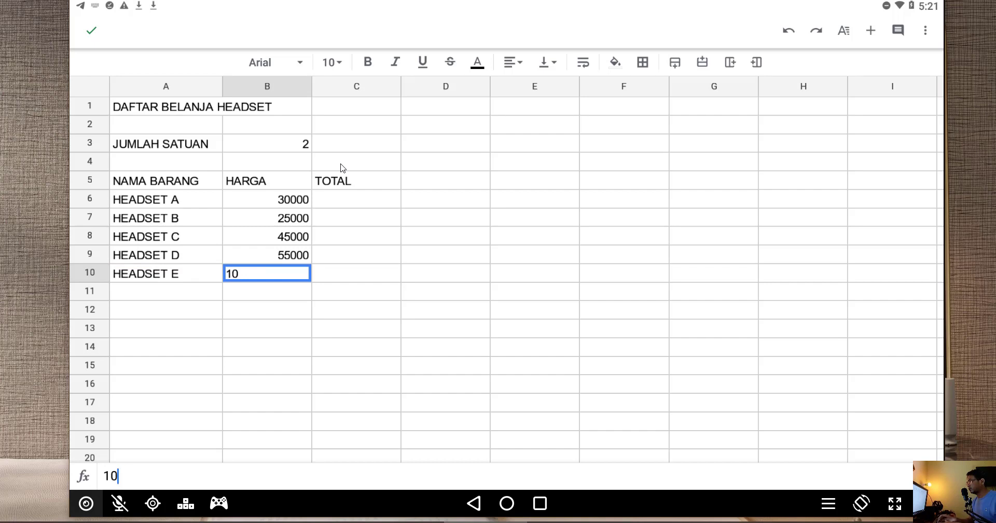
type("5000")
key("Tab")
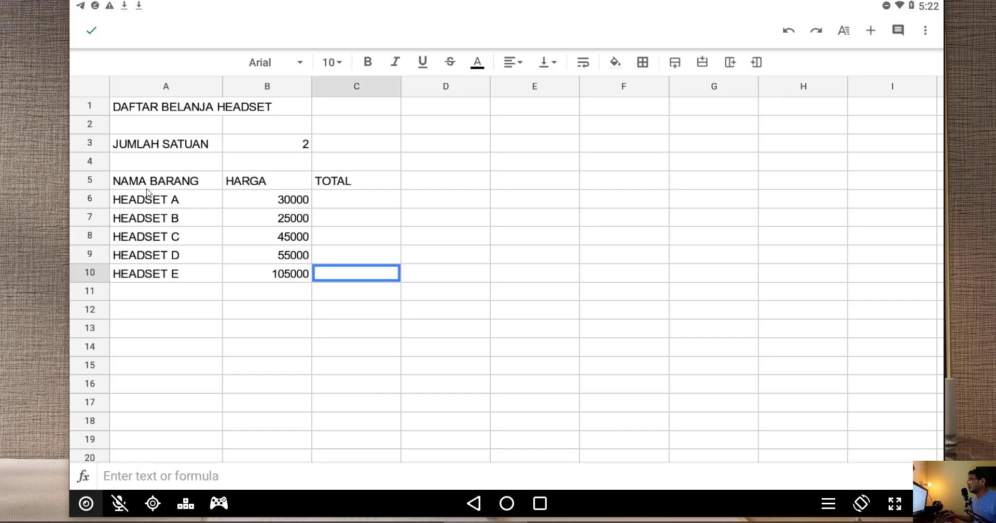
Calculate the total for HEADSET A in C6 with the formula =B6*B3.
left_click(131, 186)
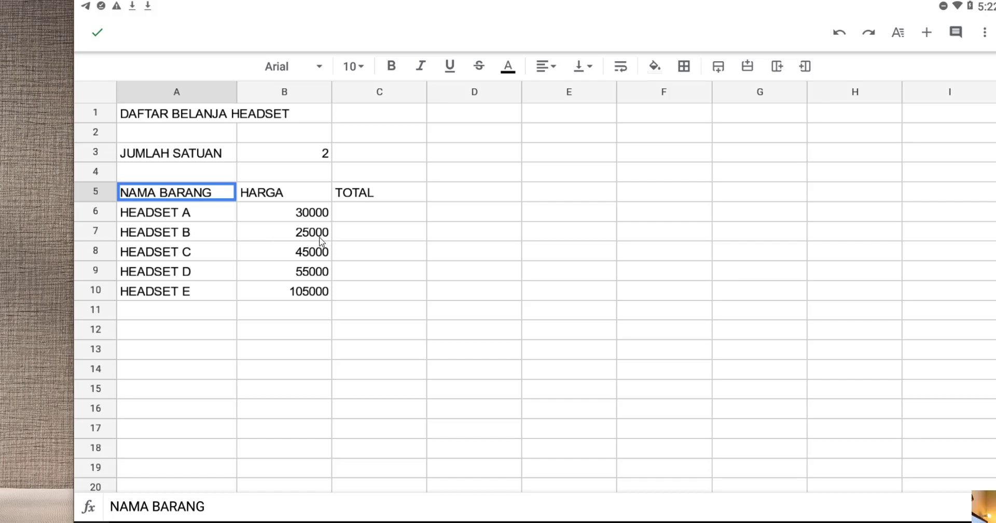
left_click(393, 212)
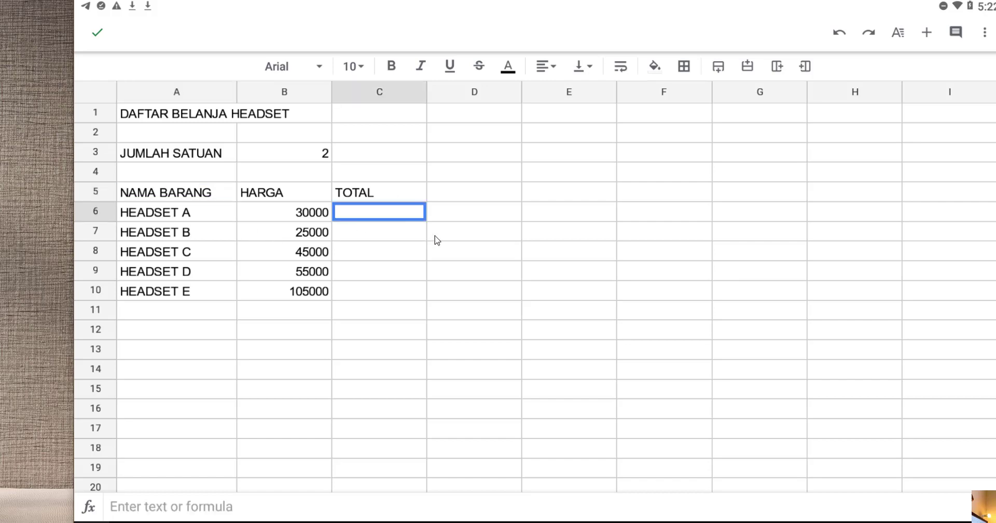
type("=")
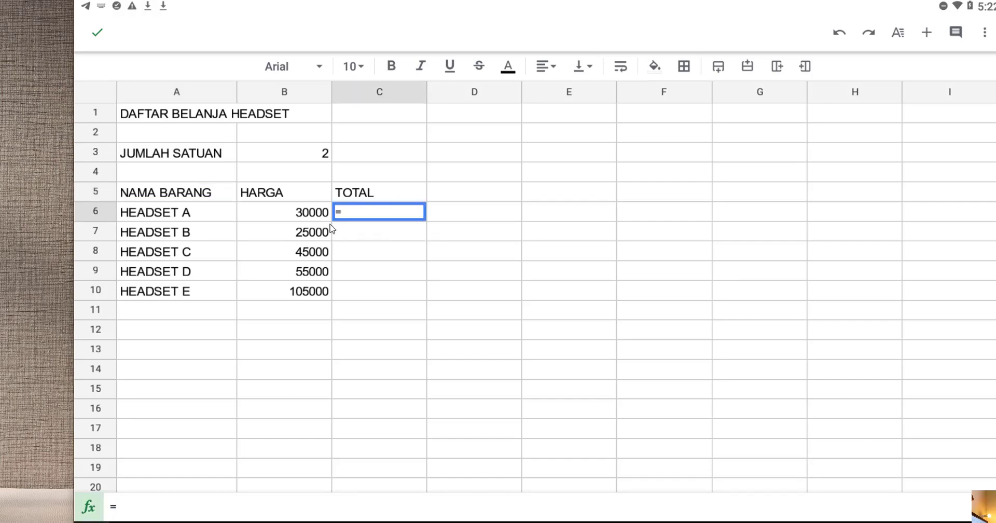
left_click(314, 214)
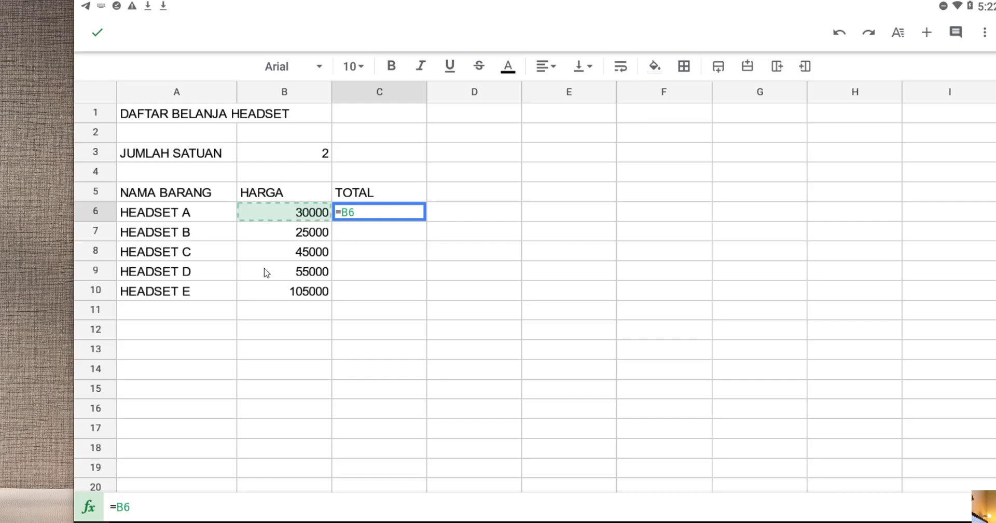
type("*")
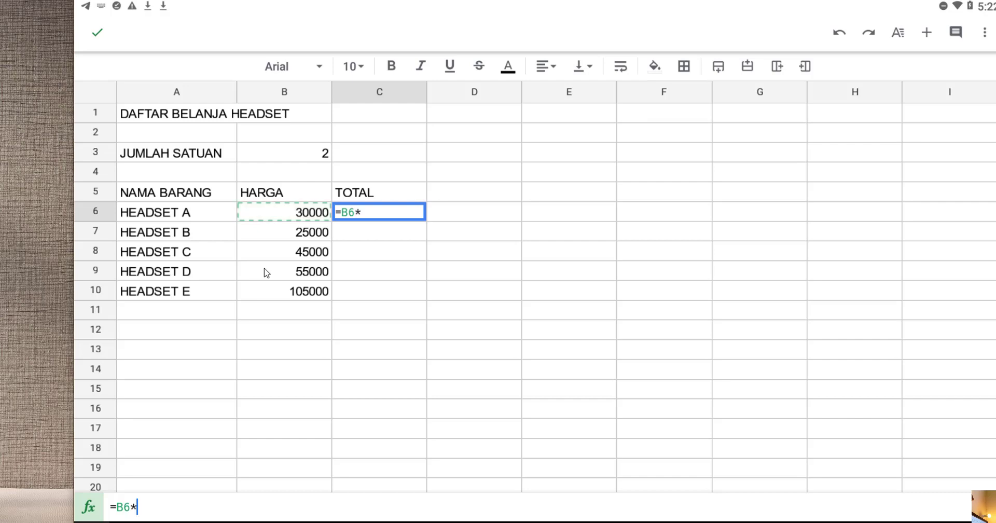
left_click(293, 158)
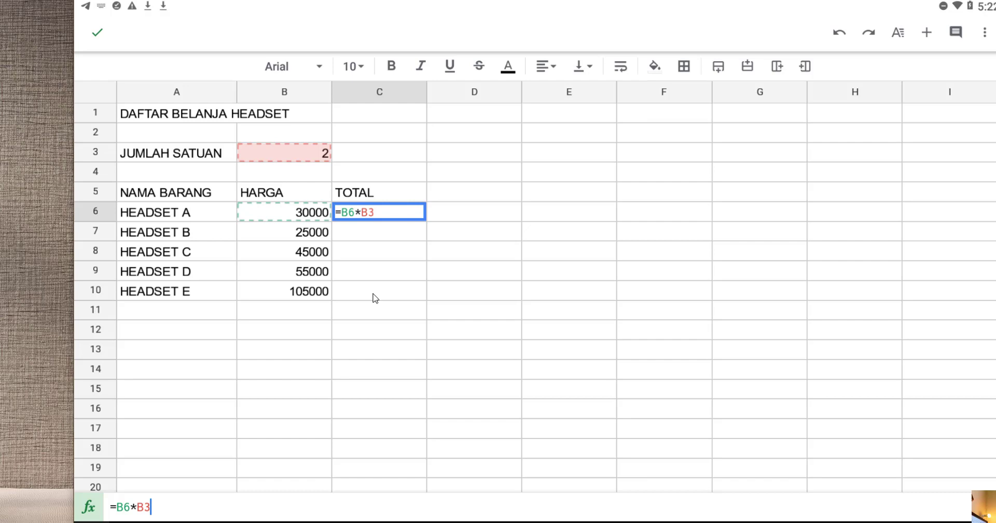
key("Return")
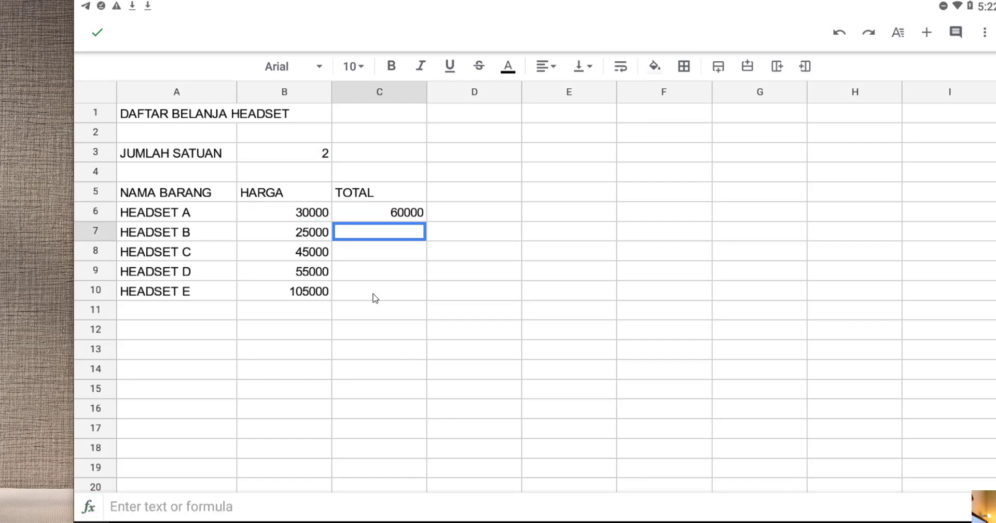
Calculate the total for HEADSET B in C7 by multiplying its price in B7 by the quantity in B3.
type("=")
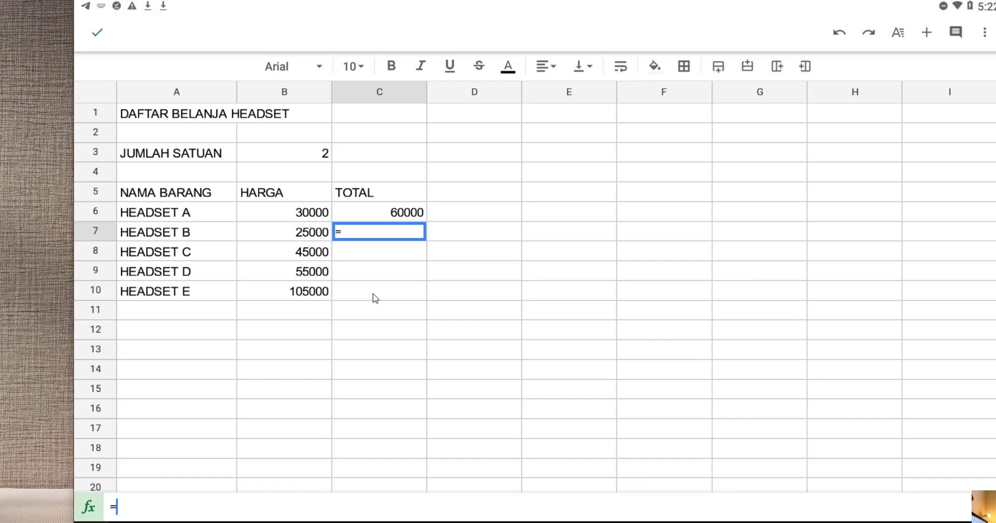
left_click(288, 237)
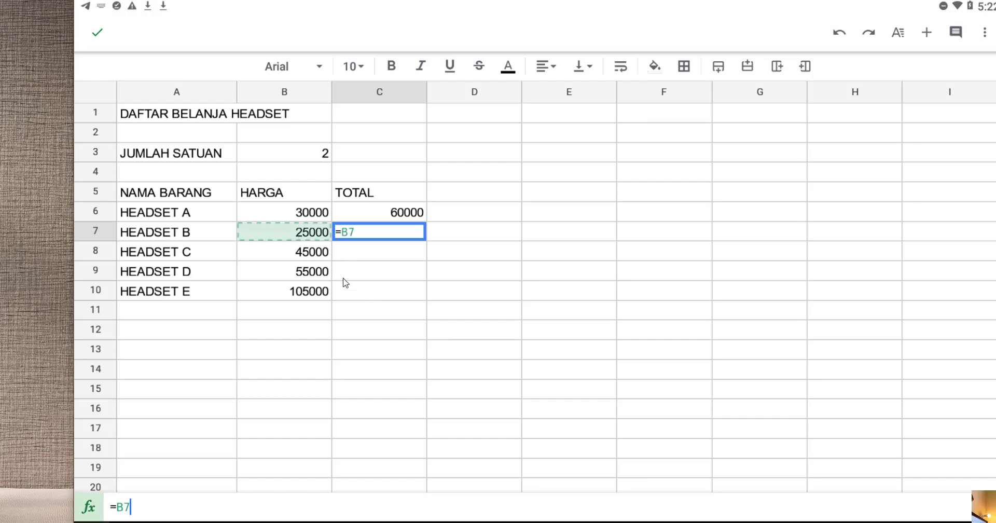
type("*")
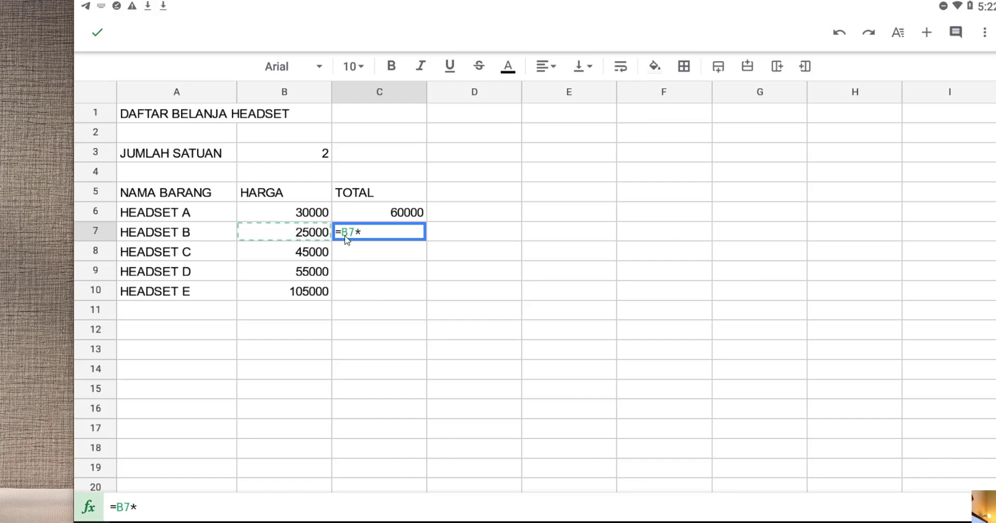
left_click(319, 152)
key("Return")
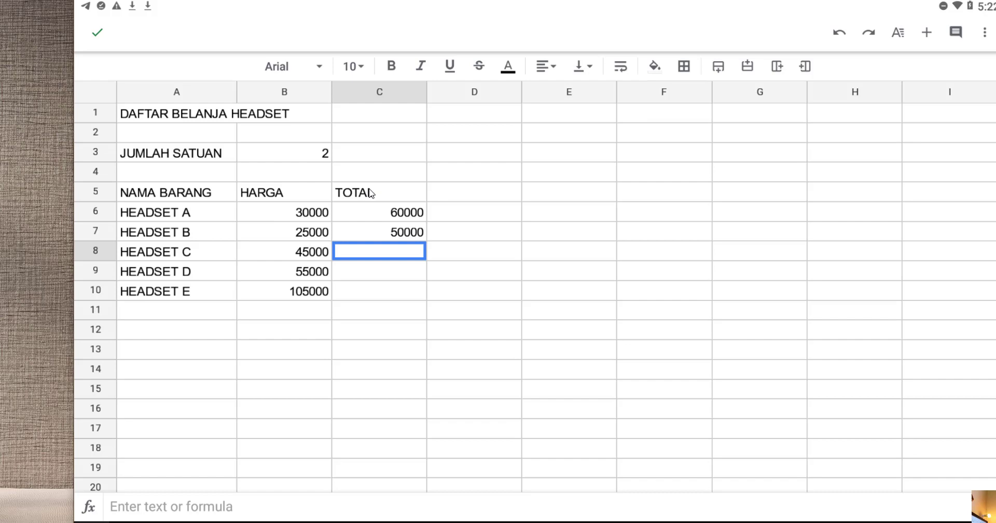
Calculate the total for HEADSET C in C8 with the formula =B8*B3.
type("=")
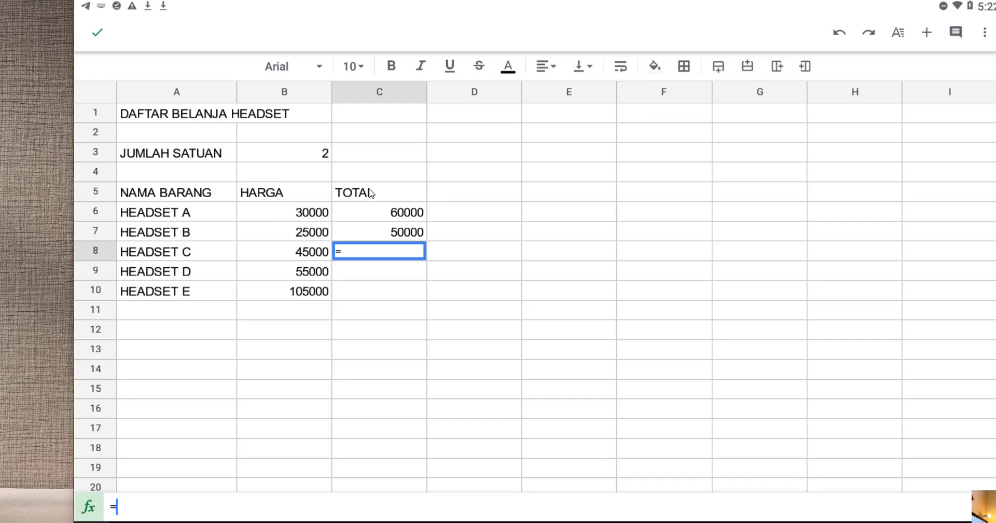
left_click(303, 253)
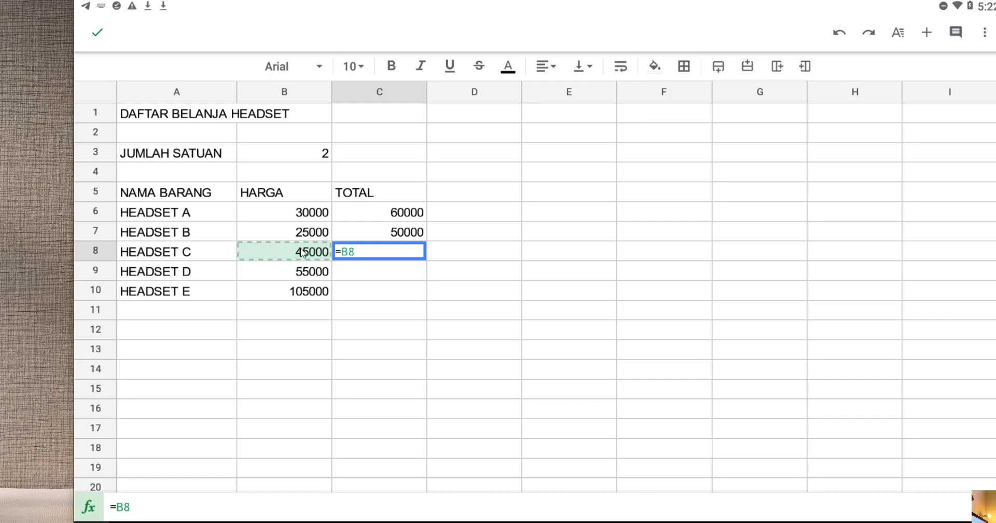
type("*")
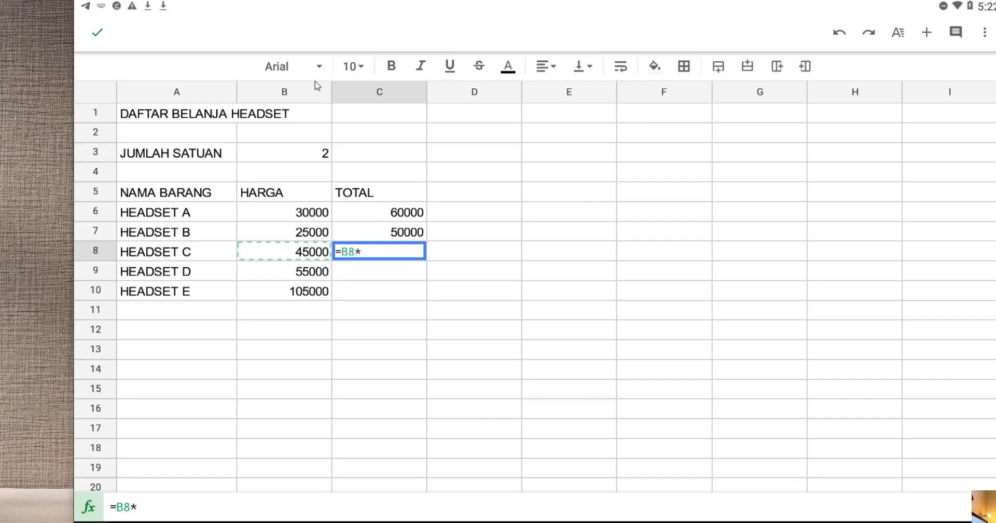
left_click(324, 153)
key("Return")
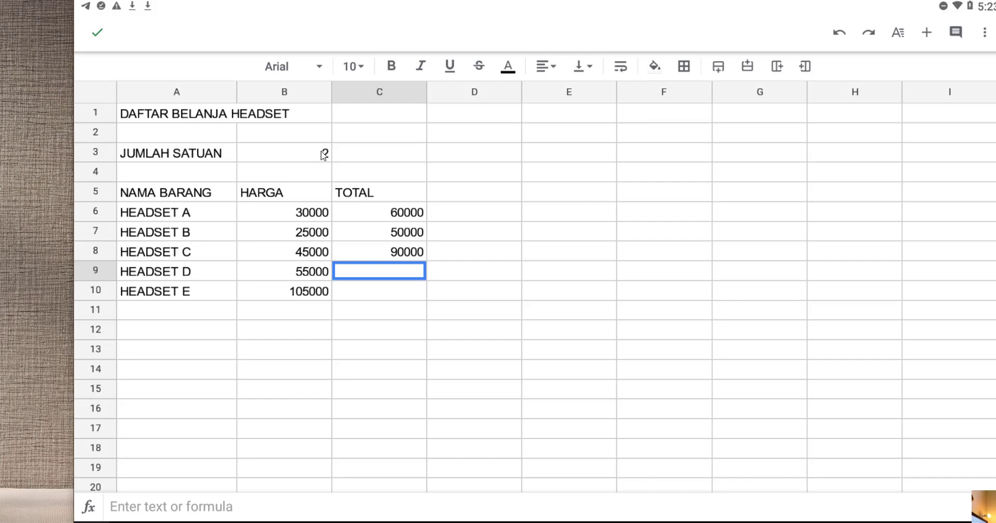
Clear the totals for HEADSET B and HEADSET C in C7 and C8.
left_click(405, 230)
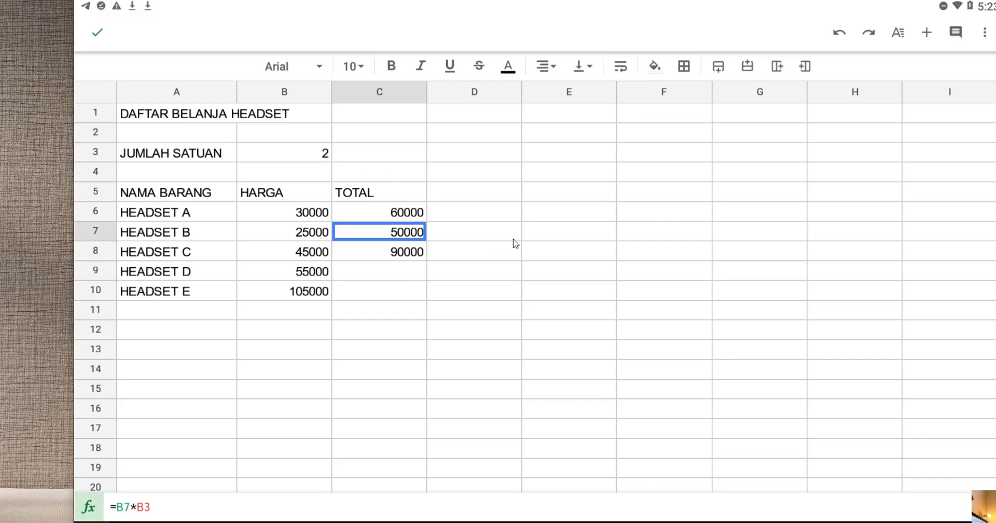
key("Delete")
key("Down")
key("Delete")
key("Up")
key("Up")
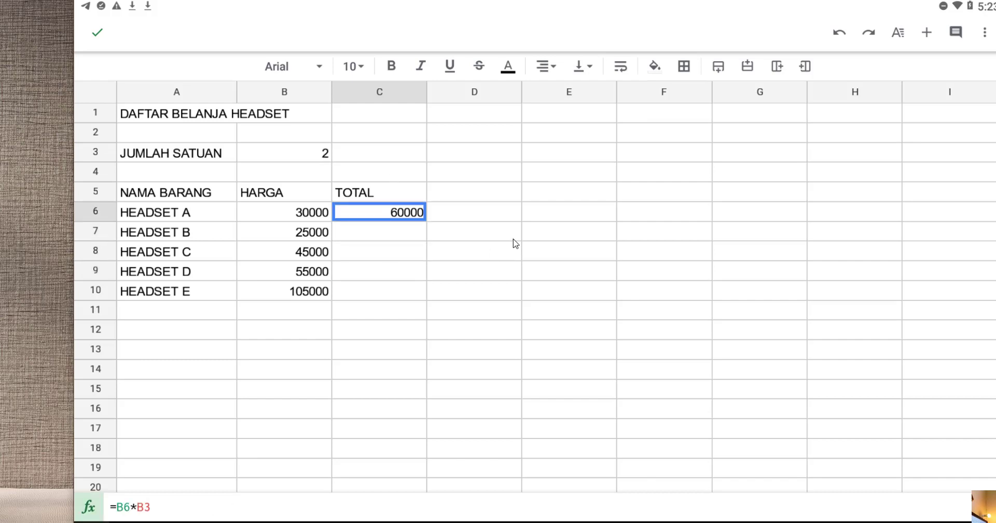
Copy the HEADSET A total formula from C6 and paste it into C7:C10.
left_click(402, 217)
left_click(311, 183)
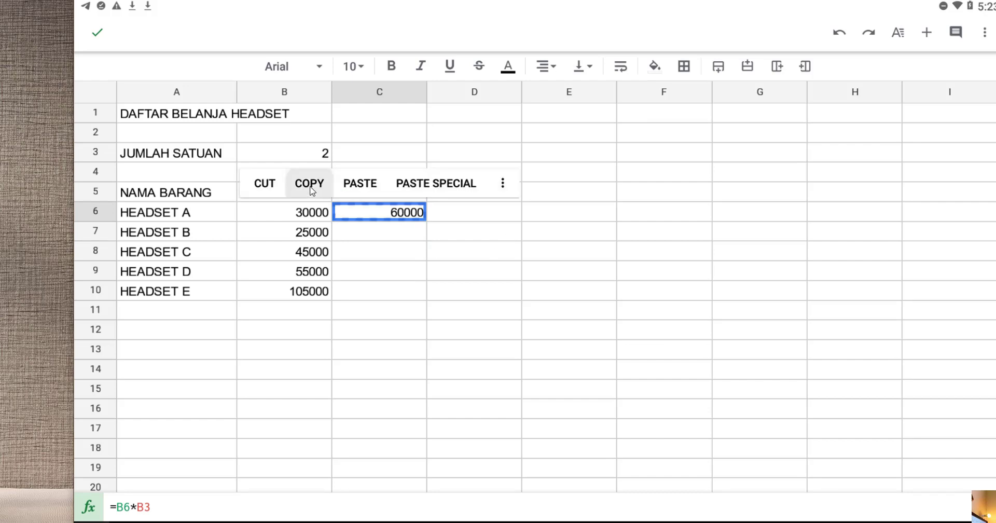
left_click(410, 238)
left_click(396, 210)
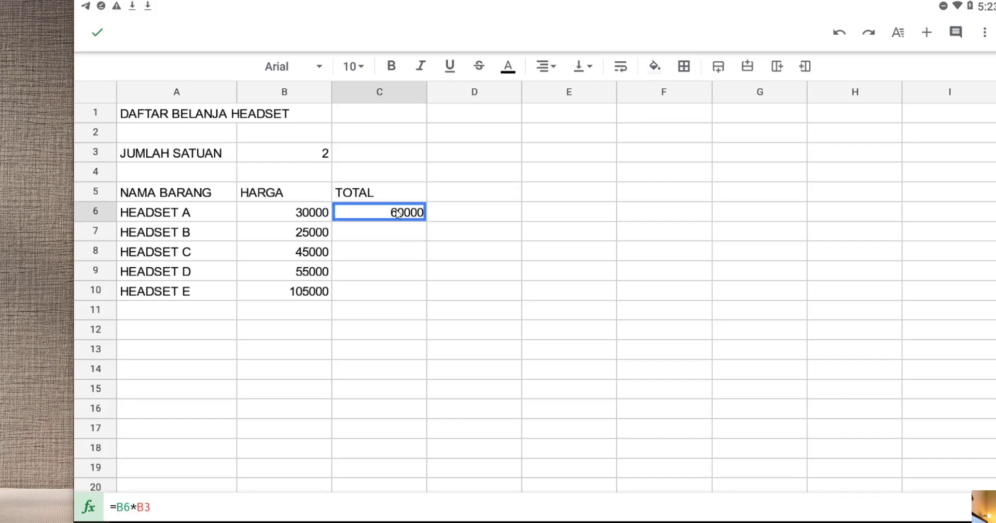
left_click(396, 210)
left_click(284, 183)
left_click(397, 234)
left_click(399, 236)
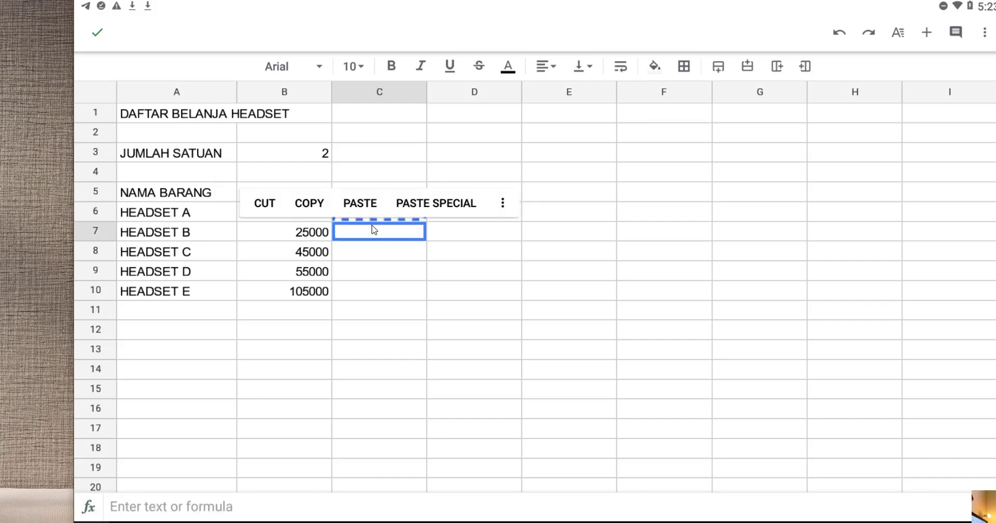
left_click(403, 232)
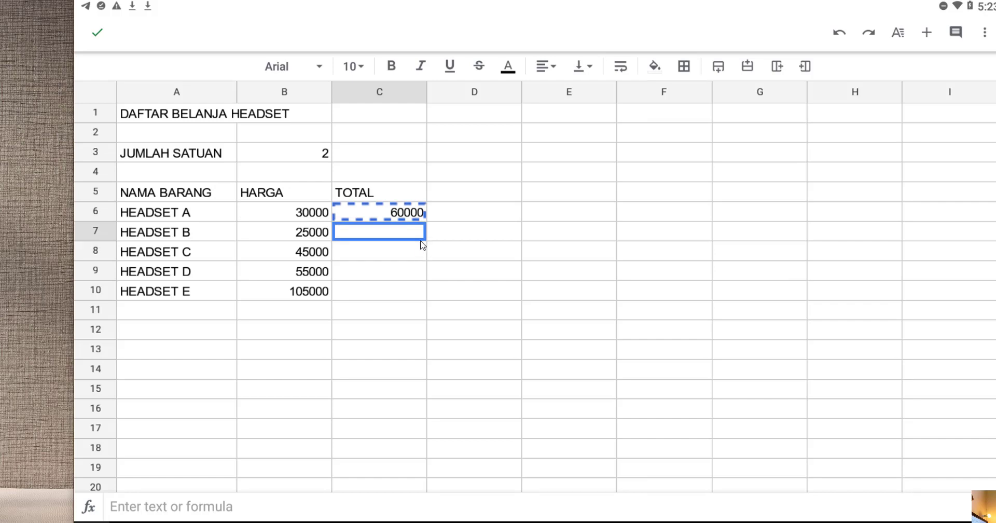
left_click(423, 243)
left_click_drag(422, 242, 408, 289)
left_click(395, 260)
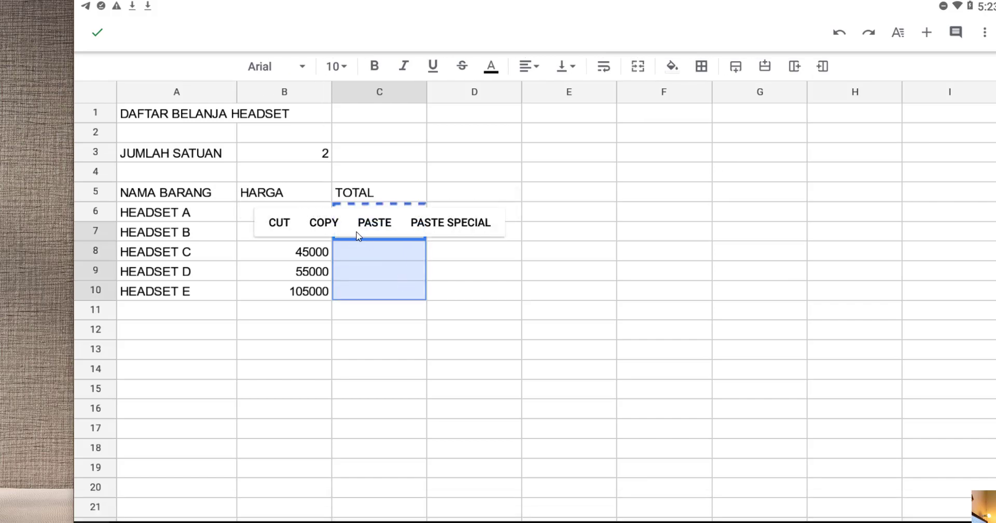
left_click(373, 223)
left_click(569, 234)
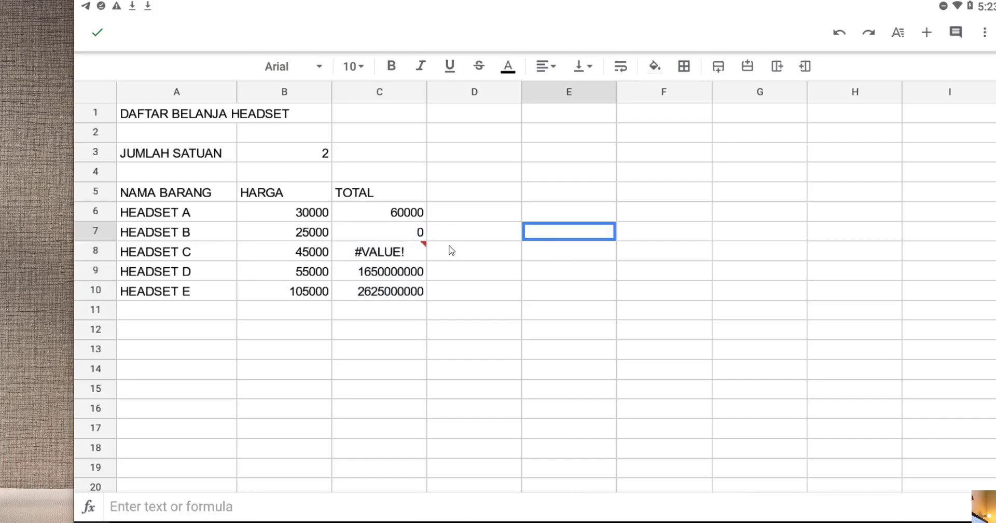
Check the pasted formulas for HEADSET B in C7 and HEADSET C in C8.
left_click(319, 237)
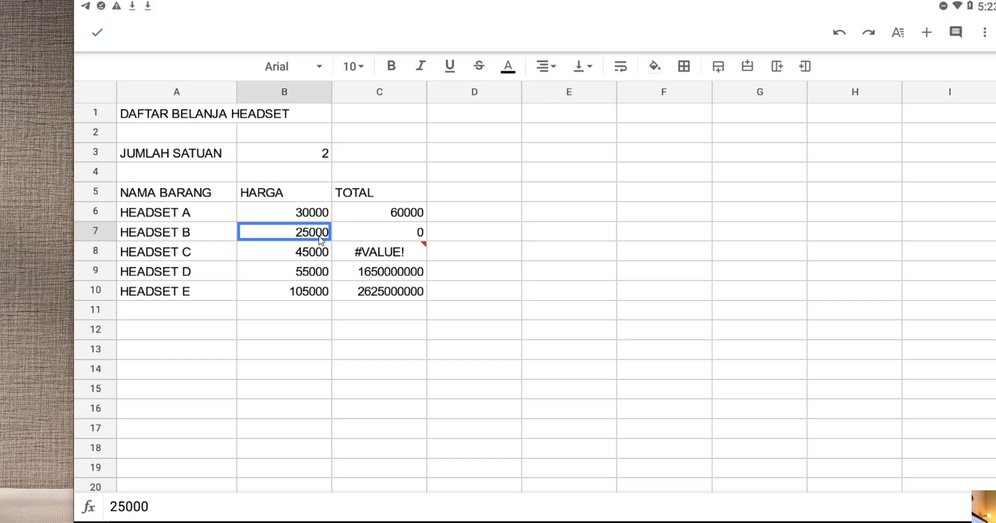
left_click(392, 236)
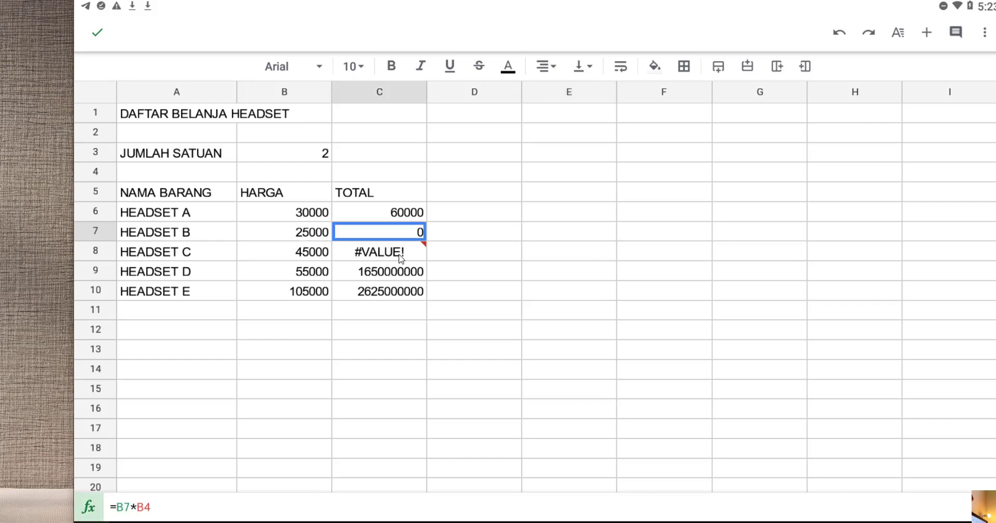
left_click(343, 254)
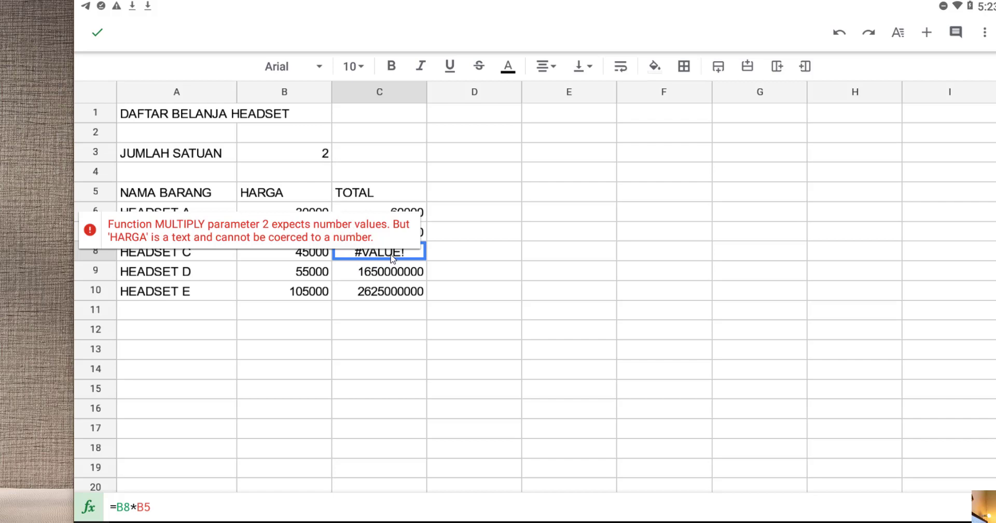
left_click(497, 259)
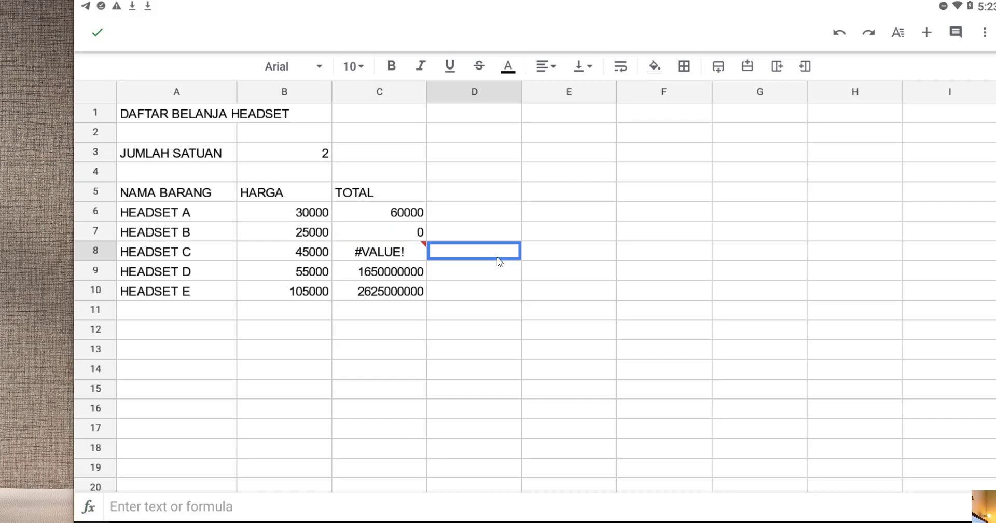
Compare the cells referenced by the original formula in C6 with those referenced by the copy in C7.
left_click(406, 212)
left_click(404, 213)
left_click(404, 218)
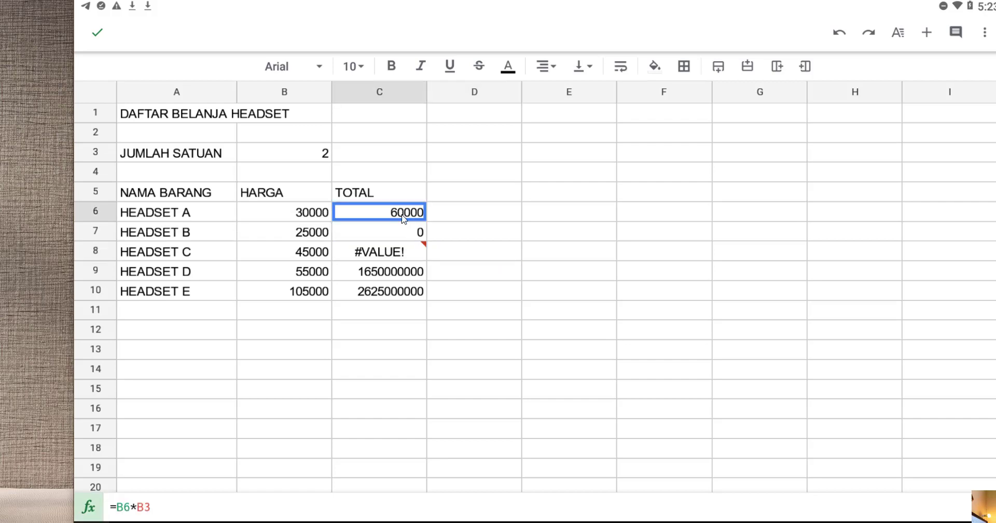
double_click(403, 219)
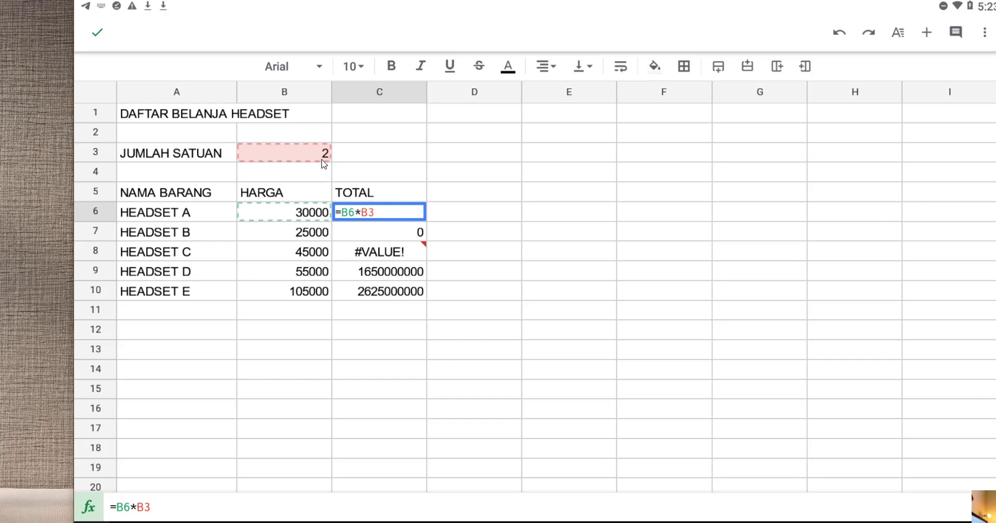
key("Return")
double_click(383, 236)
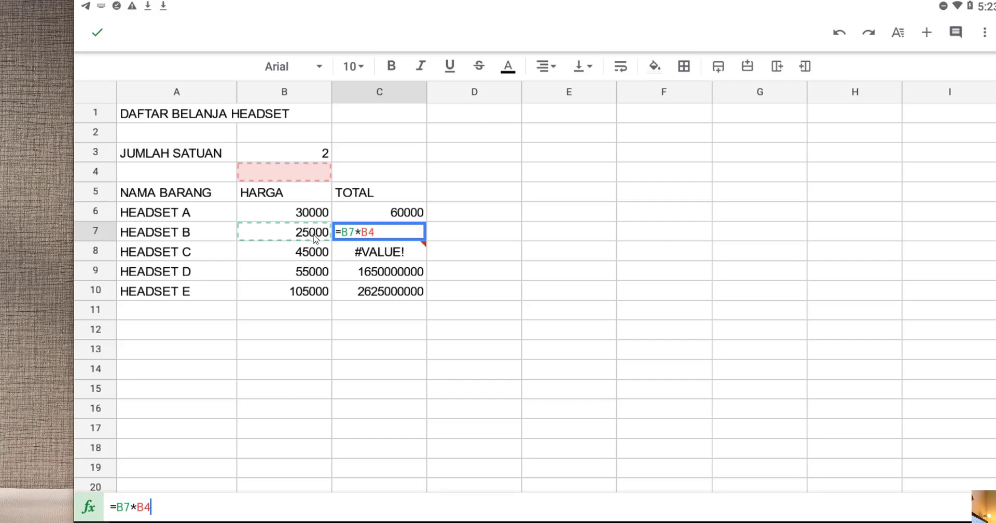
key("Escape")
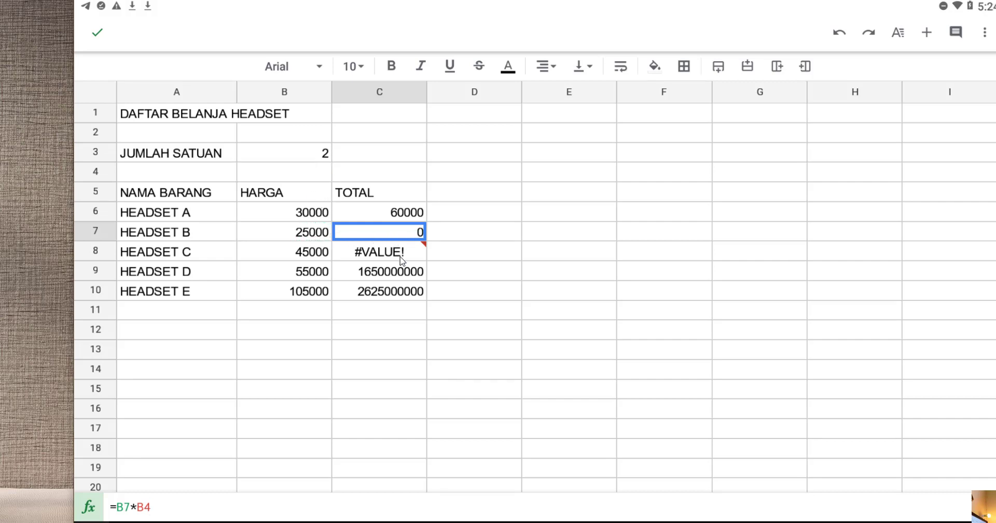
Examine the cells referenced by the copied formulas in C8 and C9, and check them against the formula in C6.
left_click(399, 250)
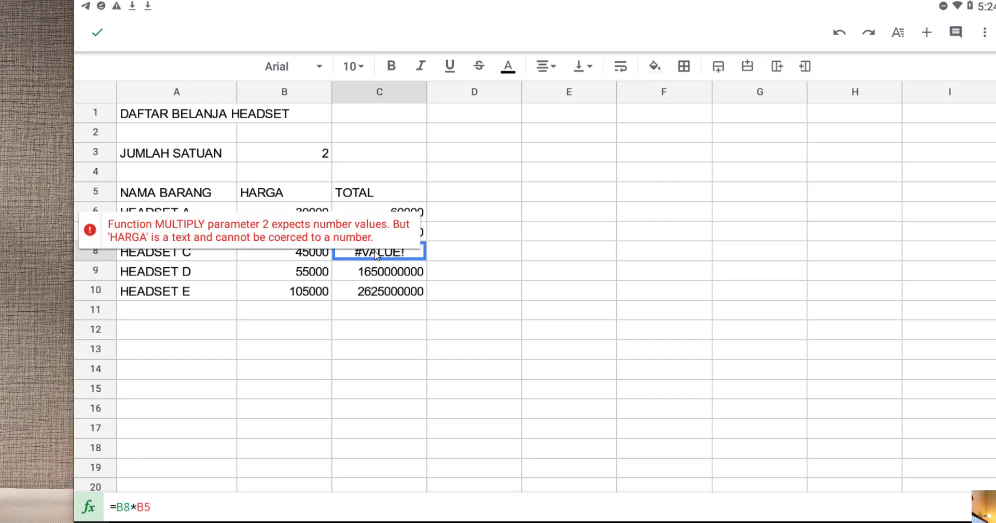
left_click(171, 511)
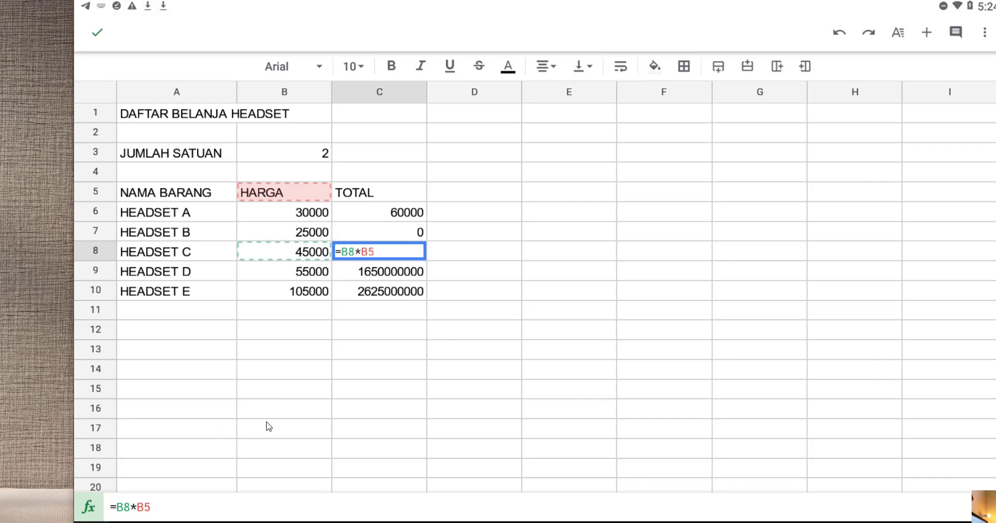
key("Return")
left_click(386, 277)
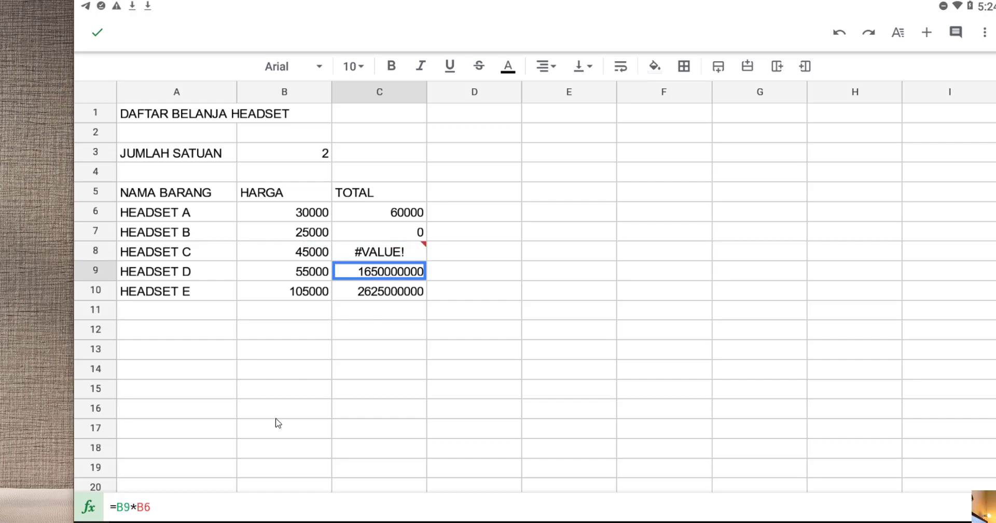
left_click(196, 504)
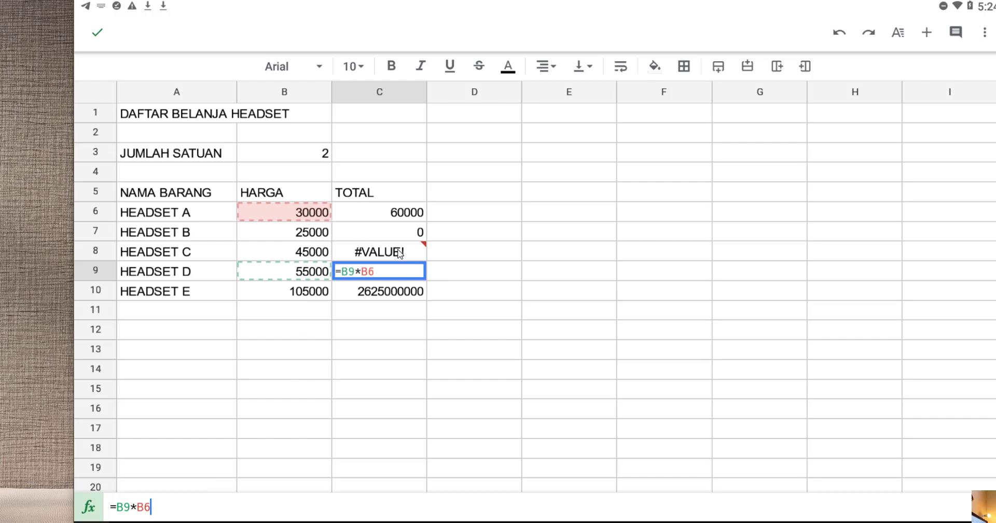
key("Return")
left_click(390, 210)
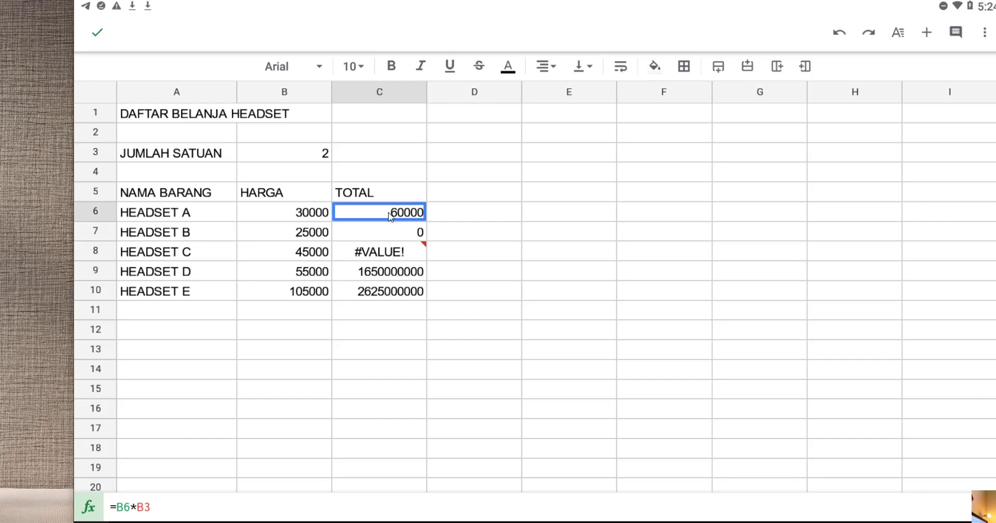
double_click(384, 218)
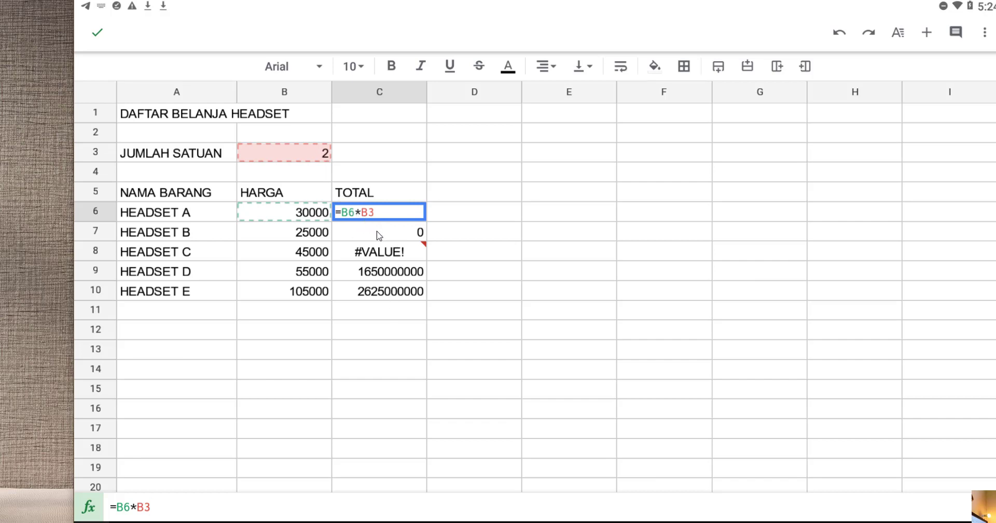
Clear the pasted total formulas from C7:C10.
left_click(392, 230)
left_click_drag(406, 231, 404, 292)
key("Delete")
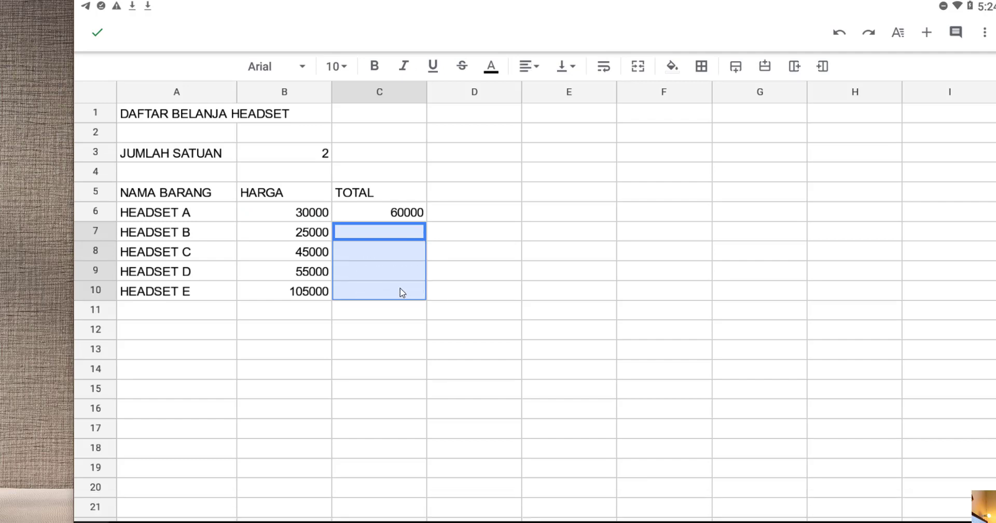
left_click(412, 215)
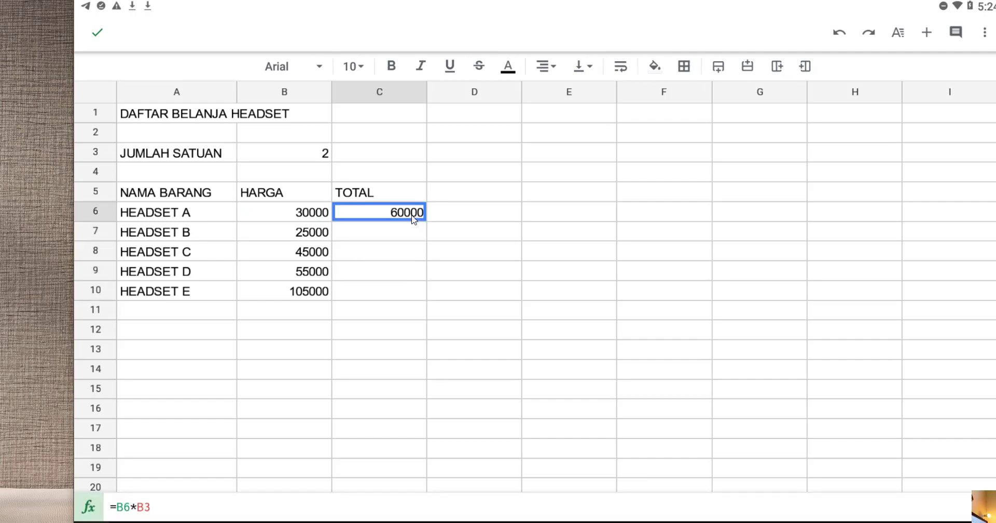
double_click(414, 218)
key("Escape")
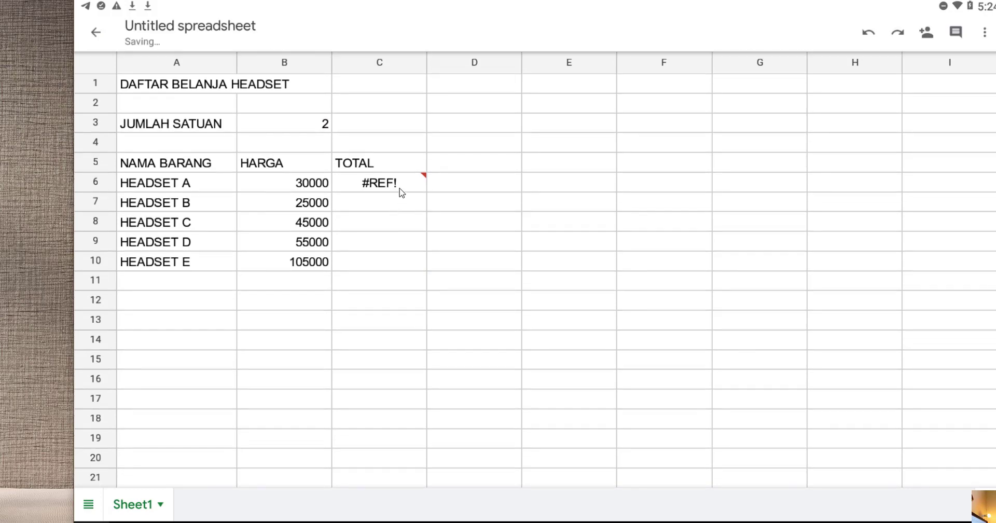
key("ctrl+z")
double_click(401, 186)
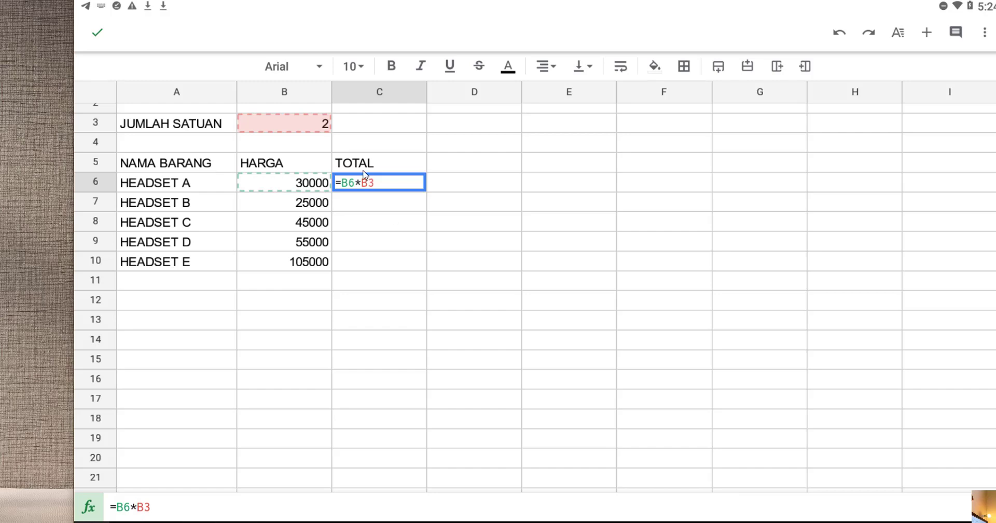
type("C6")
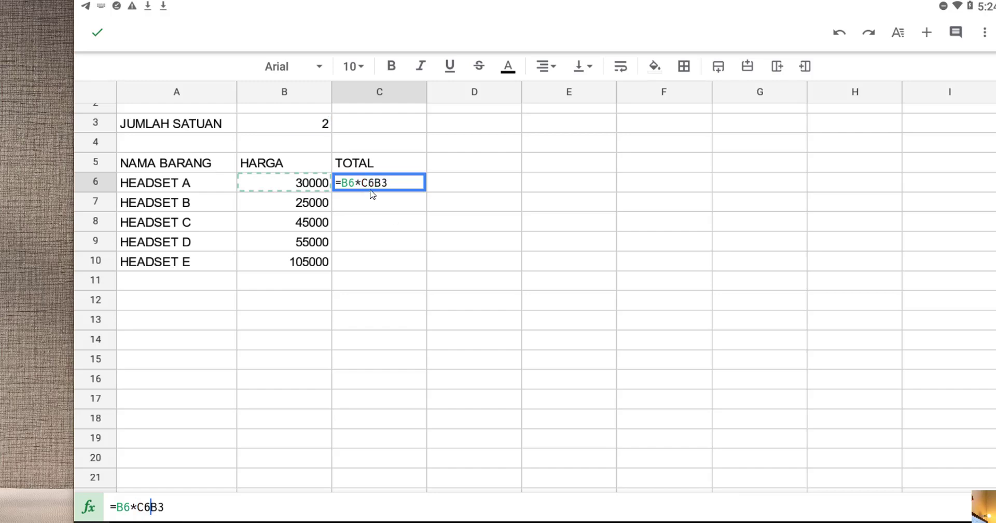
left_click(369, 190)
key("ctrl+z")
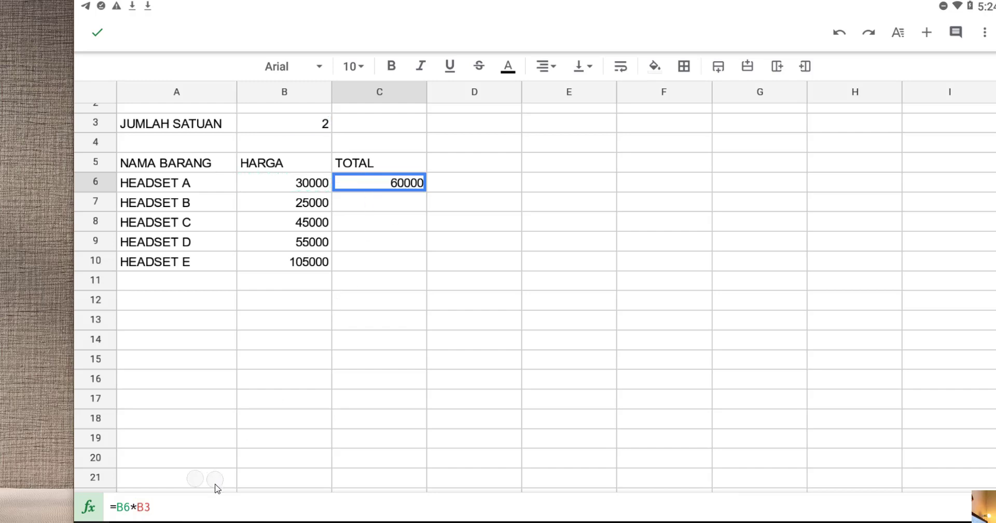
Make the quantity reference in C6 absolute so that the HEADSET A total formula reads =B6*$B$3.
left_click(156, 512)
left_click(137, 508)
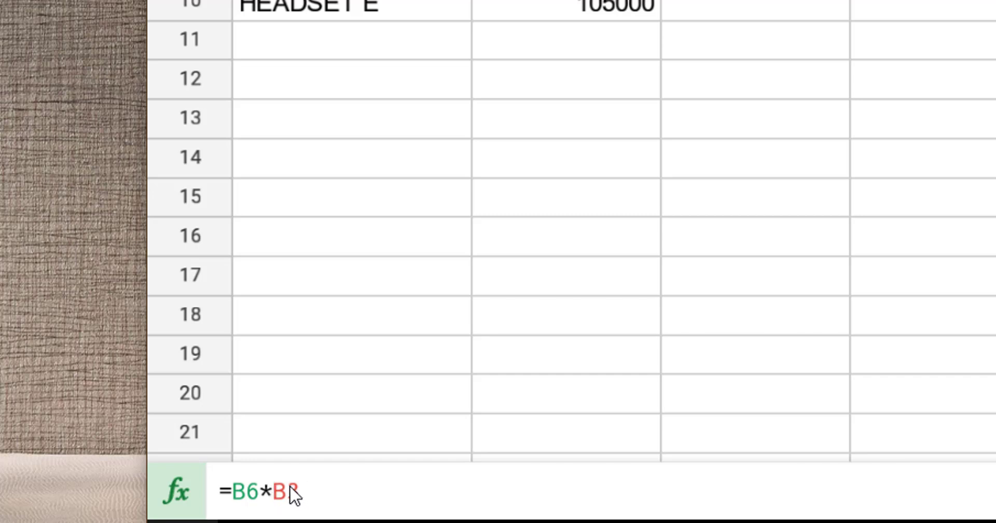
left_click(285, 491)
left_click(288, 499)
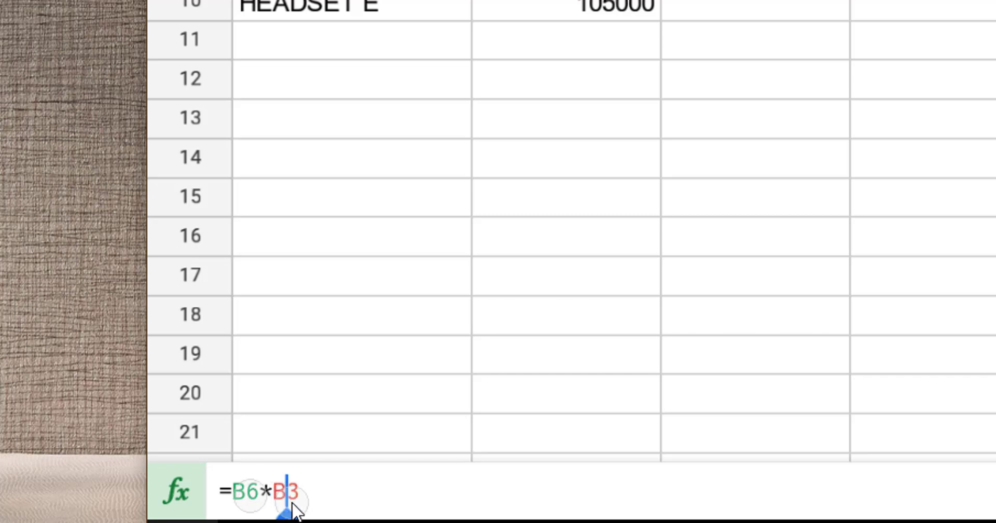
type("$")
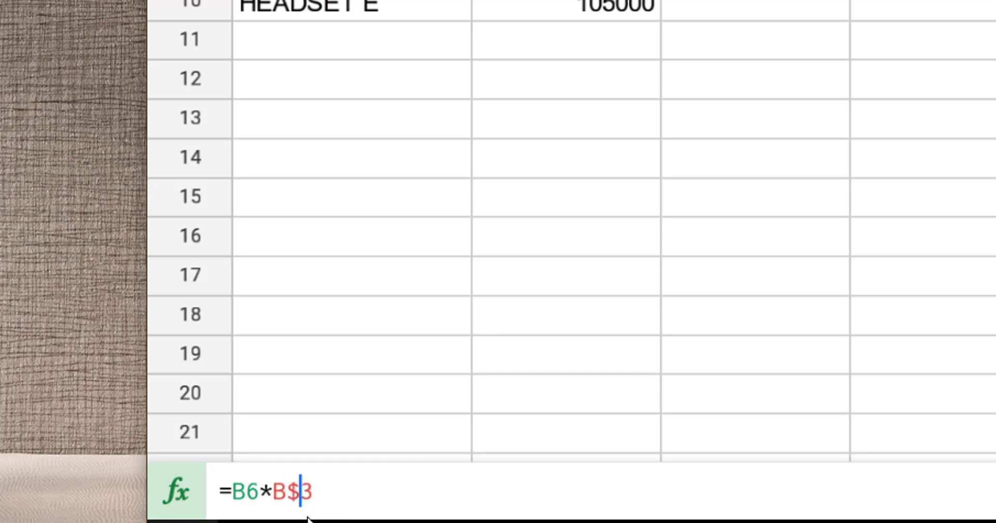
left_click(272, 507)
type("$")
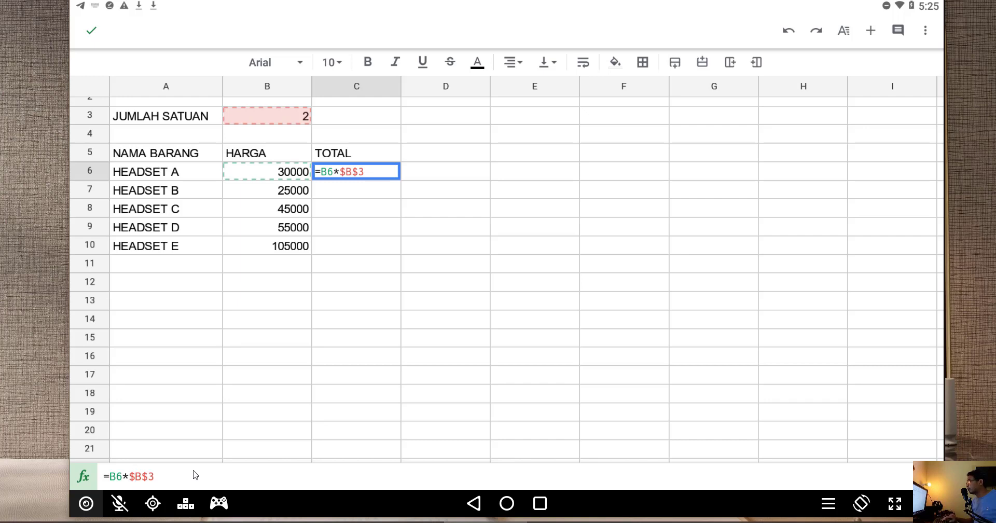
key("Return")
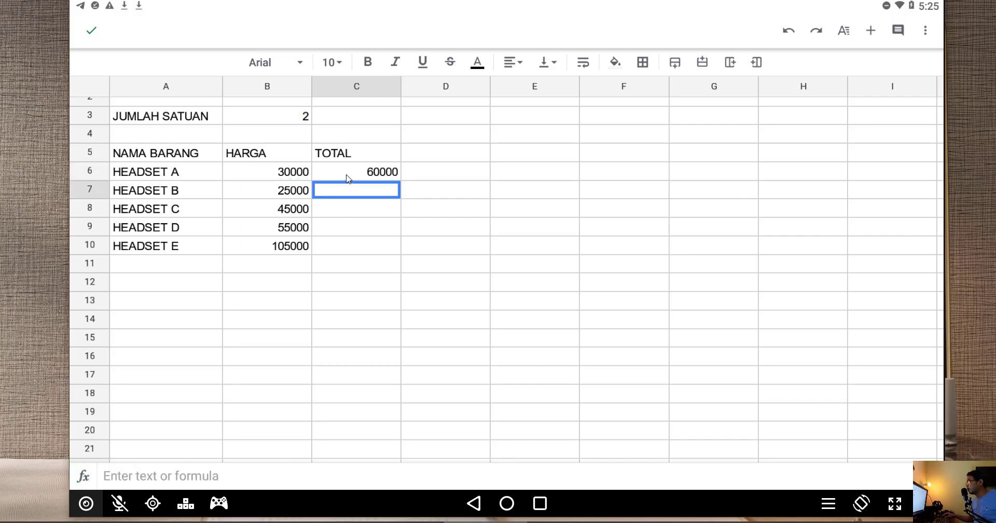
Copy the HEADSET A total formula from C6 into C7:C10 for the remaining headsets.
left_click(347, 176)
left_click(348, 176)
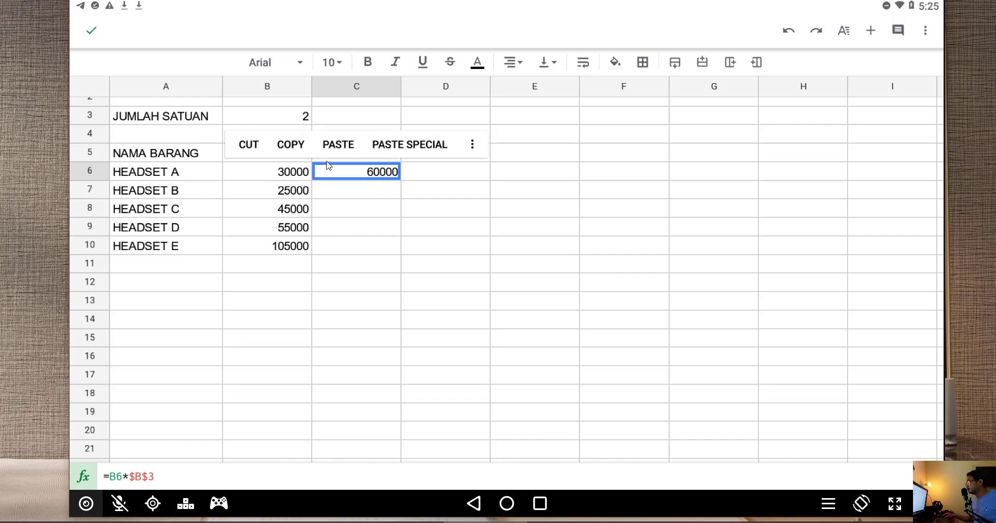
left_click(293, 151)
left_click(370, 192)
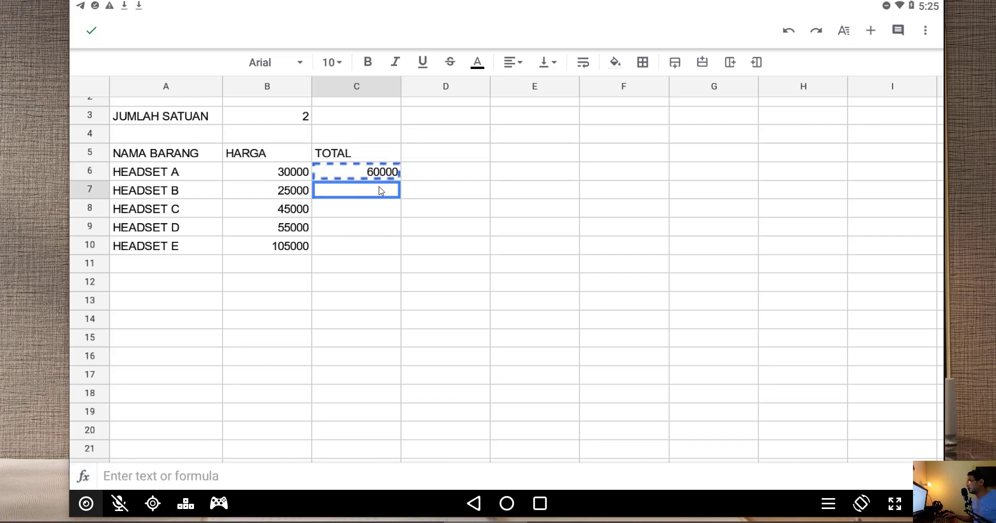
left_click_drag(383, 191, 380, 248)
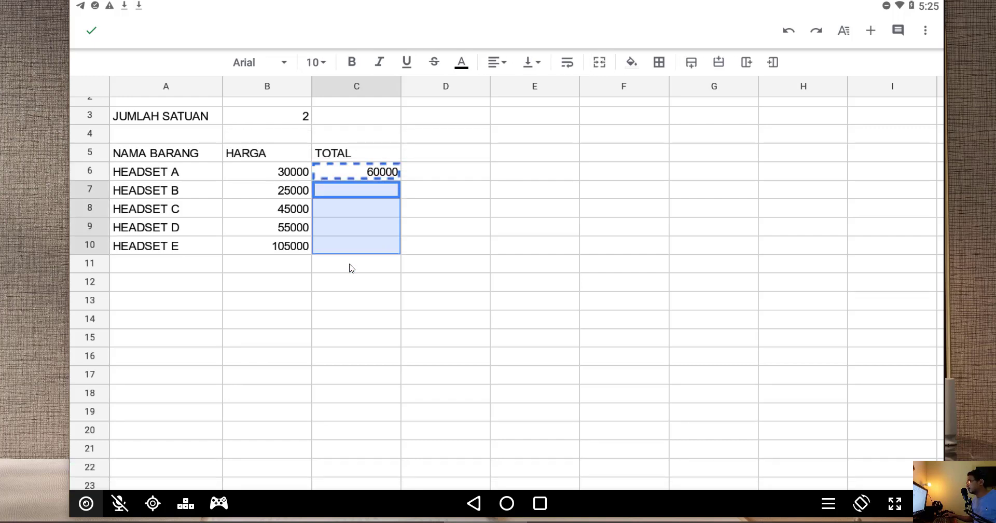
left_click(354, 228)
left_click(352, 200)
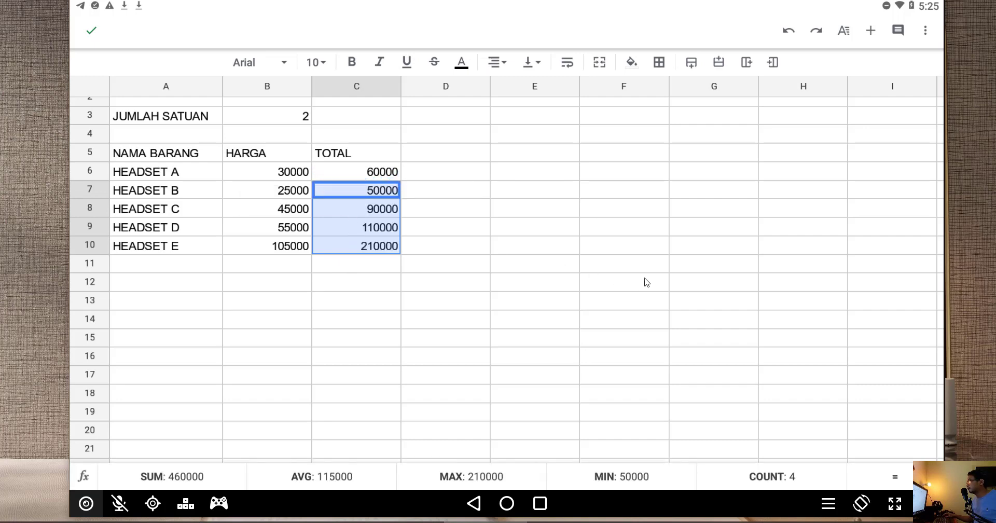
Check the cells referenced by the copied total formulas in C7, C9 and C10, leaving the formulas unedited.
left_click(446, 244)
left_click(387, 194)
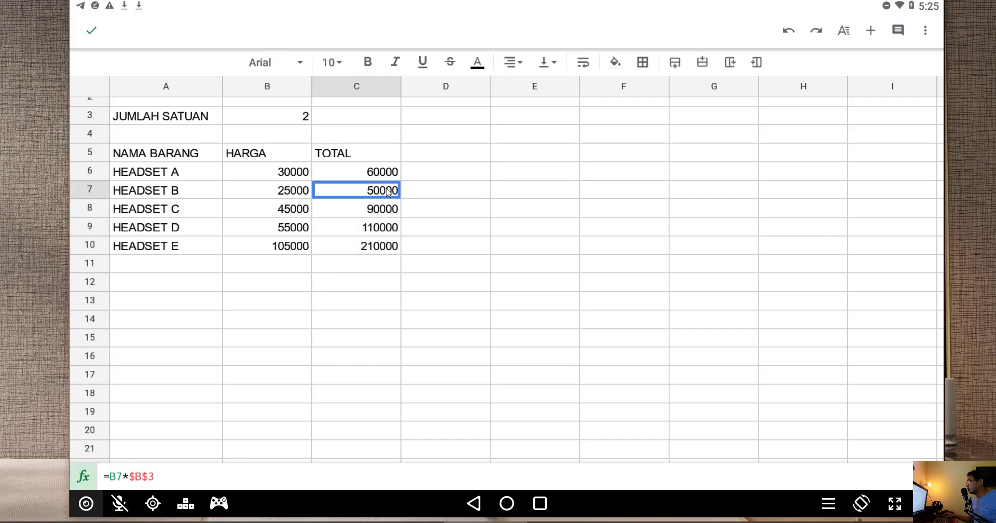
left_click(387, 193)
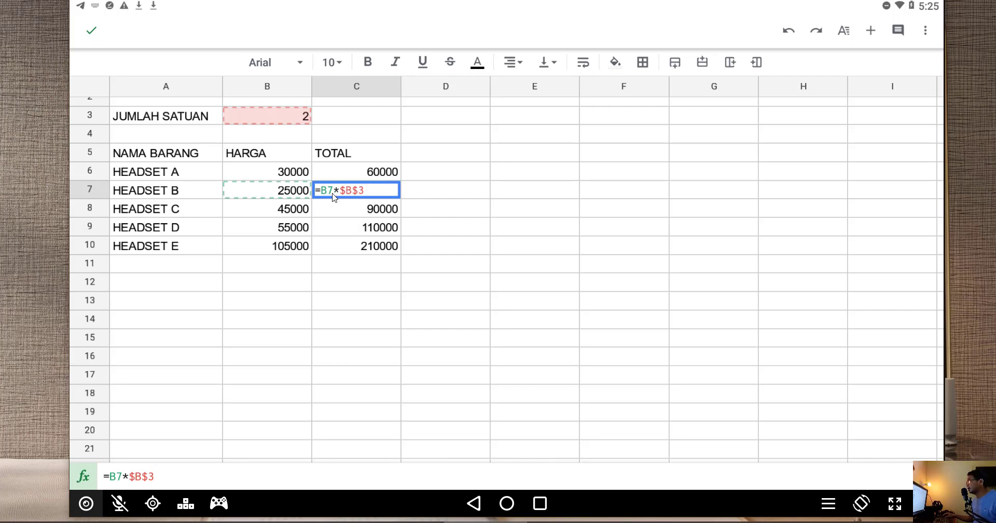
double_click(361, 208)
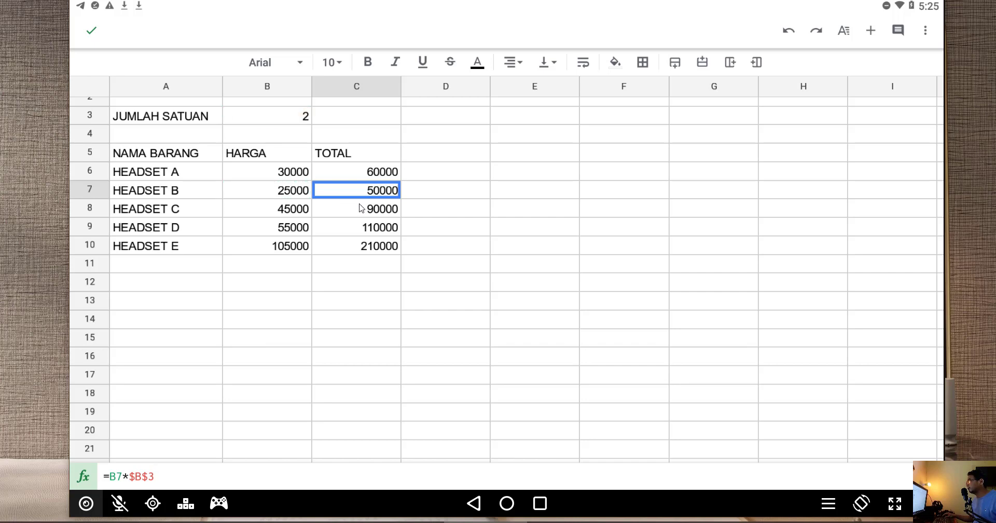
double_click(367, 231)
double_click(367, 231)
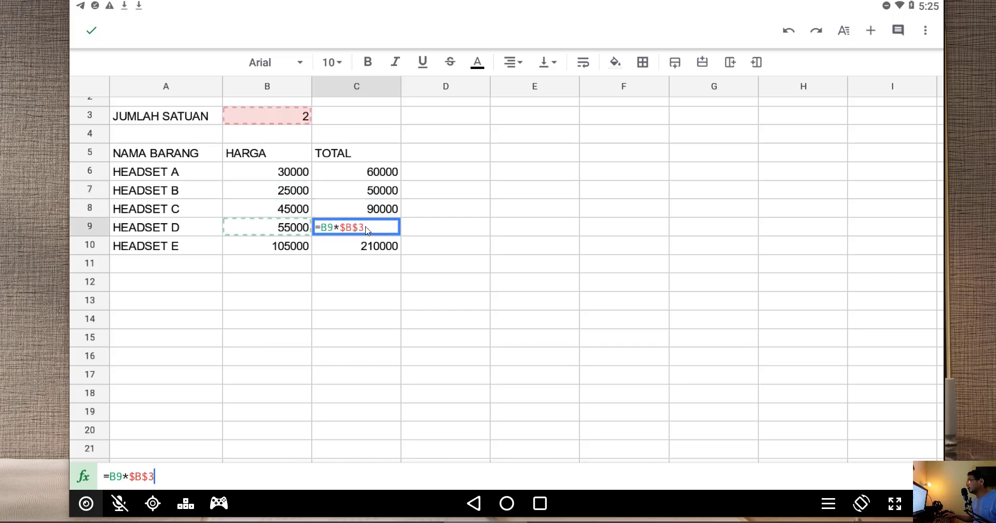
left_click(365, 249)
left_click(365, 249)
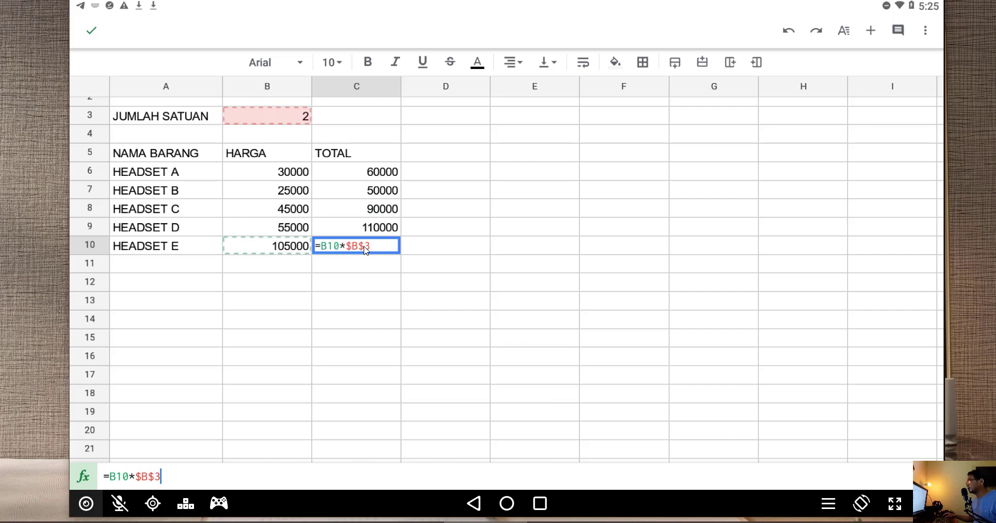
key("Escape")
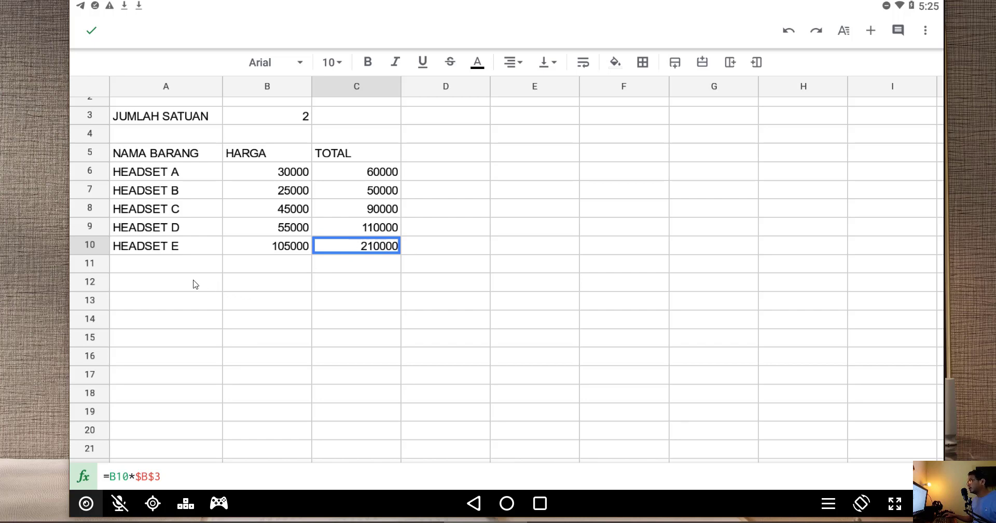
Label the row below HEADSET E as TOTAL JUMLAH in A11.
left_click(143, 268)
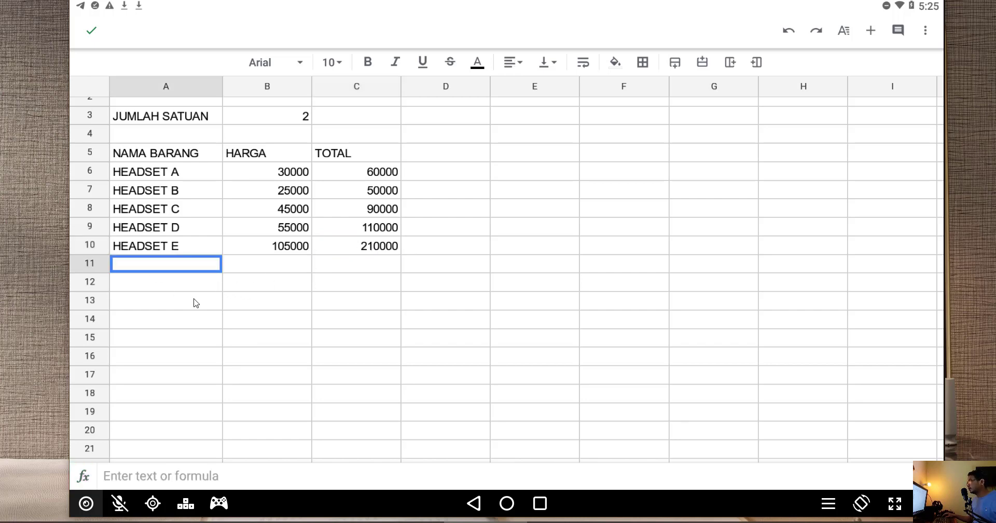
left_click(181, 286)
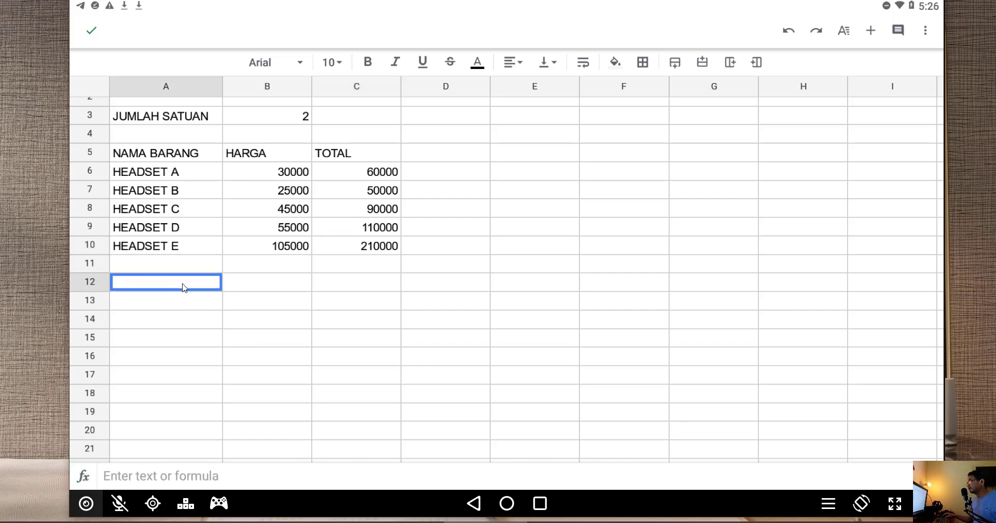
left_click(160, 267)
type("TOTAL")
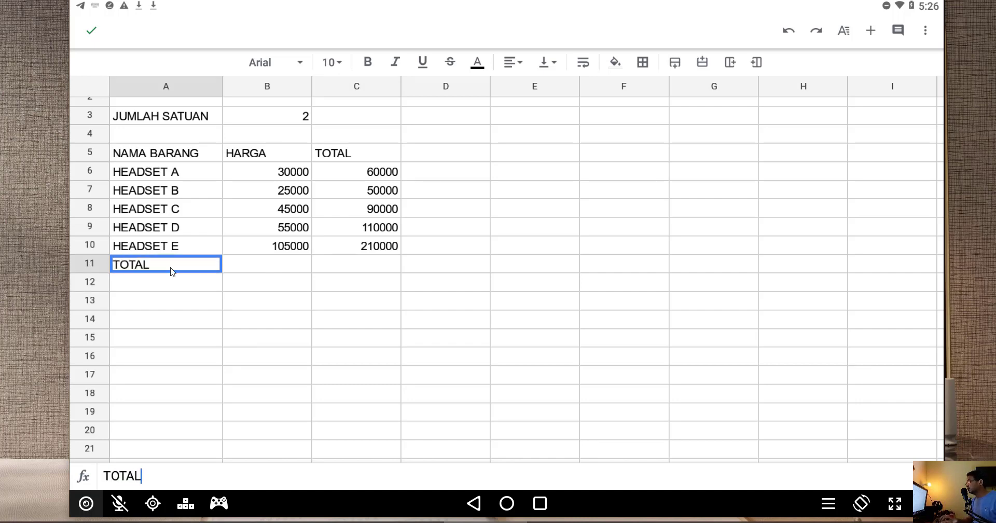
key("Return")
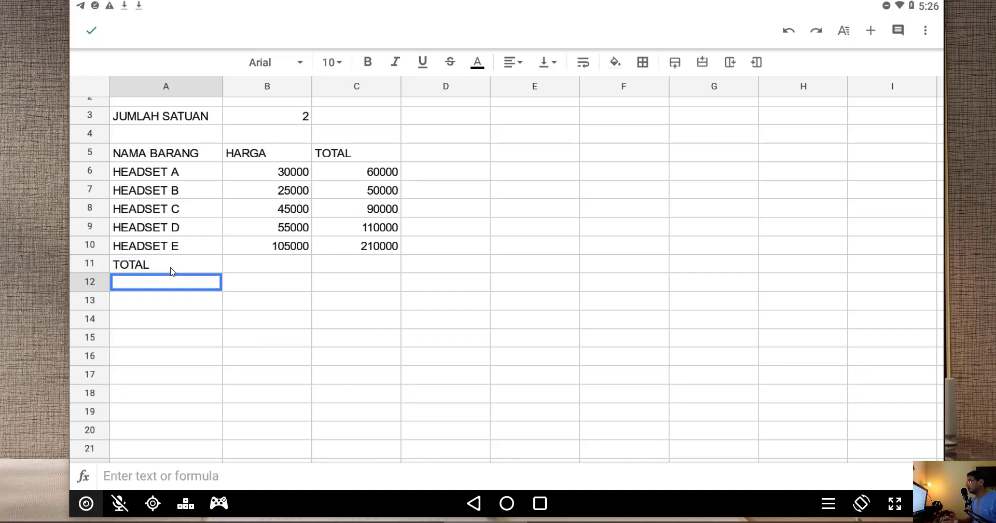
left_click(172, 270)
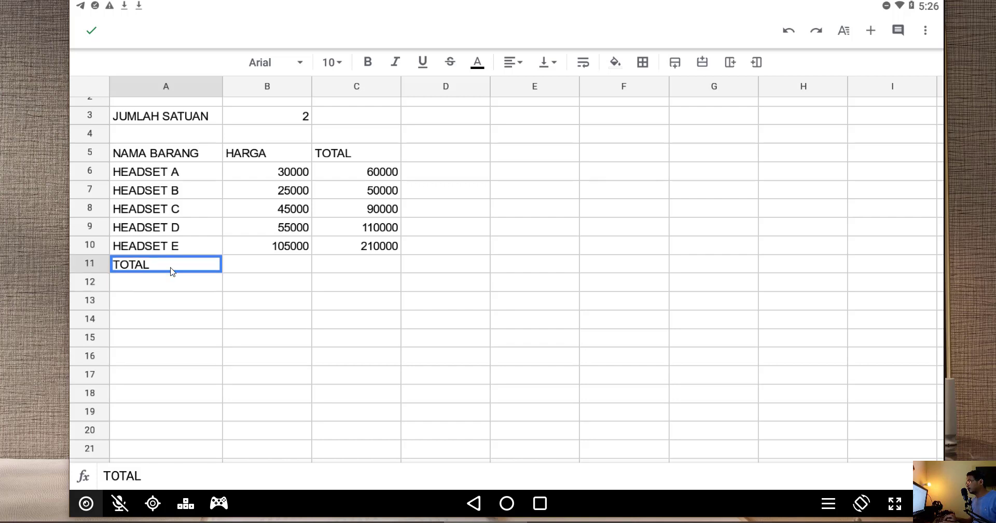
left_click(172, 269)
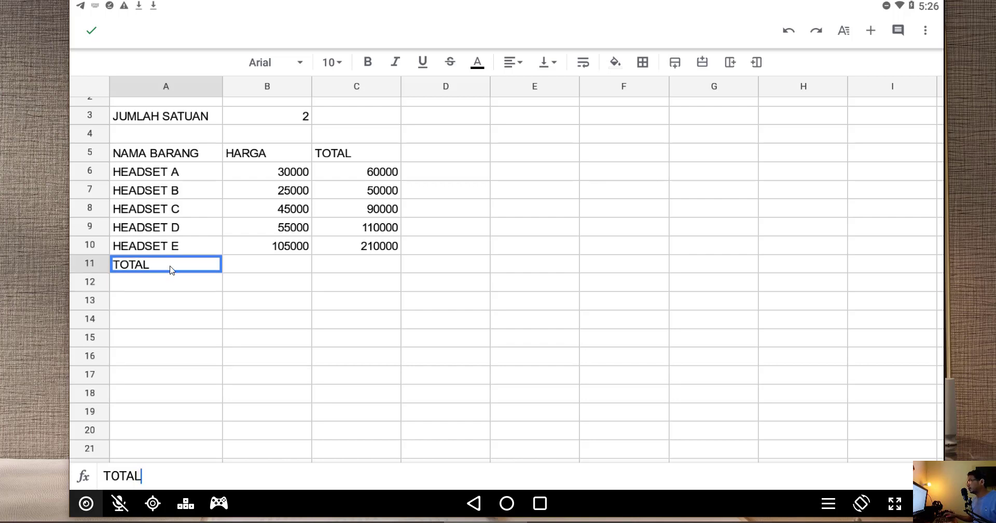
type("JUM")
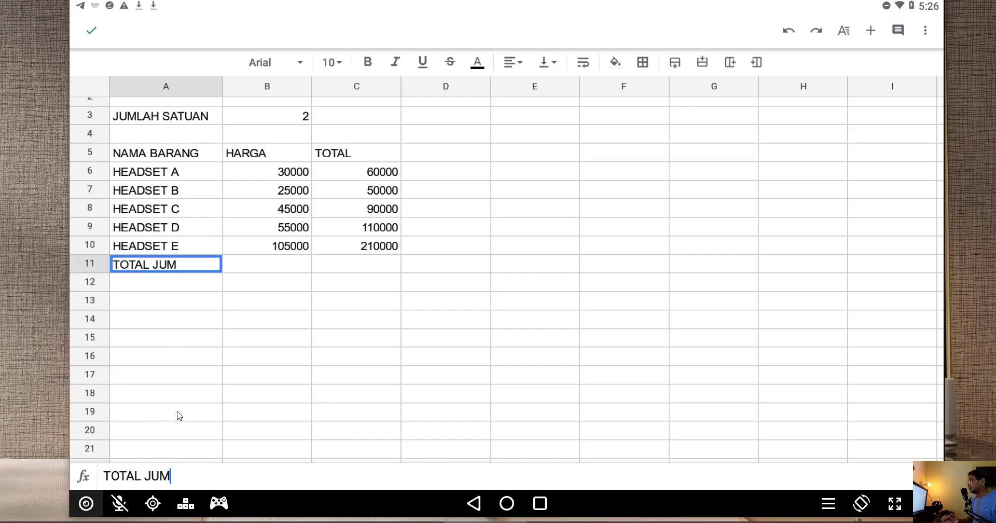
type("LAH")
key("Return")
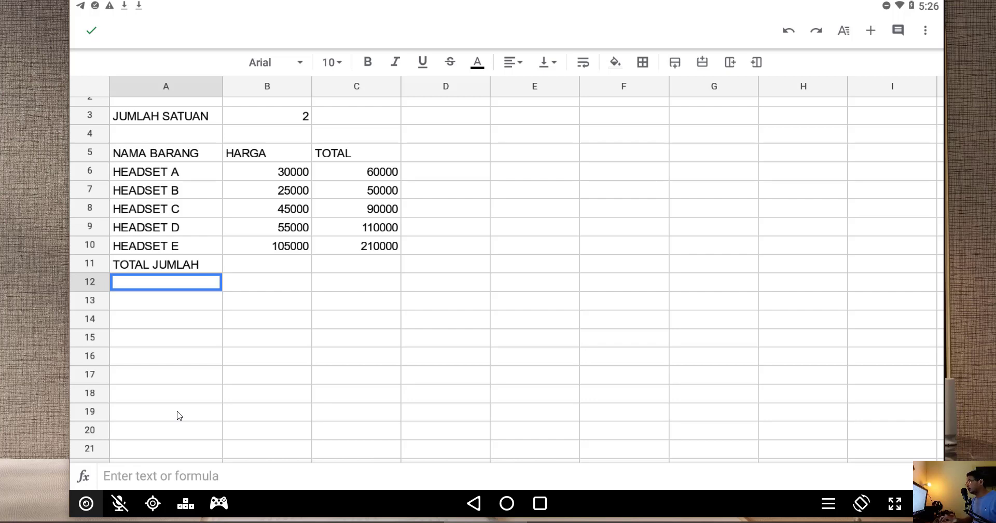
Enter the summary labels RATA-RATA, HARGA TERTINGGI, HARGA TERENDAH and TOTAL BARANG in A12:A15.
type("RATA-RATA")
key("Return")
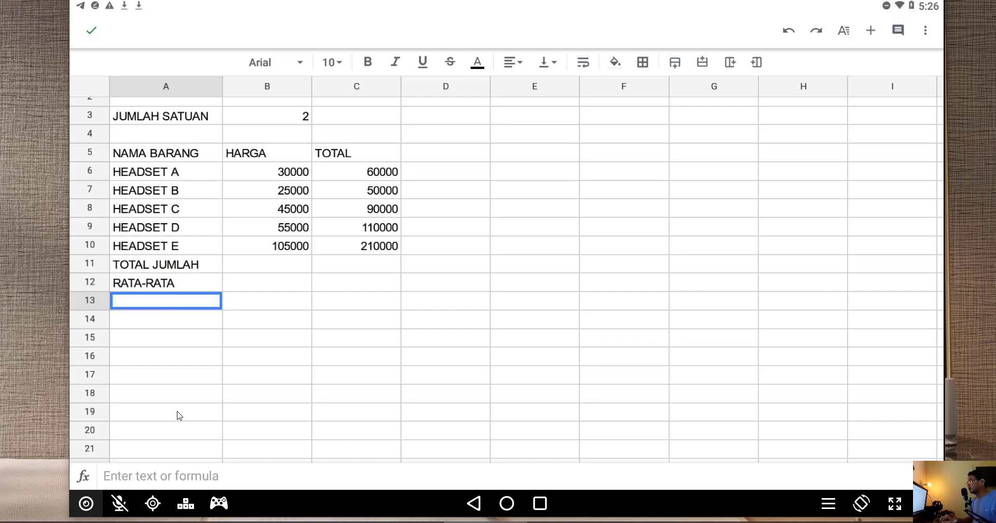
type("H")
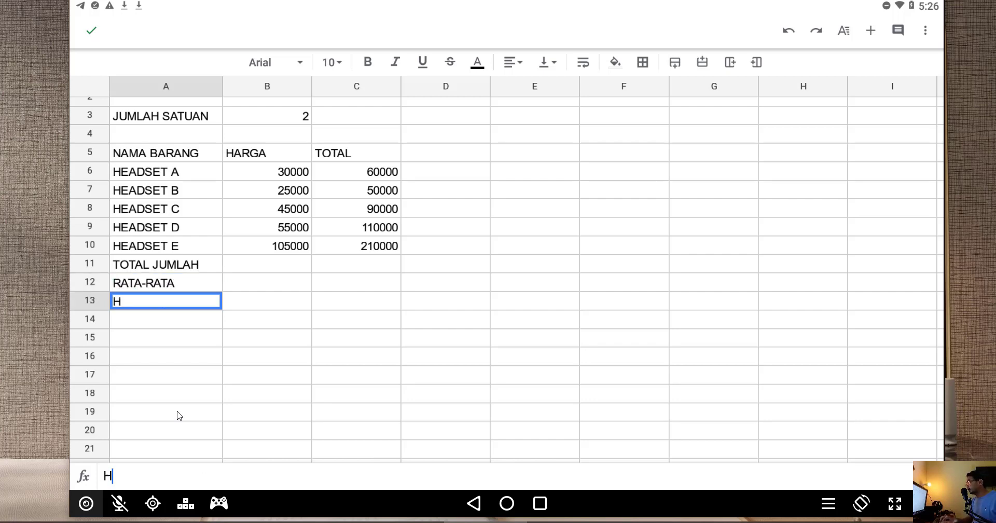
type("ARGA TERTINGGI")
key("Return")
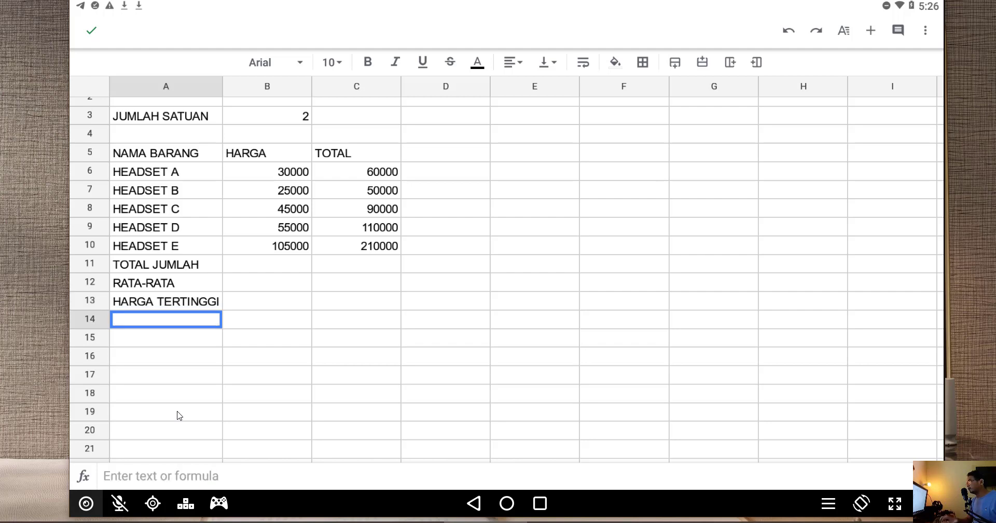
type("HARGA TERENDAH")
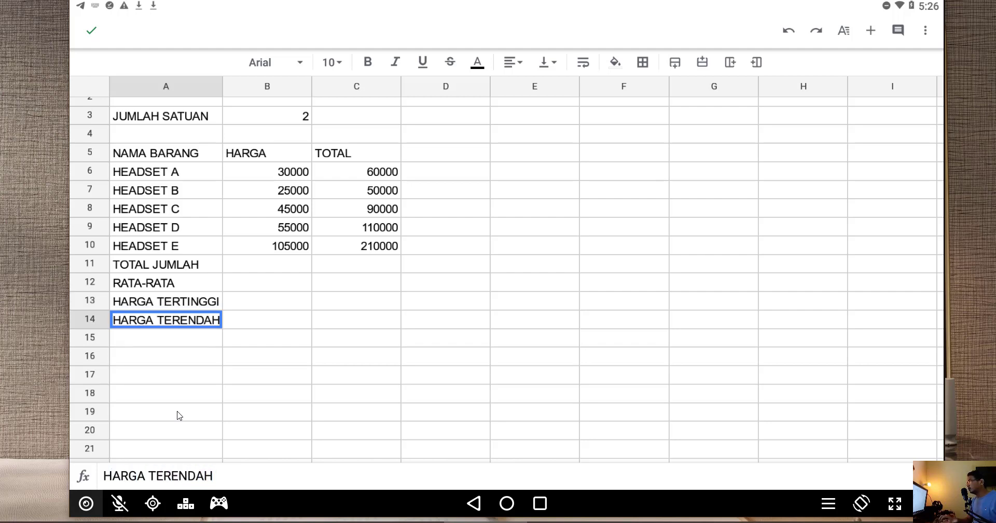
key("Return")
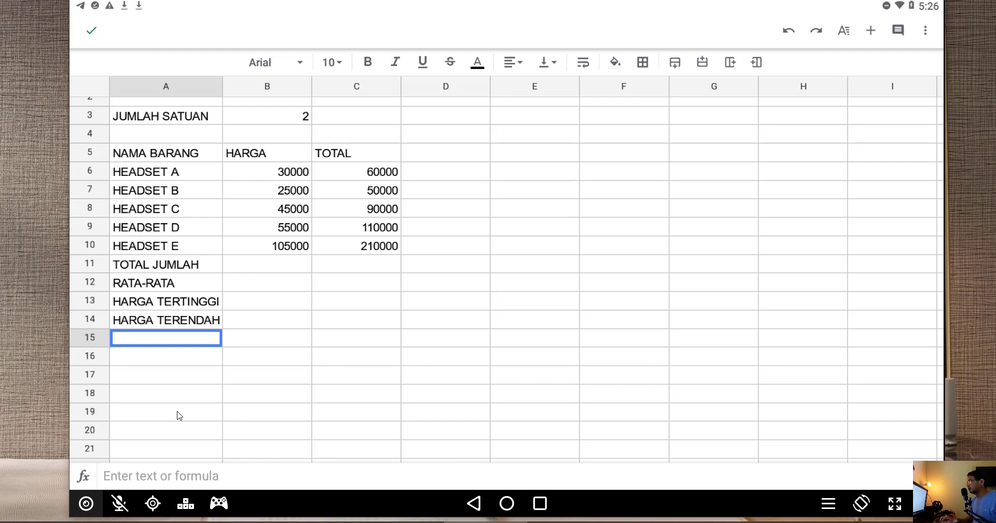
type("TOTAL")
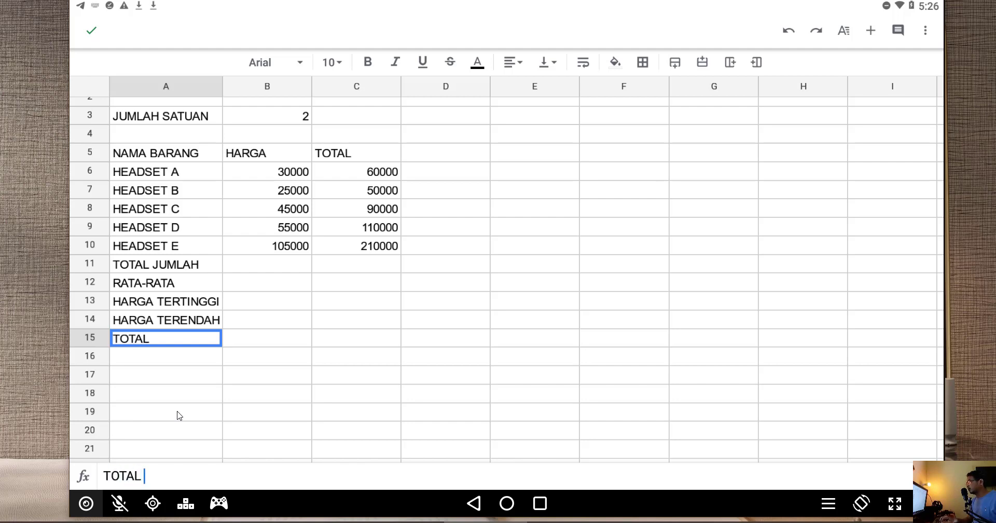
type(" BARANG")
key("Return")
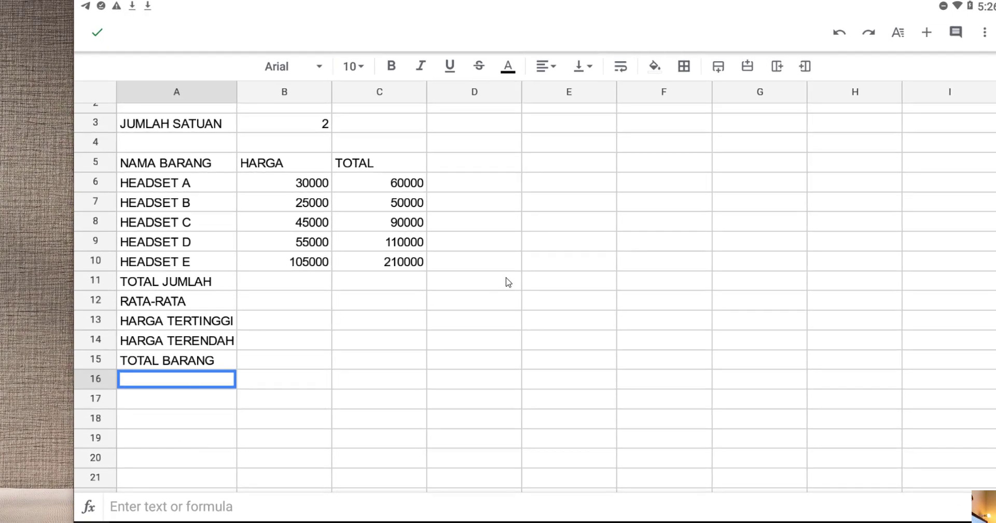
Note the function for TOTAL JUMLAH in D11 as the plain text SUM(), using a leading apostrophe.
left_click(483, 286)
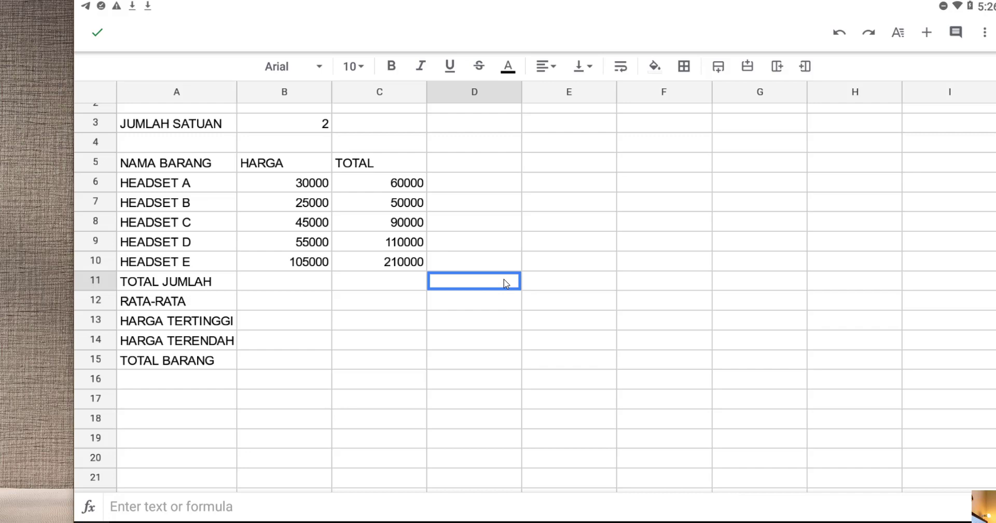
type("'")
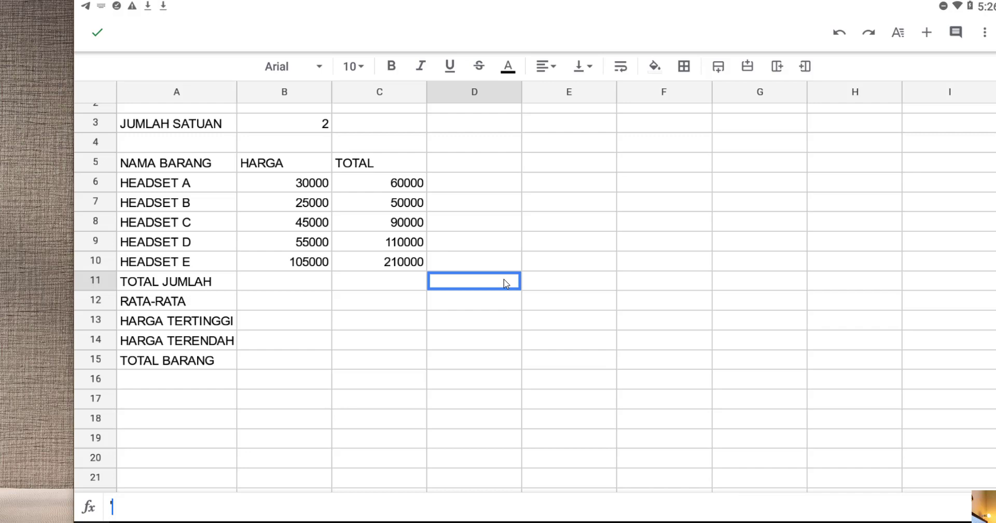
type("SUM")
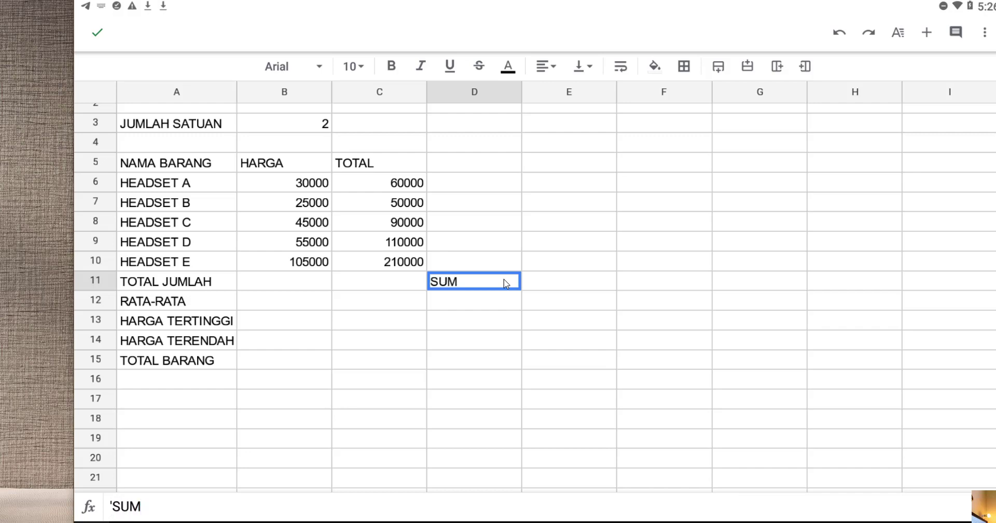
type("()")
key("Return")
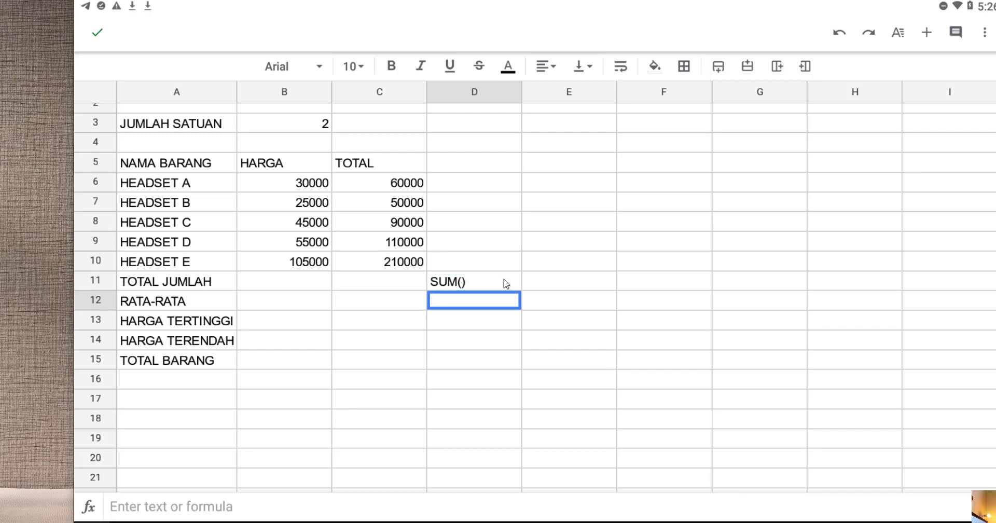
left_click(503, 282)
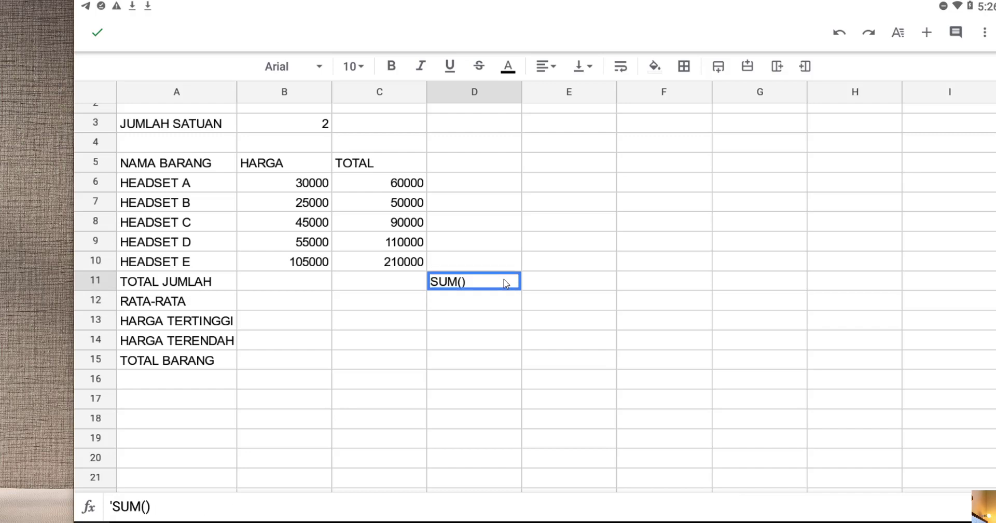
Change the text note in D11 to =SUM(), keeping the leading apostrophe so it stays plain text.
double_click(503, 279)
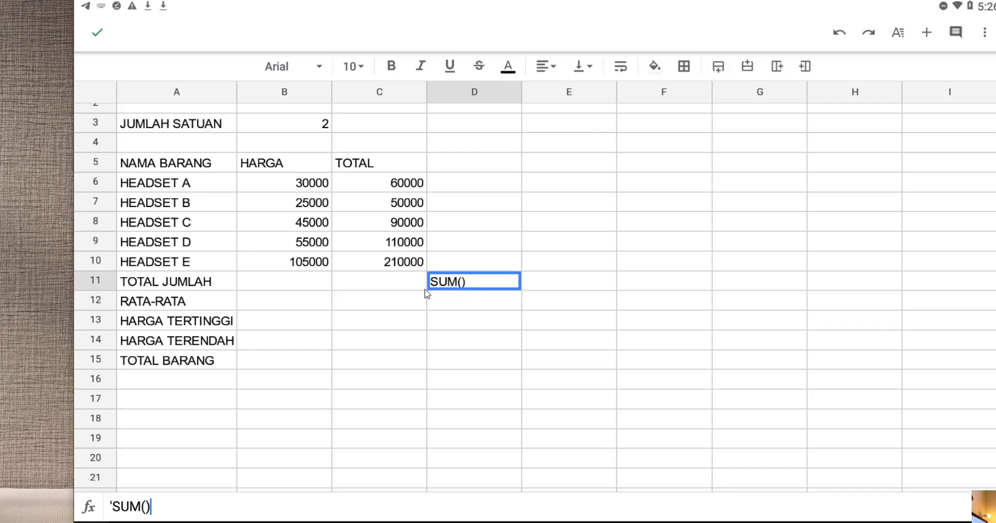
left_click(116, 513)
type("=")
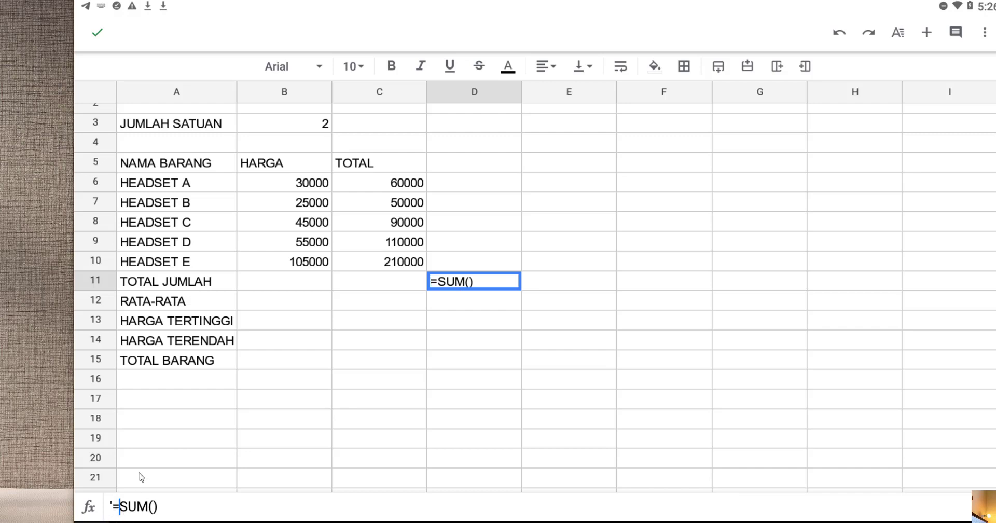
key("Return")
Note the function for RATA-RATA in D12 as the plain text =AVARAGE(), using a leading apostrophe.
type("'")
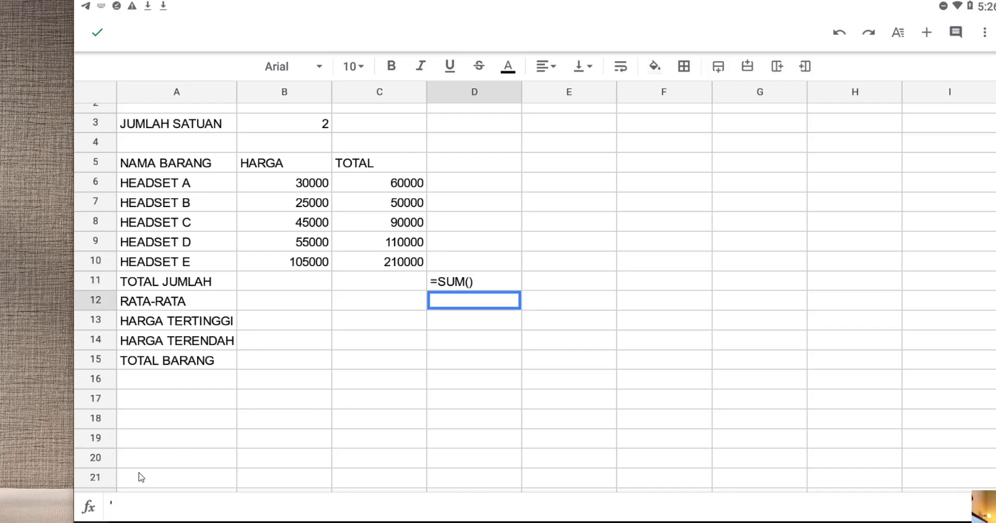
type("=A")
type("VA")
type("RAGE")
key("BackSpace")
type("AGE")
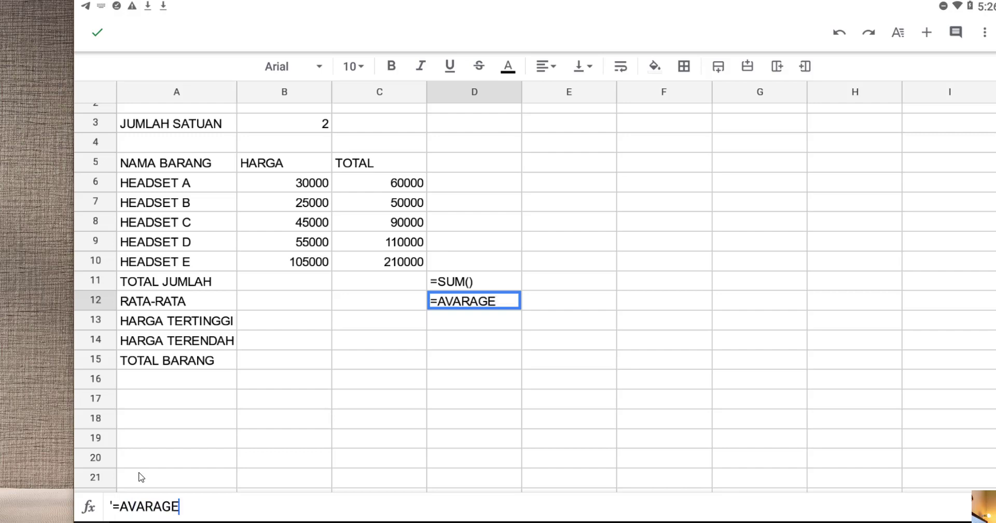
type("(")
key("BackSpace")
type("(")
key("Return")
Note the function for HARGA TERTINGGI in D13 as the plain text =MAX(), using a leading apostrophe.
type("=")
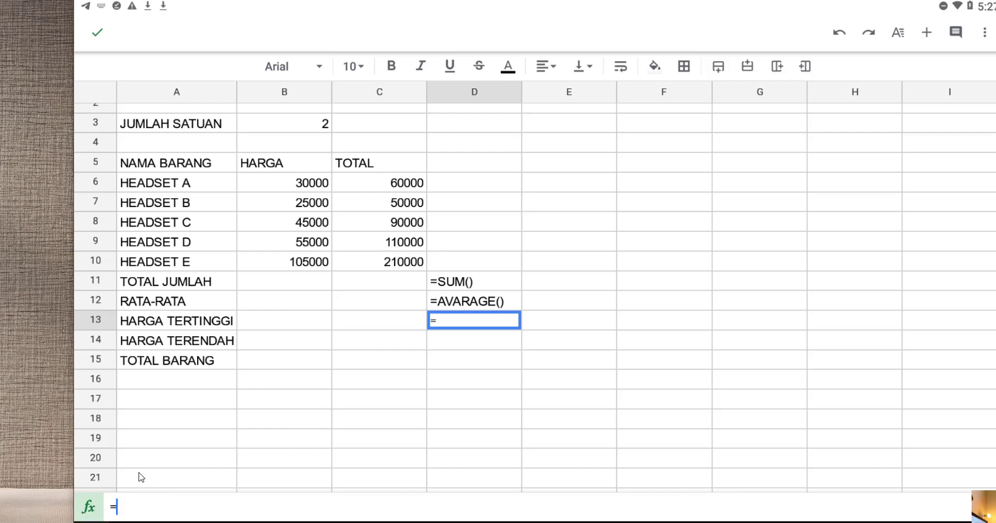
key("BackSpace")
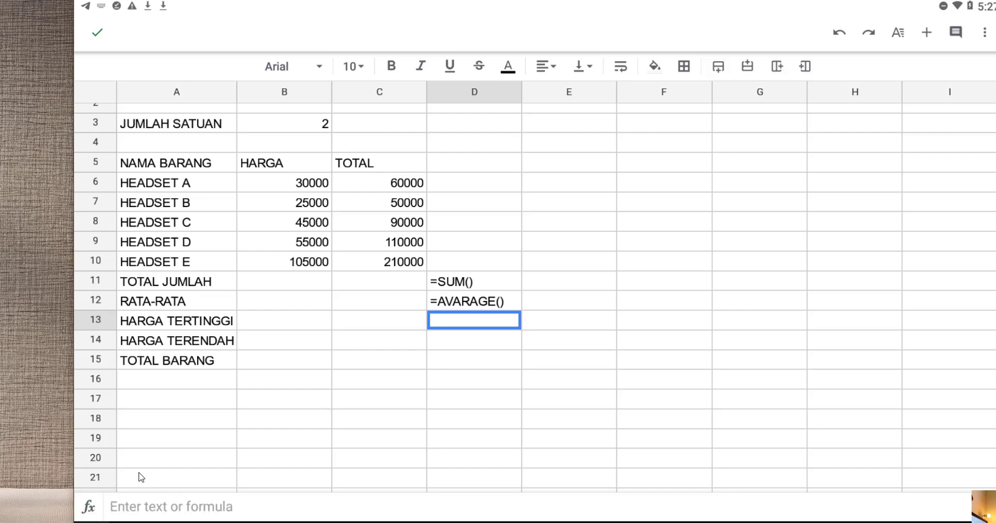
type("'")
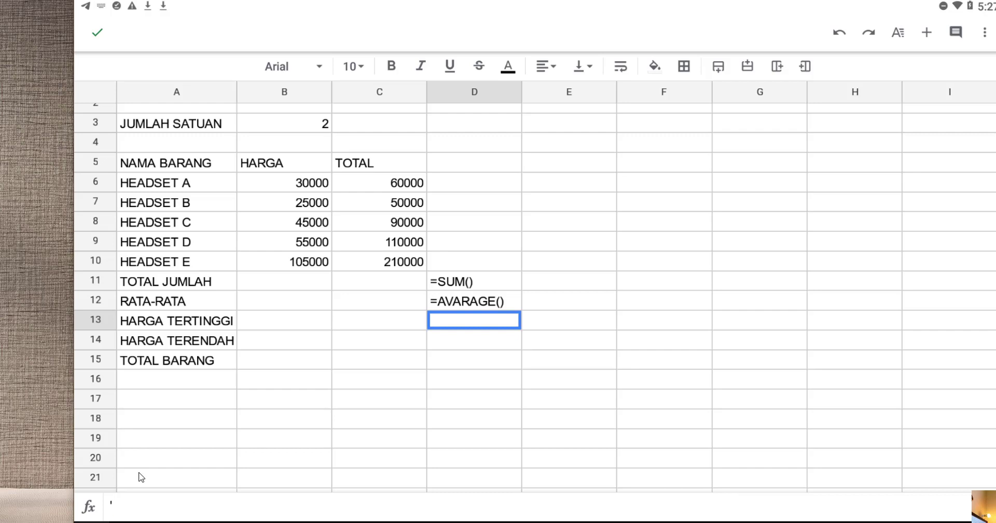
type("=-")
type("MAX()")
key("Return")
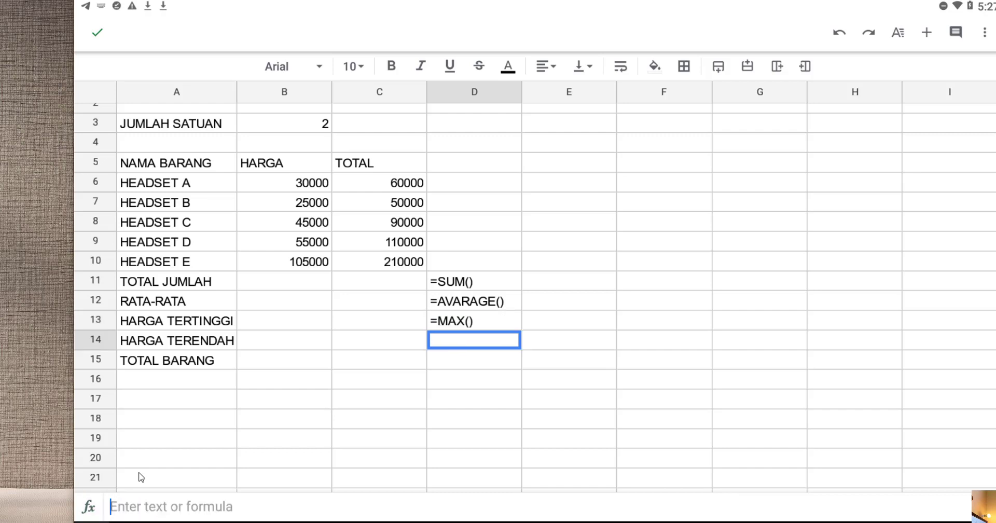
Enter the plain-text function notes =MIN() in D14 and =COUNT() in D15, each with a leading apostrophe.
type("'=")
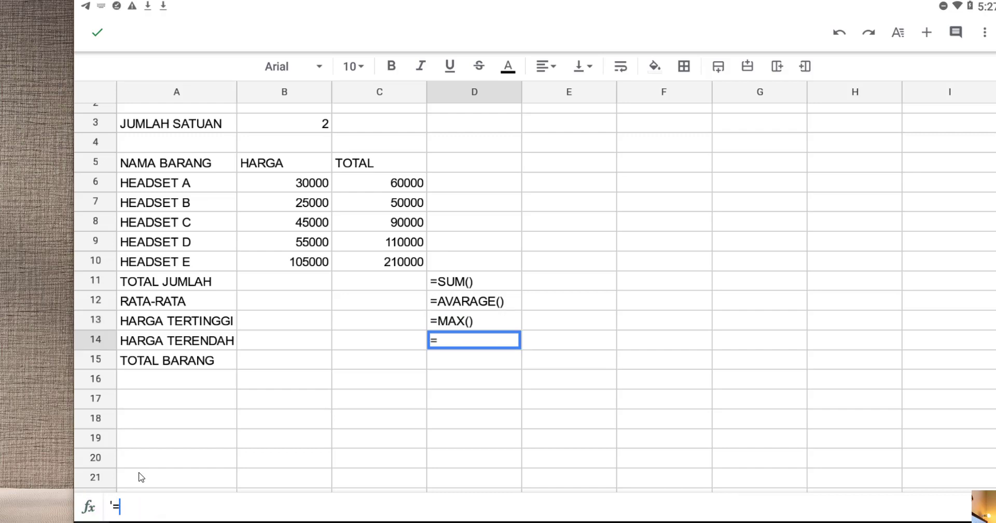
type("MIN()")
key("Return")
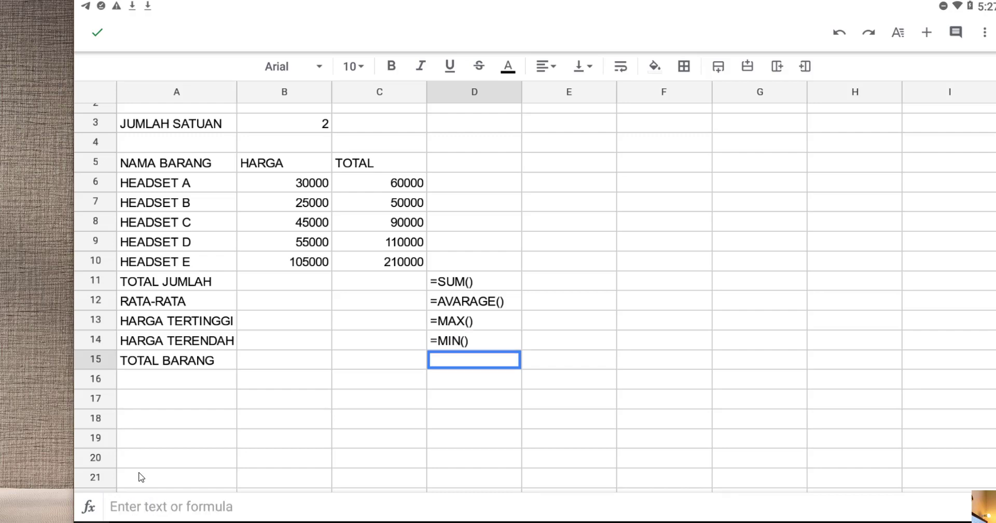
type("=")
key("BackSpace")
type("'")
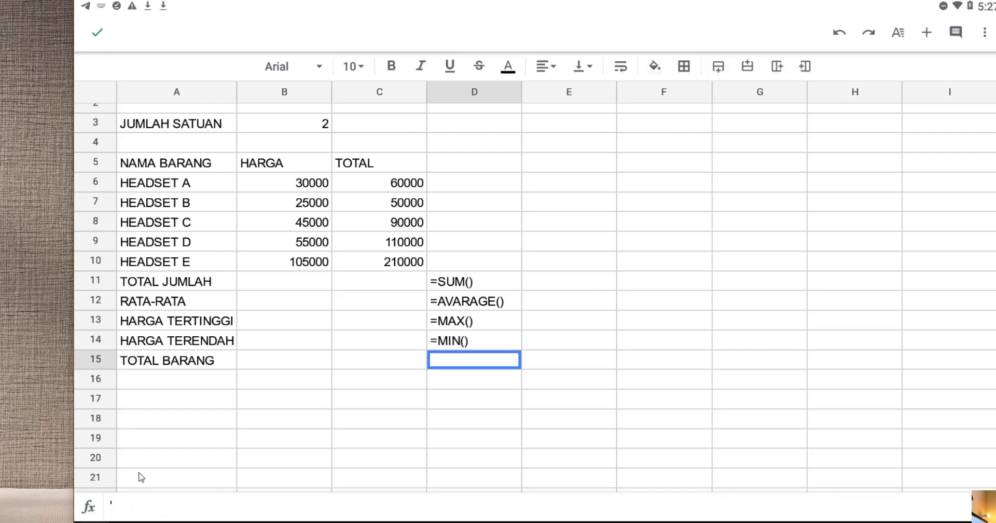
type("=COUNT()")
key("Return")
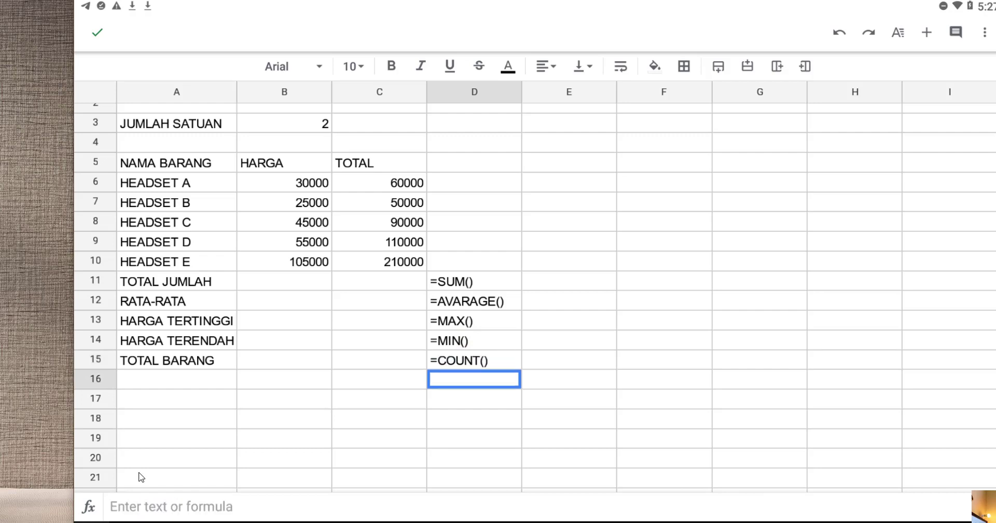
Begin a SUM formula in C11 for the TOTAL JUMLAH row.
left_click(360, 267)
left_click(379, 286)
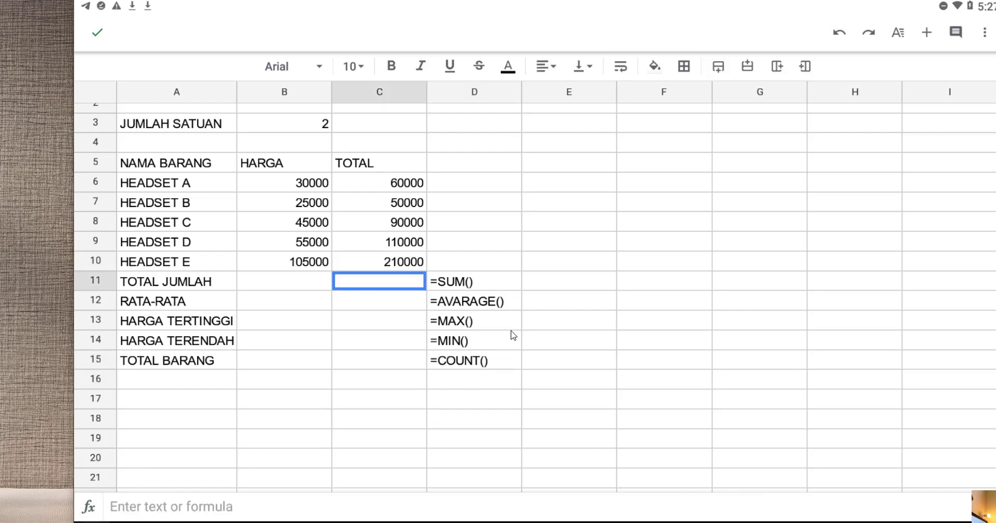
type("=SUM(")
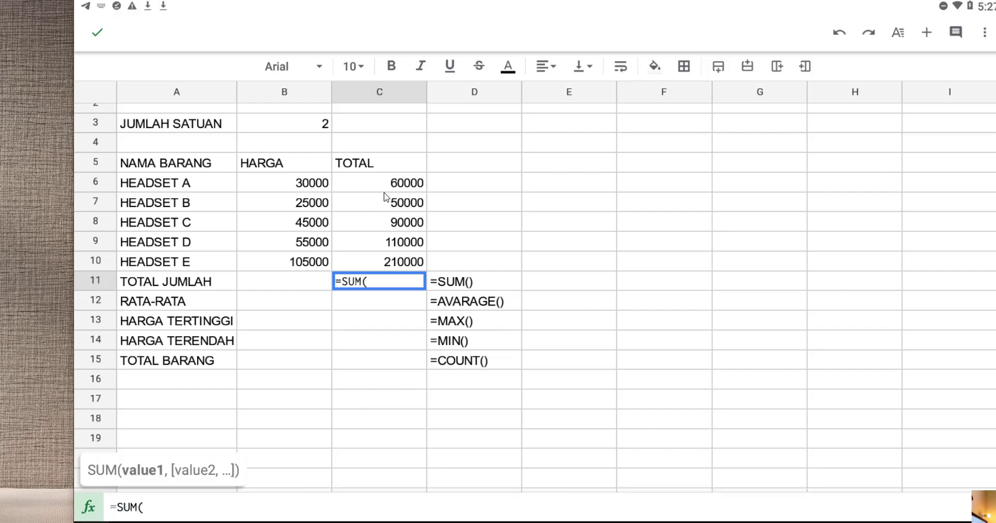
scroll(397, 189, "up", 1)
left_click(391, 212)
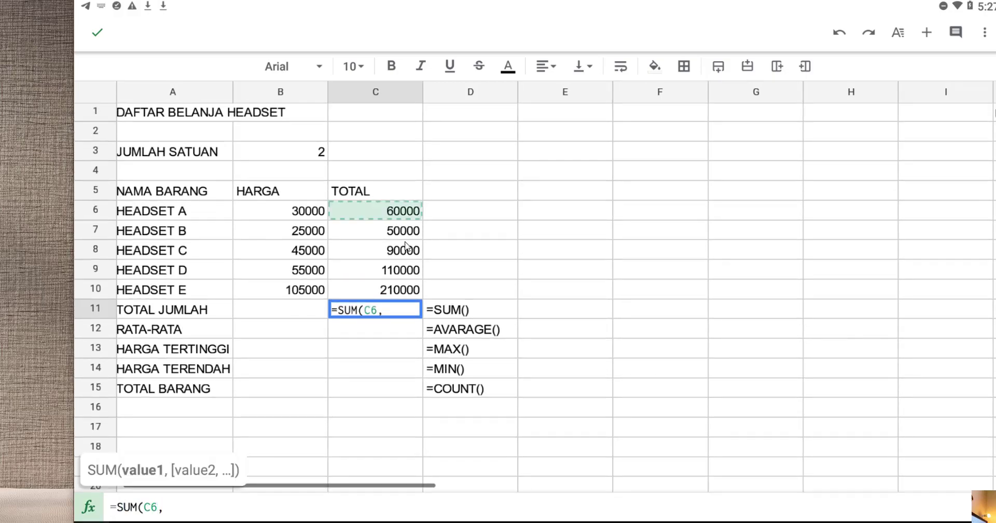
left_click(403, 289)
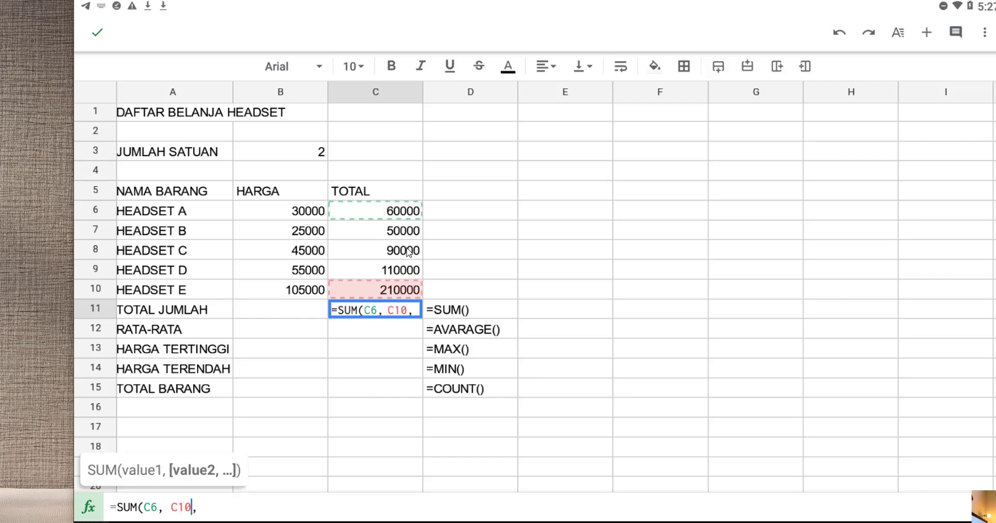
left_click(461, 249)
key("BackSpace")
key("BackSpace")
key("BackSpace")
key("BackSpace")
key("BackSpace")
key("BackSpace")
key("BackSpace")
key("BackSpace")
key("BackSpace")
key("BackSpace")
key("BackSpace")
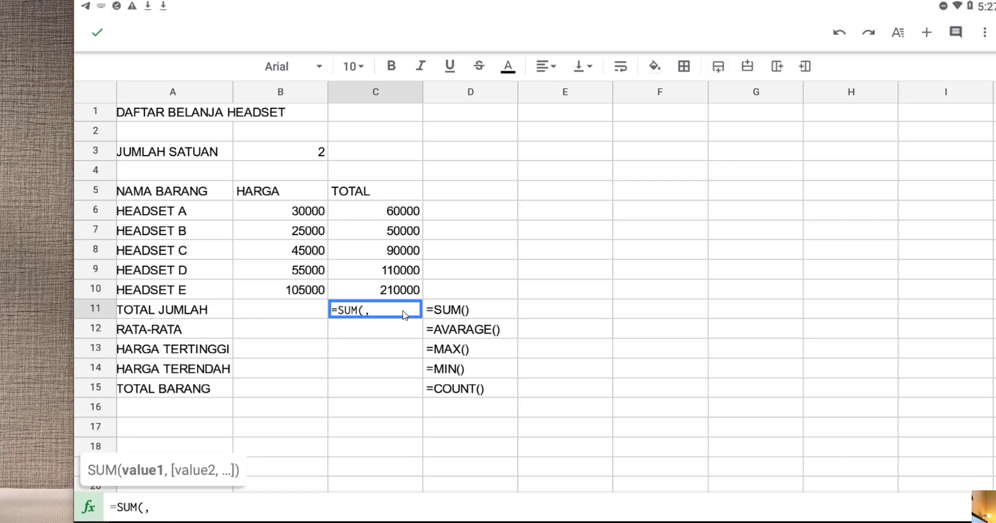
Complete the C11 formula as =SUM(C6:C10) to add up all the headset totals.
left_click(385, 212)
type(",")
left_click_drag(402, 211, 400, 289)
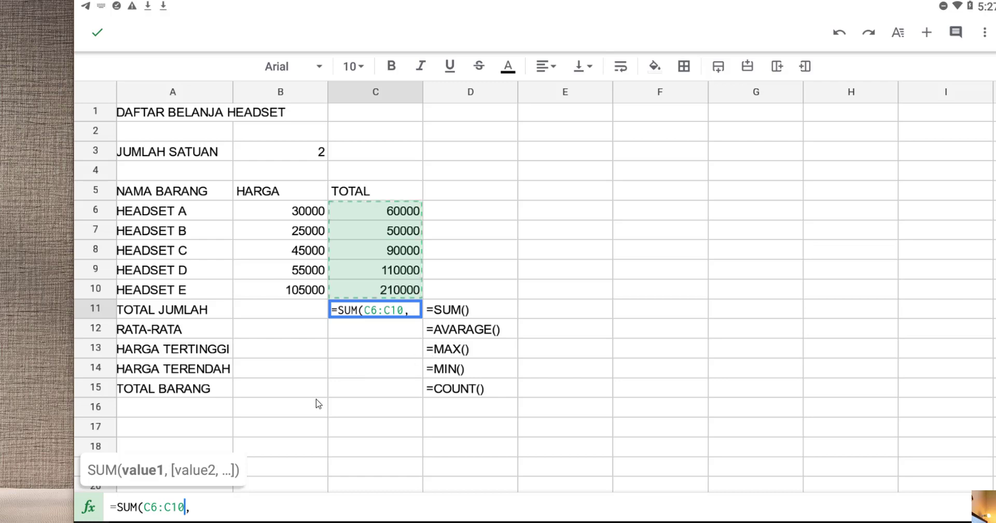
key("BackSpace")
type(")")
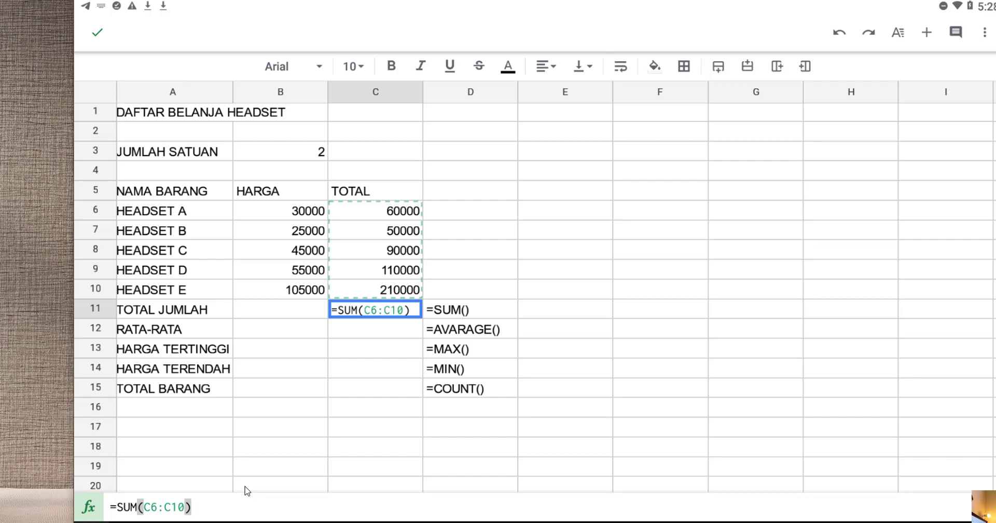
key("Return")
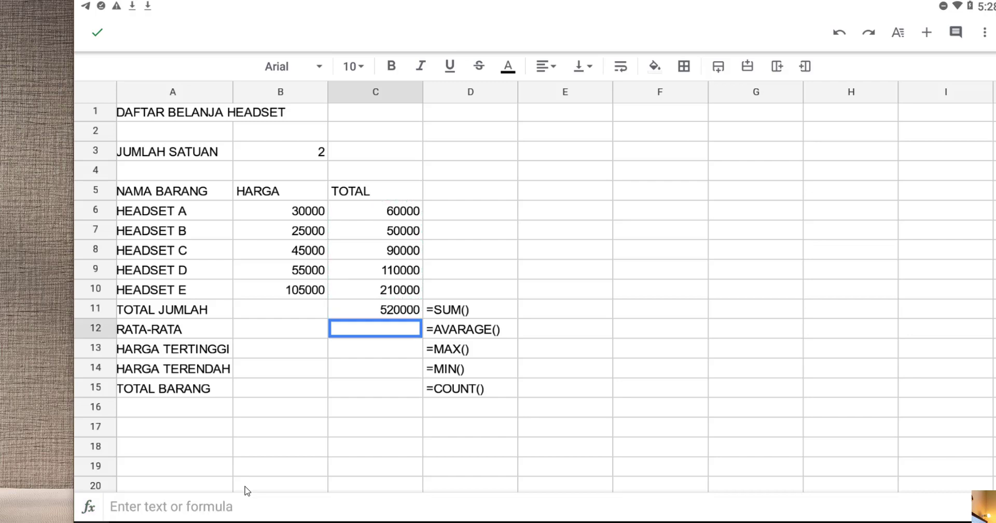
Enter the beginning of an AVERAGE formula in C12 for RATA-RATA, with C6 as its first reference.
type("=")
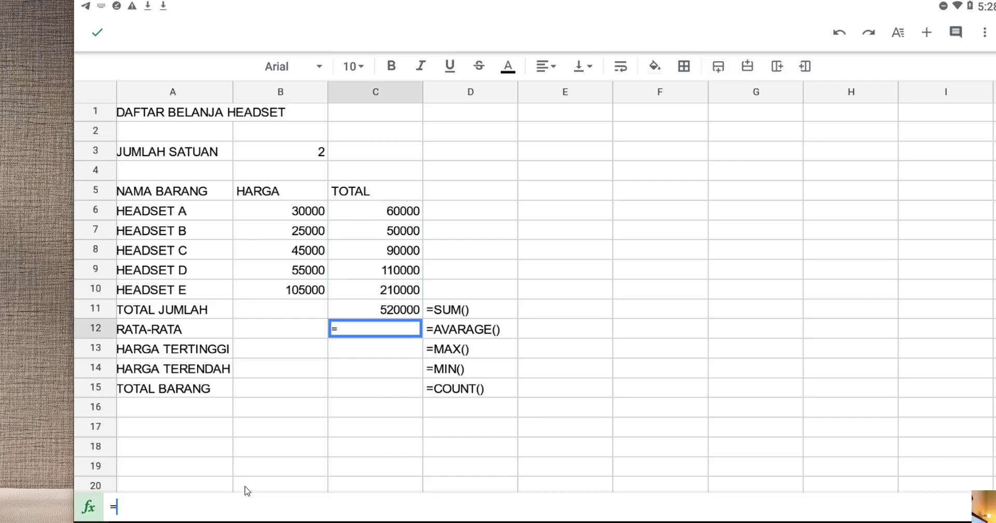
type("AVERAGE")
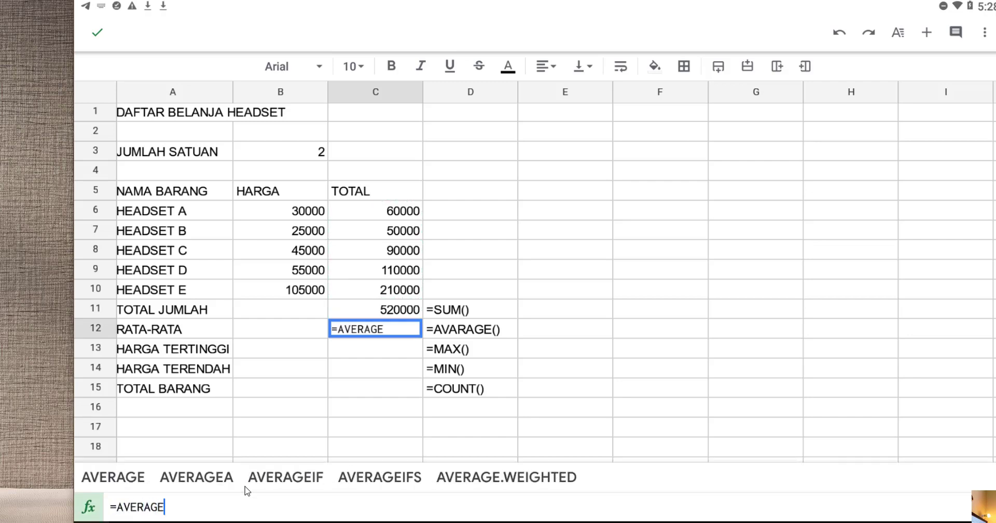
type("(")
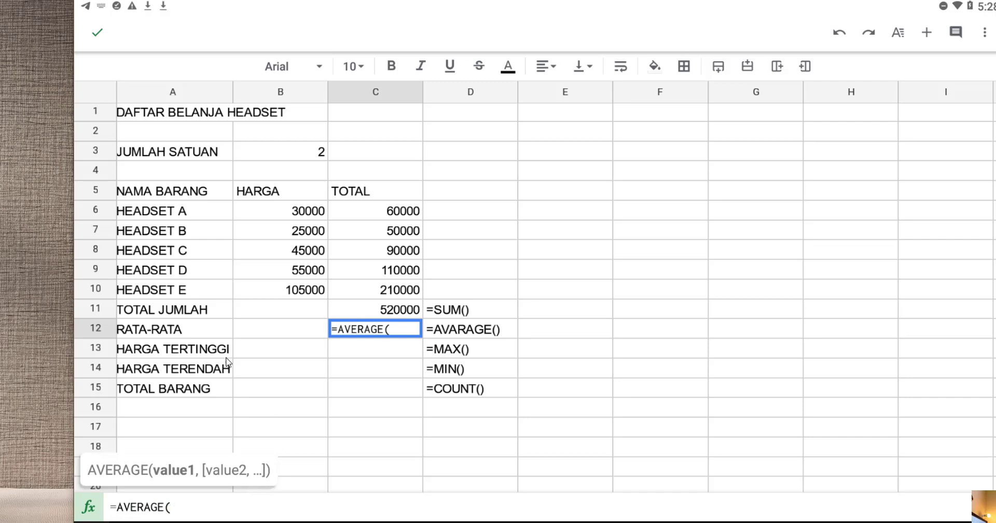
left_click(409, 217)
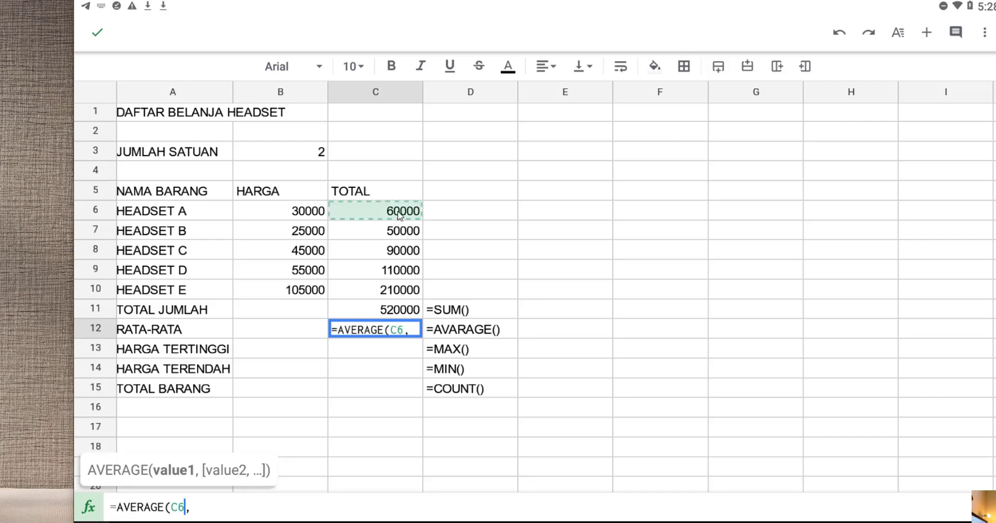
left_click(397, 213)
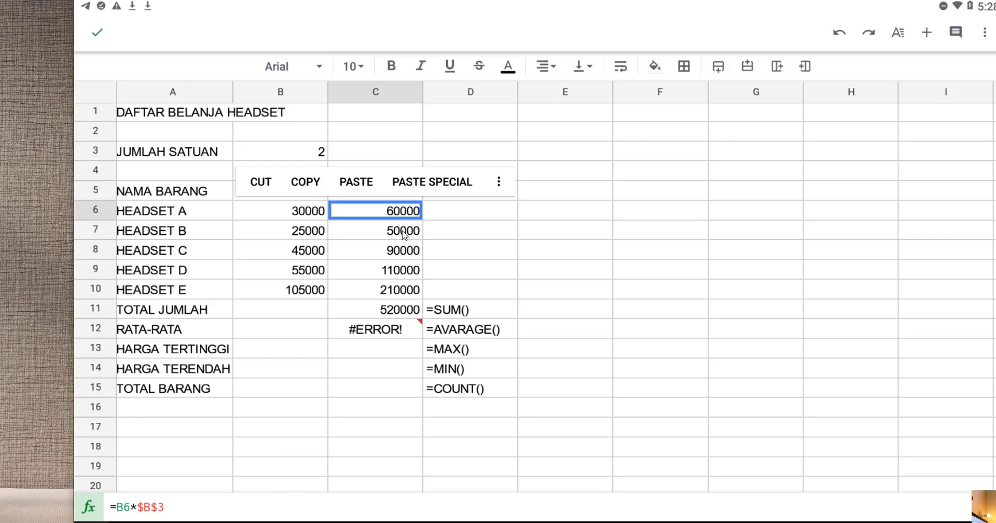
left_click(382, 335)
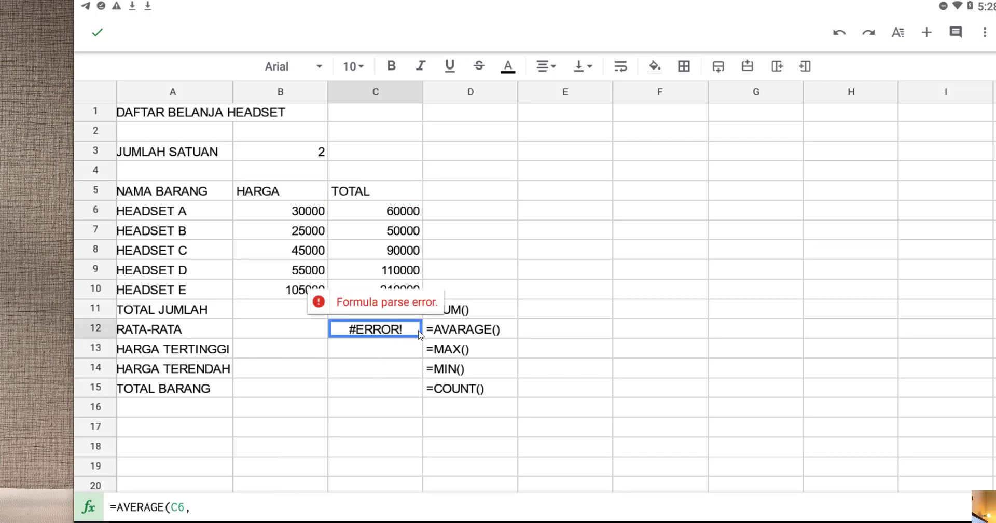
key("Escape")
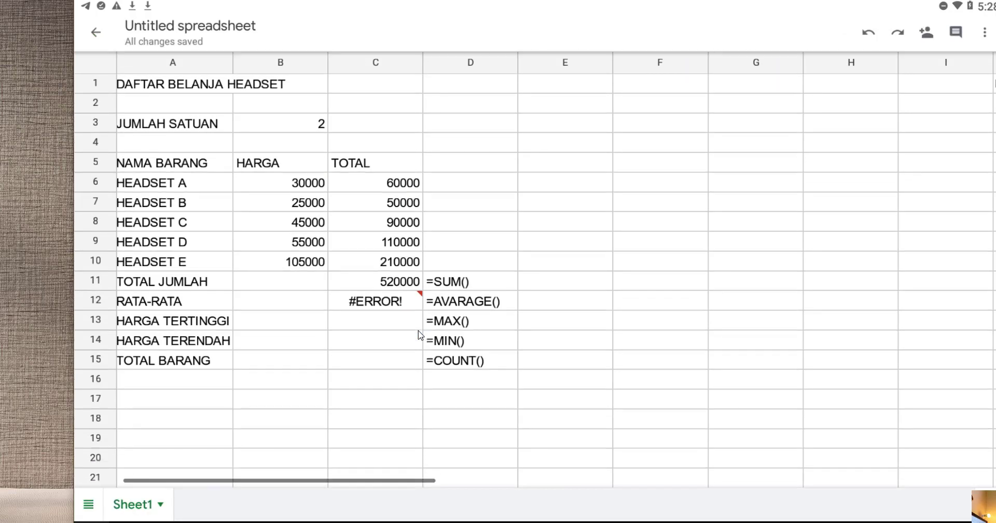
Correct the formula in C12 to =AVERAGE(C6:C10) so it covers all the headset totals.
left_click(369, 303)
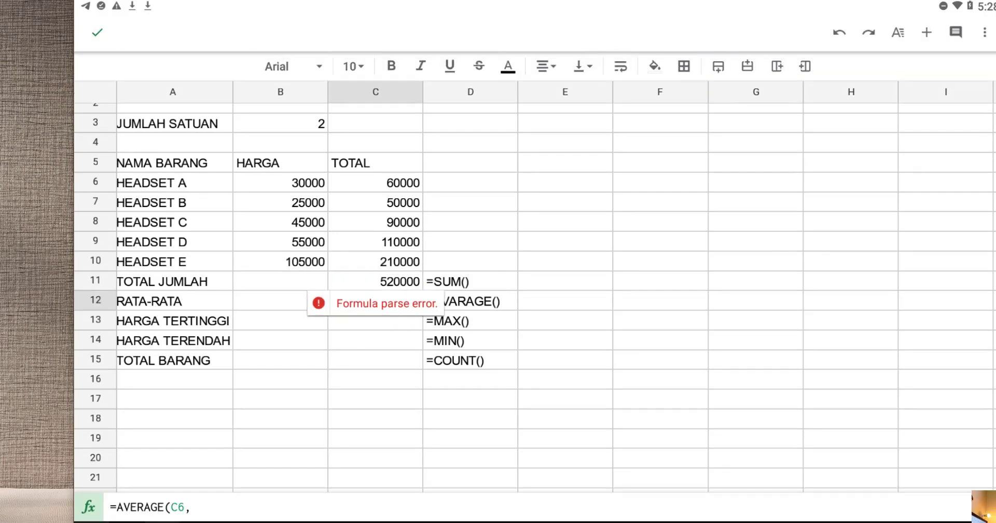
left_click(200, 513)
key("BackSpace")
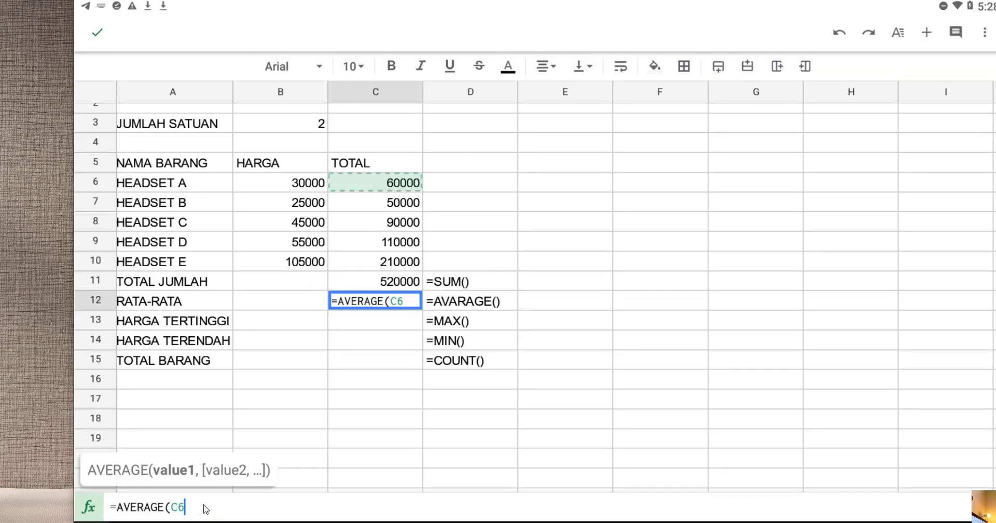
type(":")
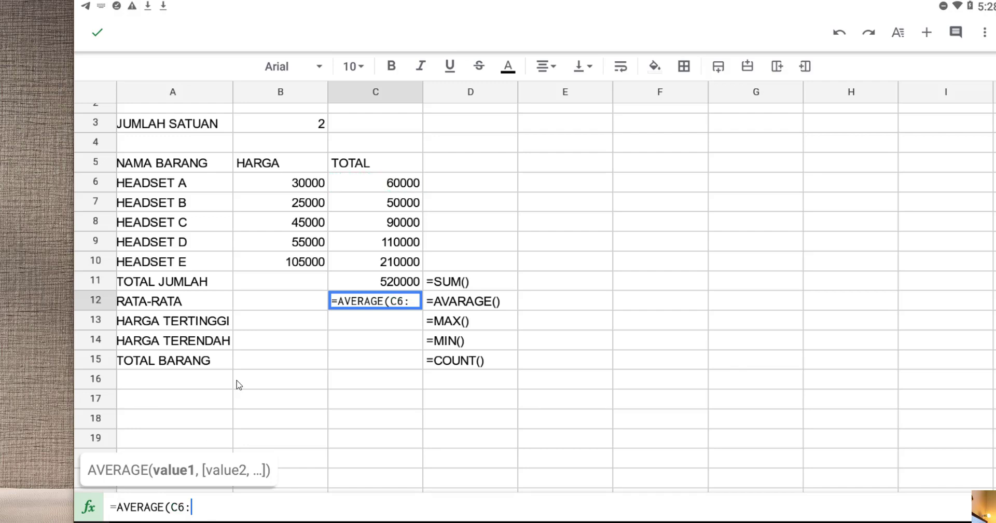
left_click(385, 261)
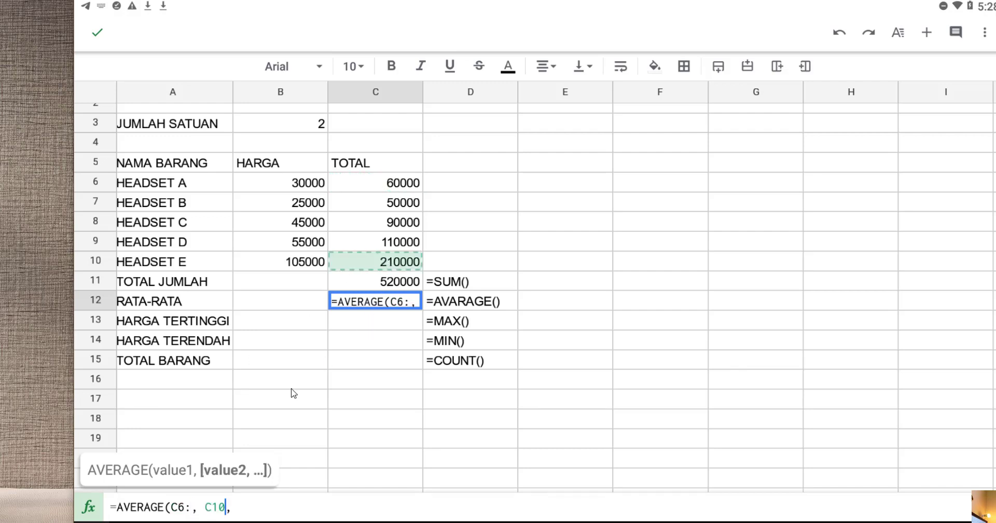
left_click(205, 508)
key("BackSpace")
key("BackSpace")
left_click(233, 517)
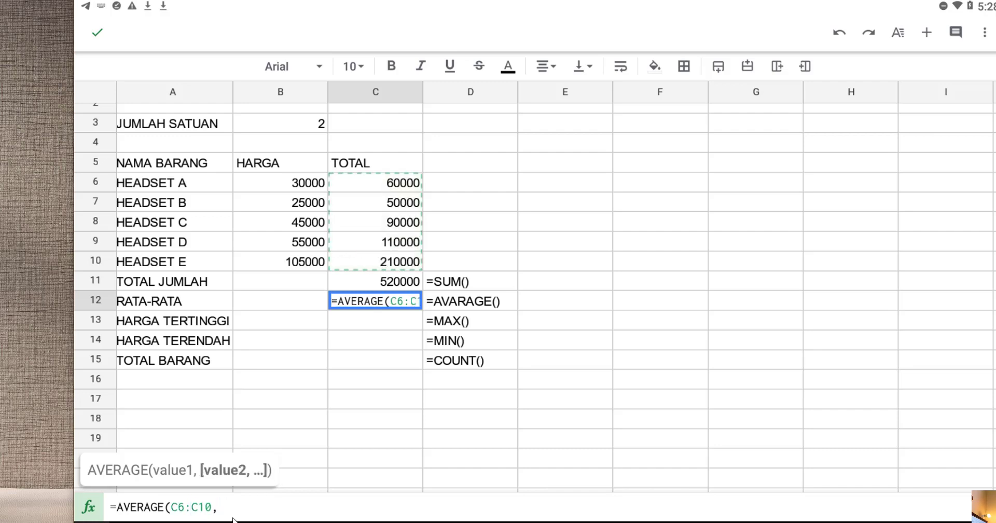
key("BackSpace")
type(")")
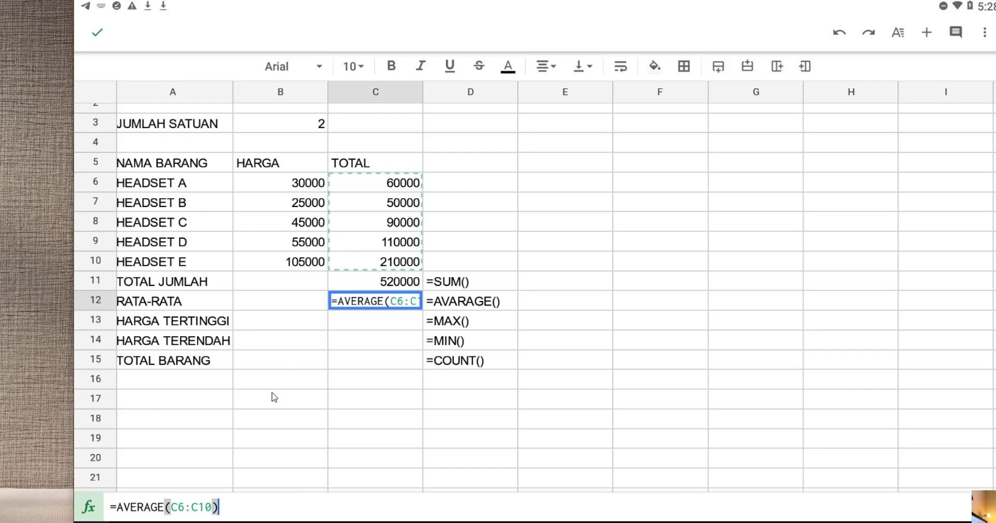
key("Return")
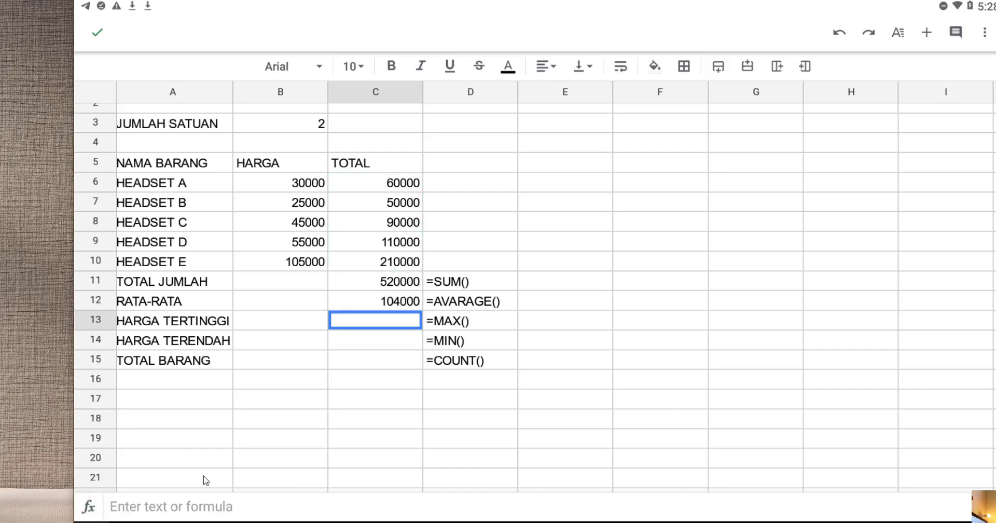
Enter a first MAX formula in C13 for HARGA TERTINGGI, referencing cells C6 and C10.
type("=")
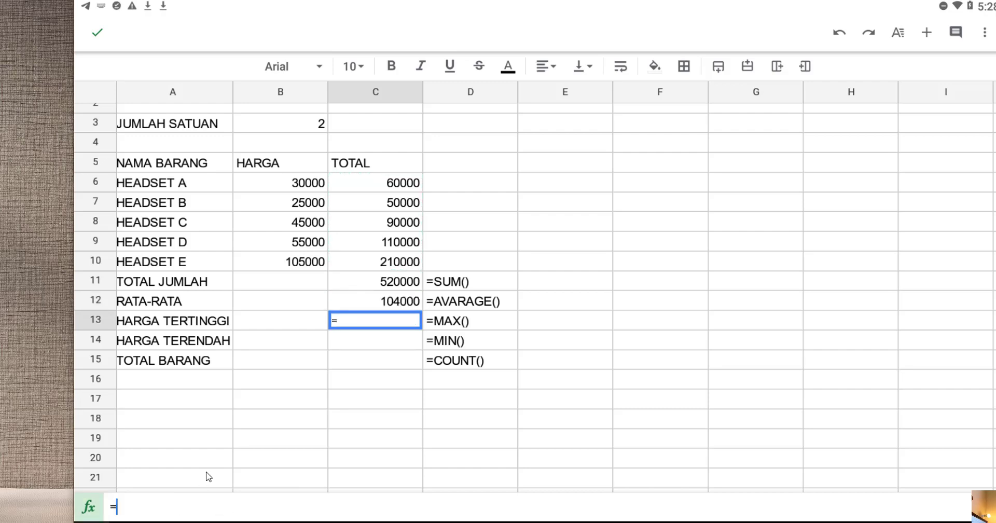
type("MAX*")
key("BackSpace")
type("(")
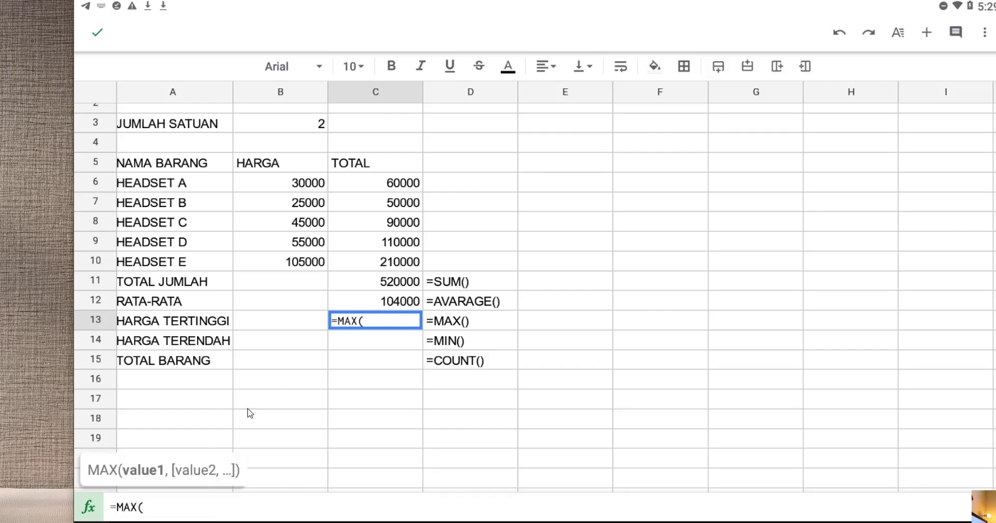
left_click(383, 179)
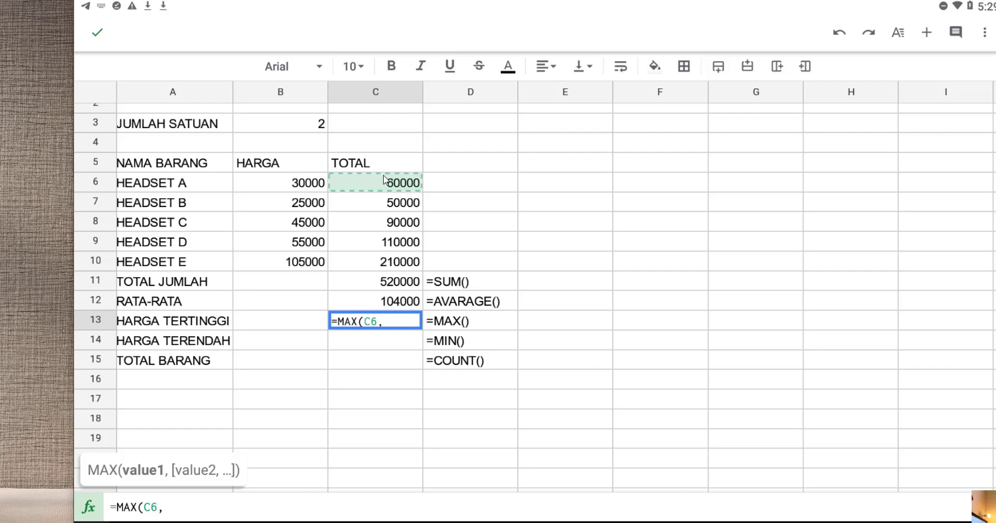
key("BackSpace")
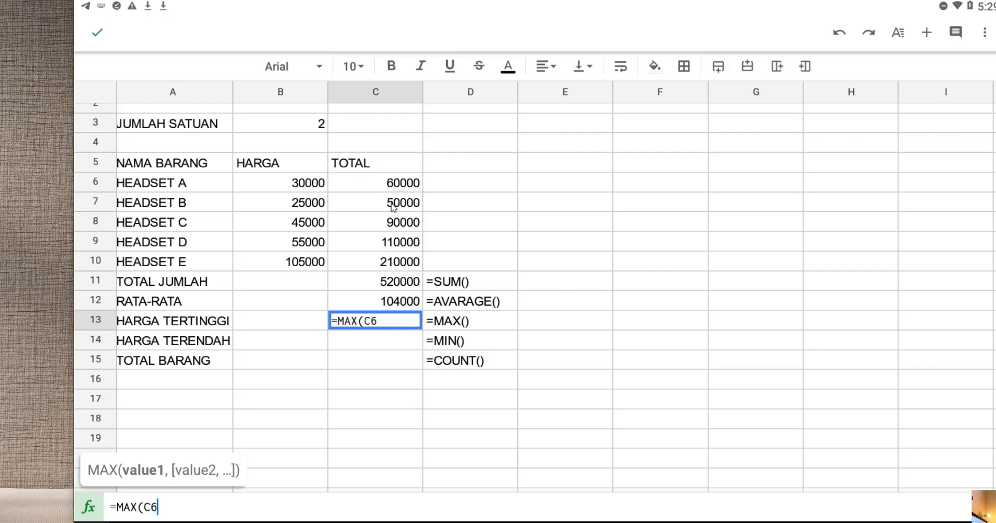
type(":")
left_click(400, 265)
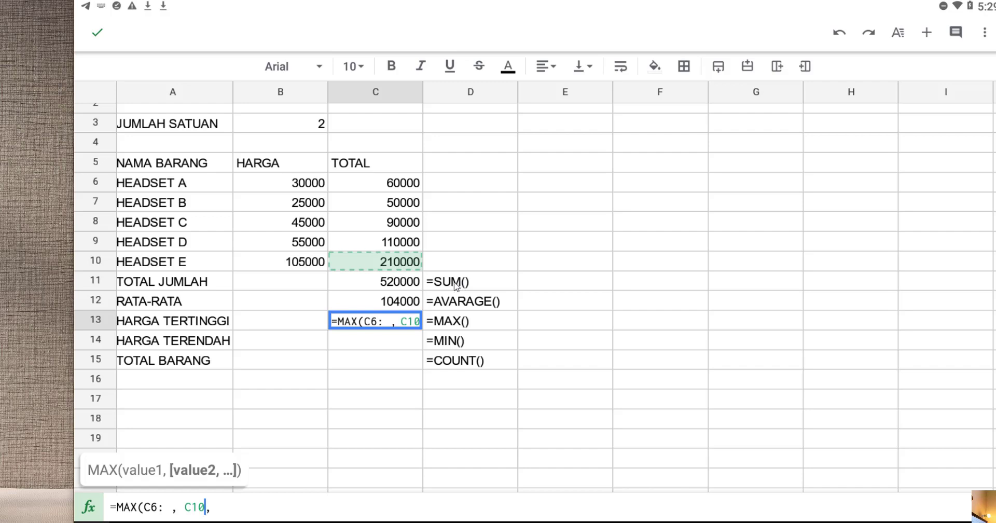
key("Tab")
key("Left")
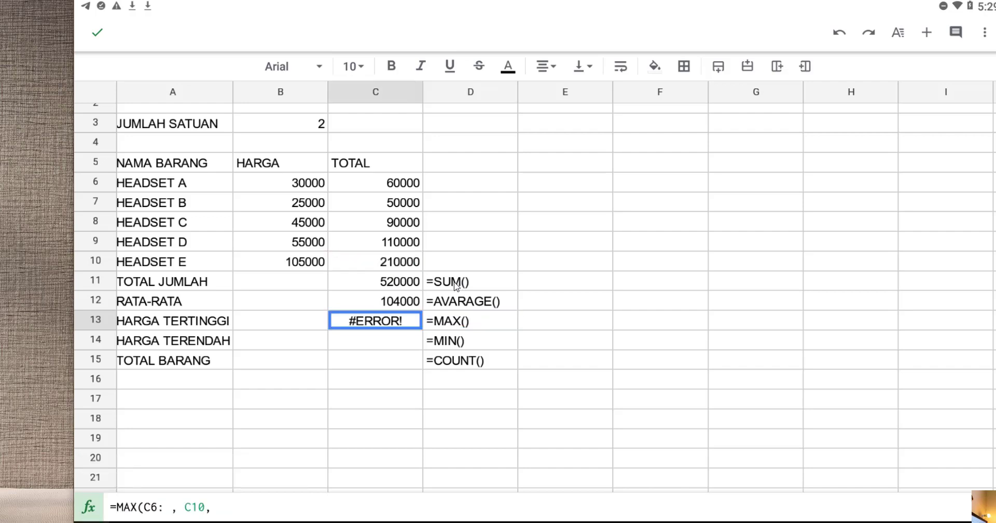
Correct the formula in C13 to =MAX(C6:C10) so it covers all the headset totals.
left_click(262, 508)
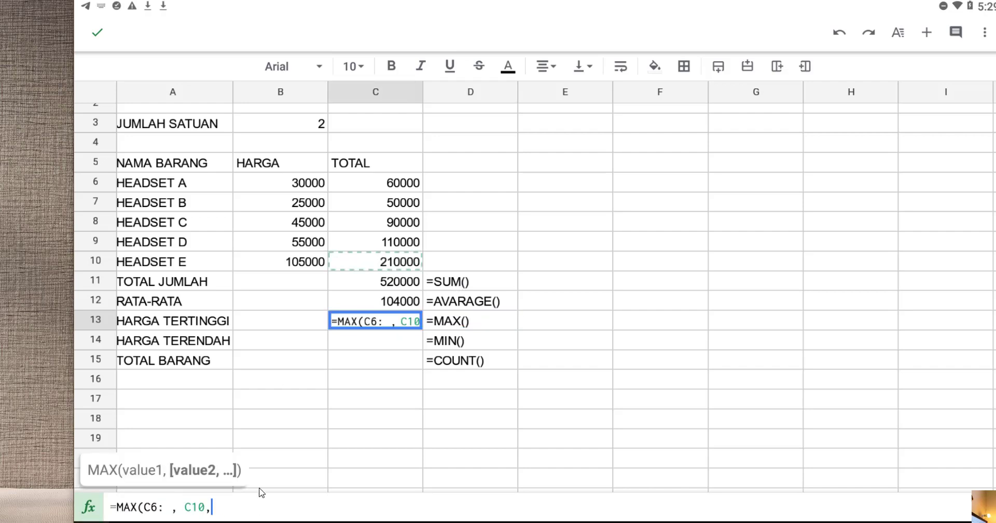
key("BackSpace")
type(")")
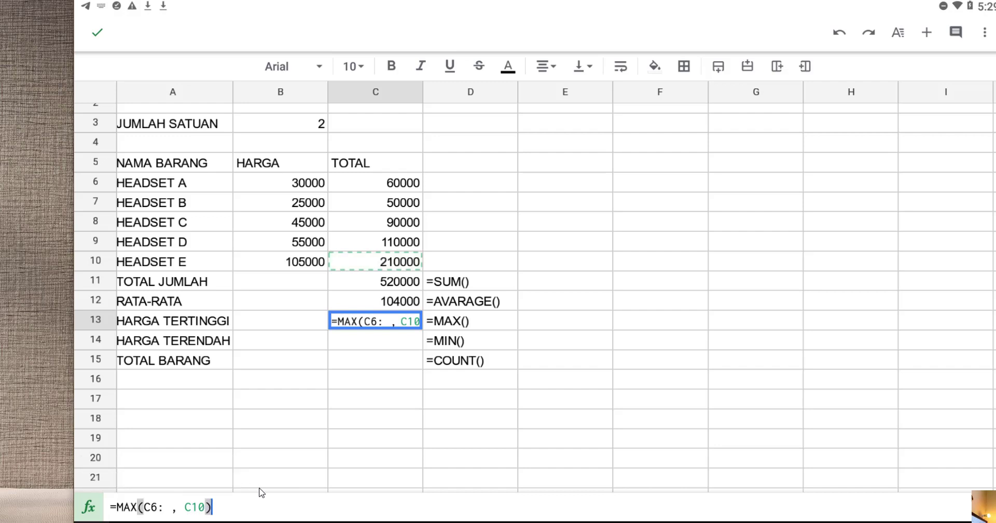
key("Left")
key("Left")
key("Left")
key("Left")
key("BackSpace")
key("BackSpace")
key("BackSpace")
key("BackSpace")
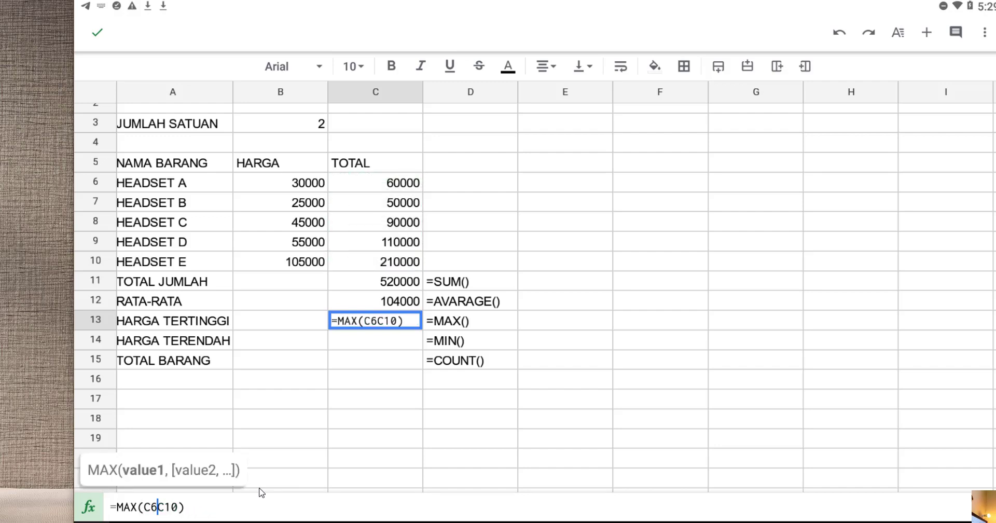
type(":")
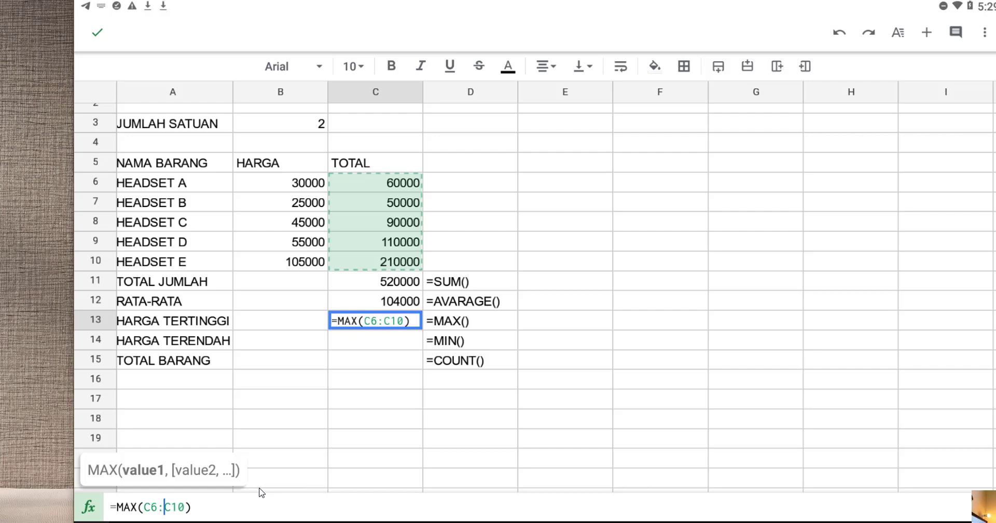
key("Return")
Enter =MIN(c6:c10) in C14 for HARGA TERENDAH to find the lowest headset total.
type("=")
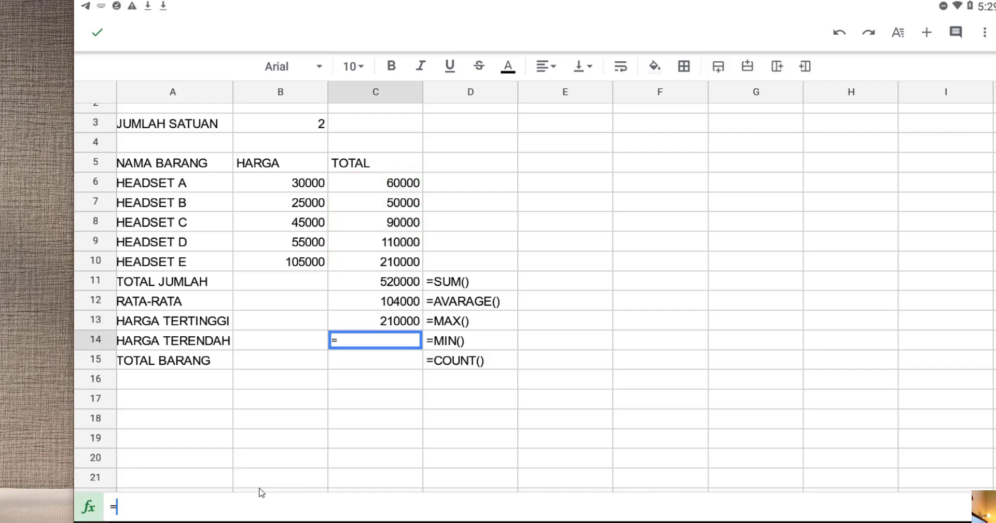
type("MIN(")
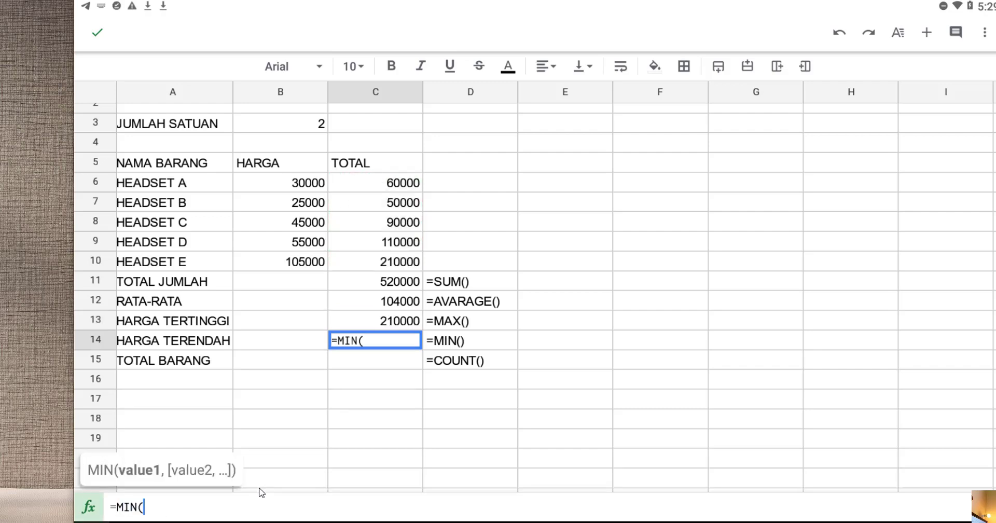
type("c6:c1")
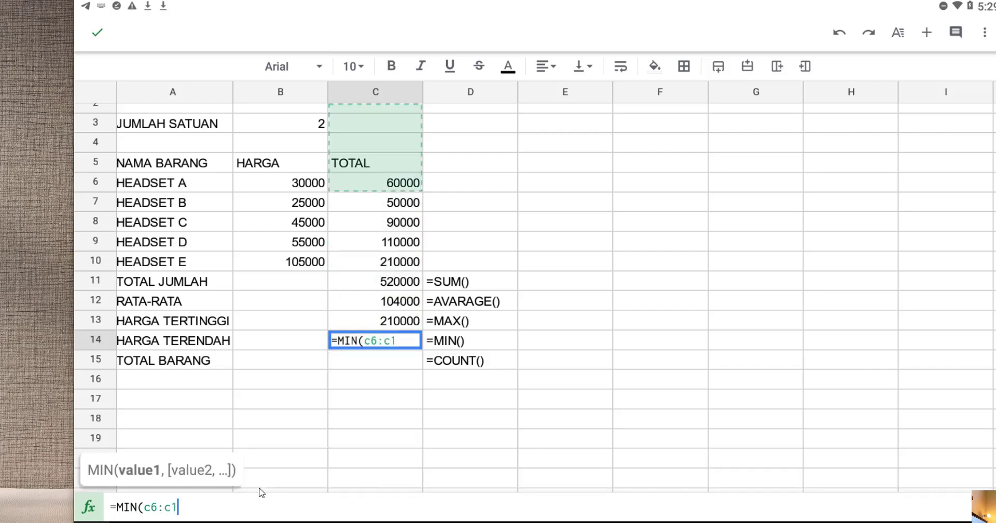
type("0)")
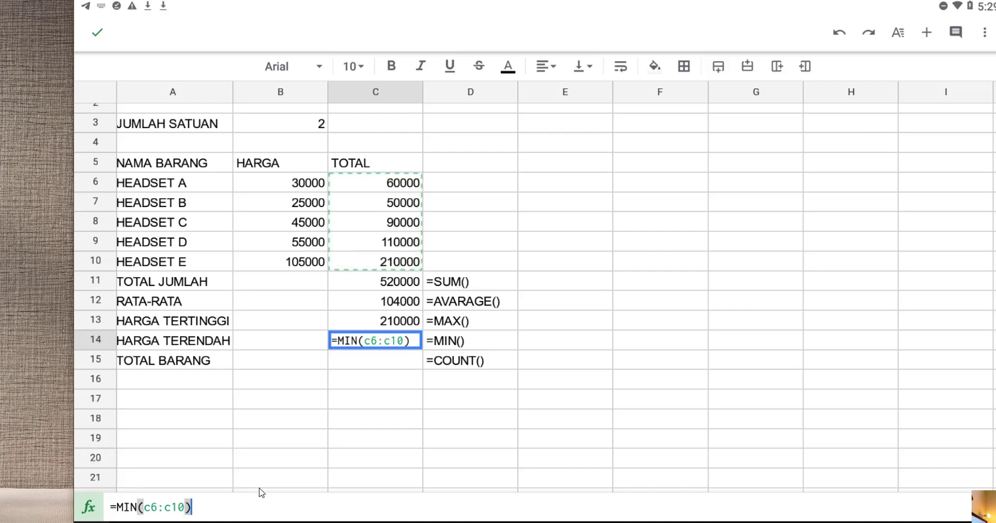
key("Return")
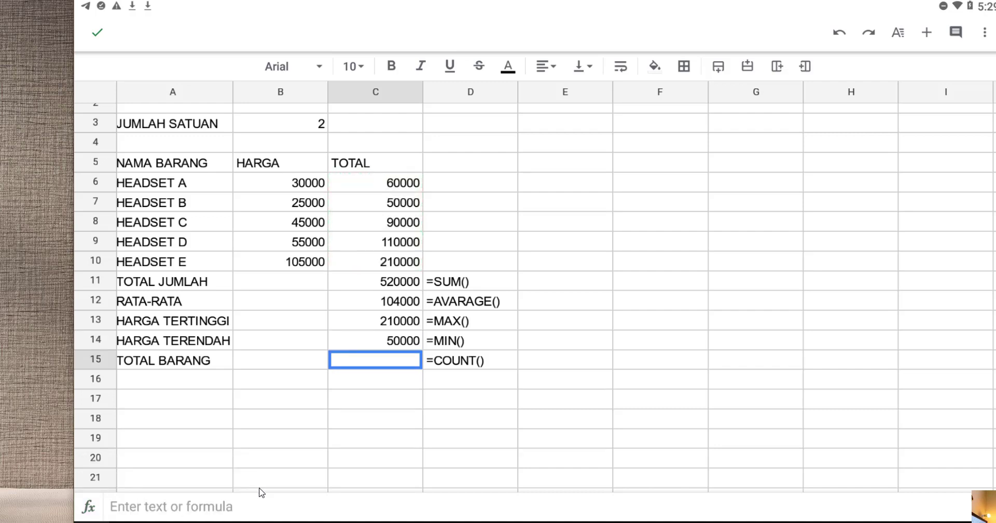
Enter =count(c6:c10) in C15 for TOTAL BARANG to count the headset items.
left_click(262, 493)
type("=")
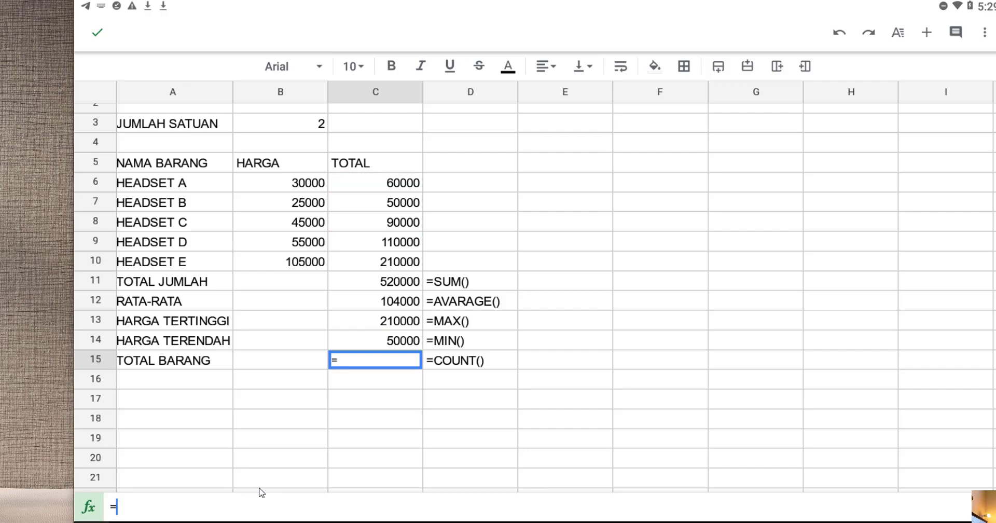
type("count(")
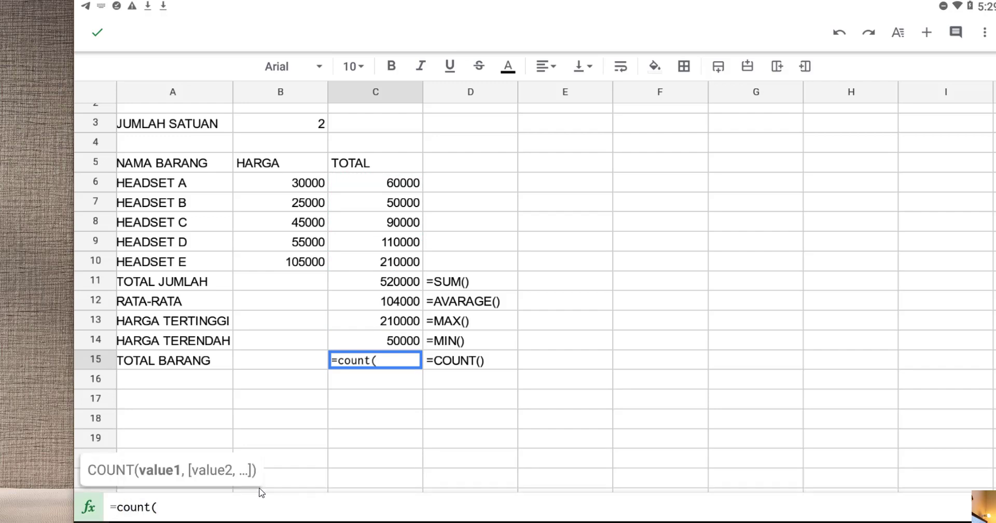
type("c6")
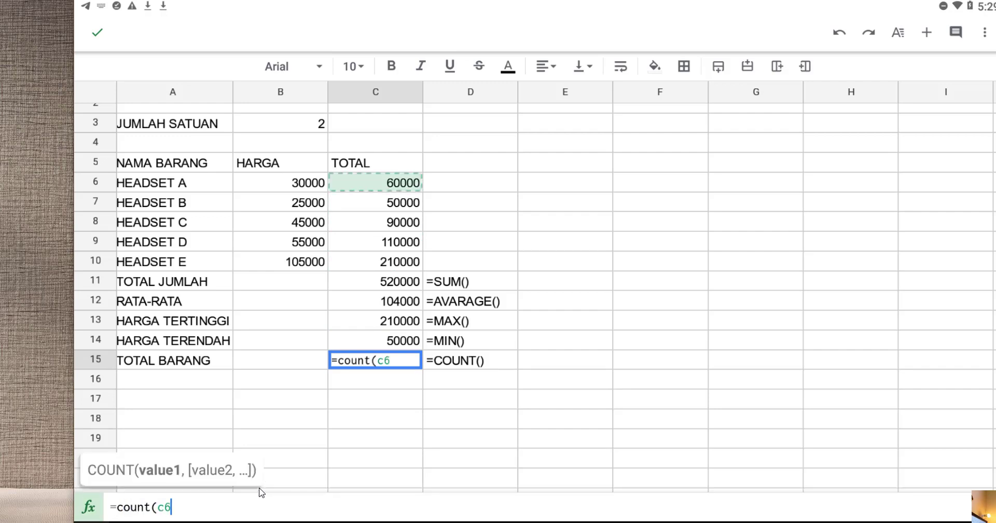
type(":")
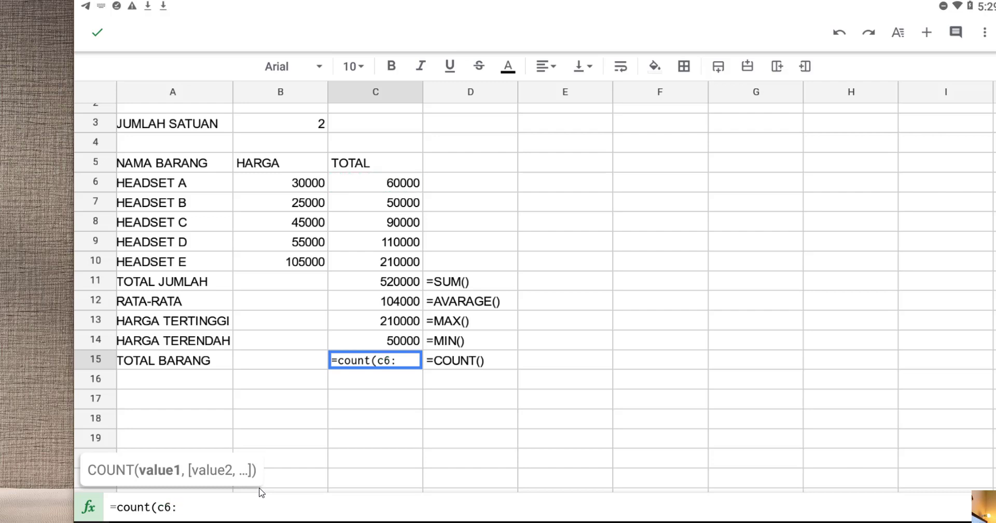
type("c10)")
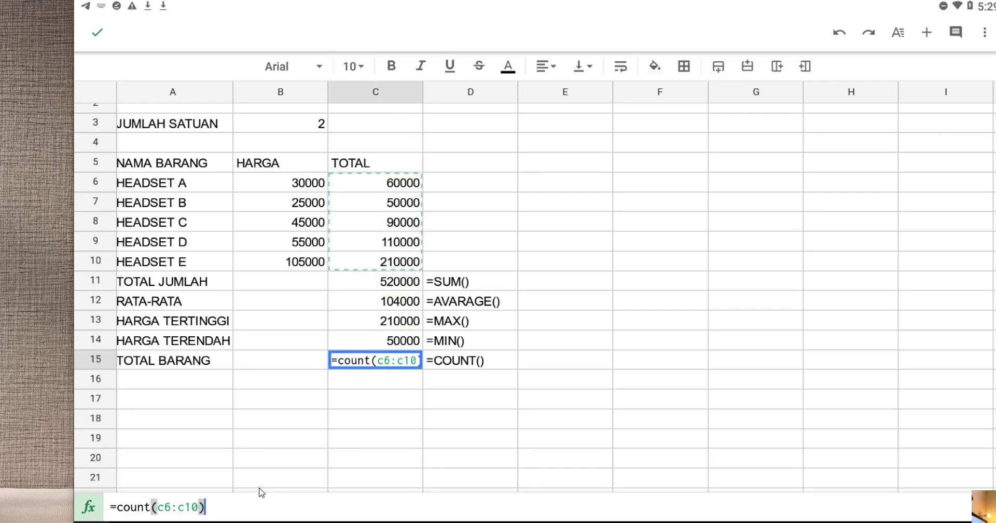
key("Return")
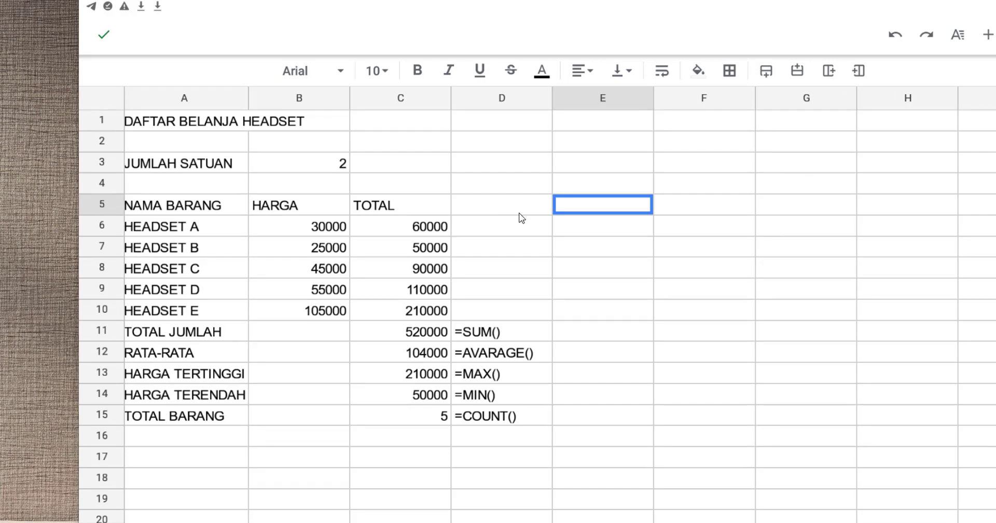
Merge cells A1:C1 and center the title DAFTAR BELANJA HEADSET across the table's width.
left_click(394, 210)
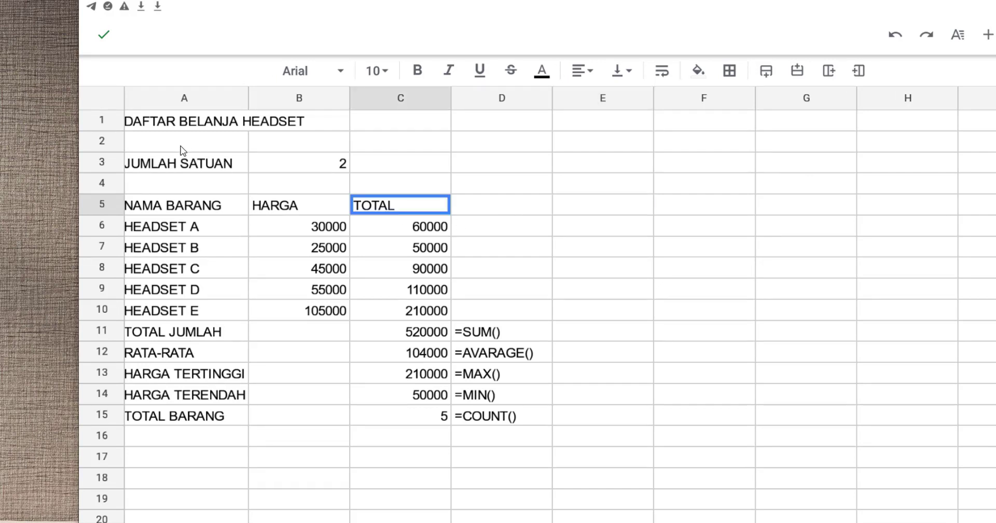
left_click(156, 139)
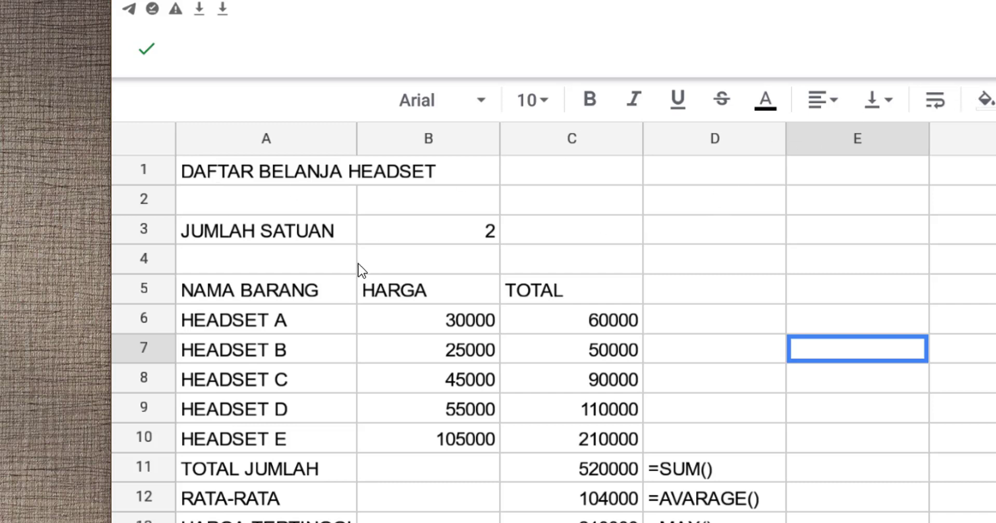
left_click(262, 186)
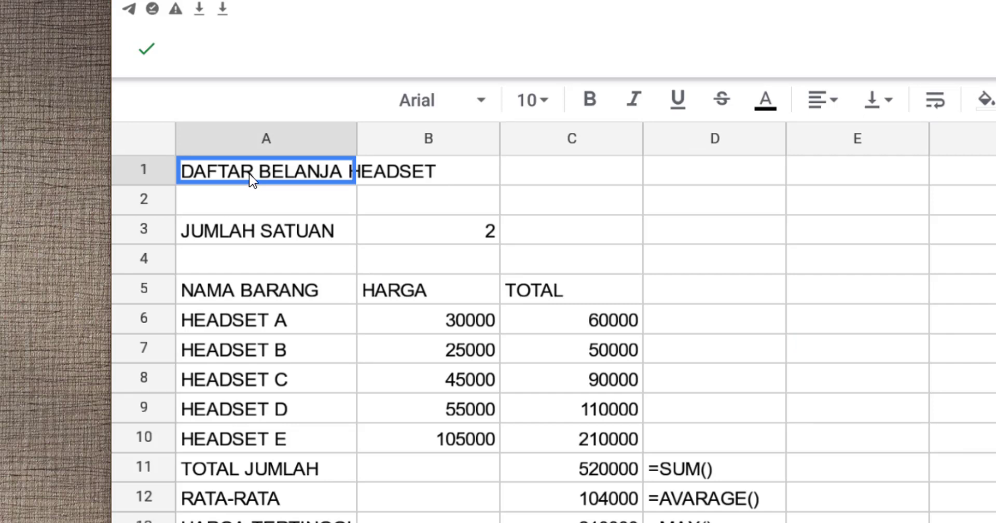
left_click_drag(290, 176, 571, 182)
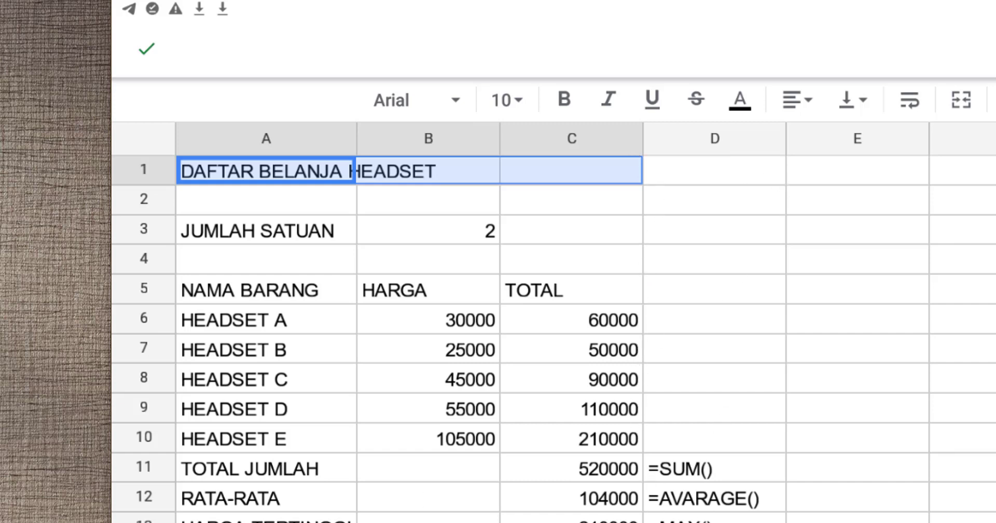
left_click(962, 101)
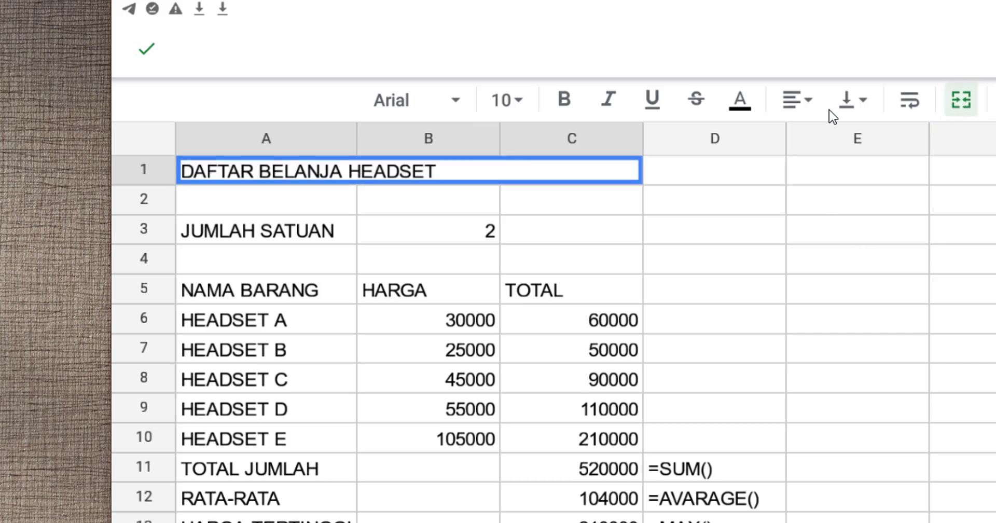
left_click(795, 101)
left_click(805, 151)
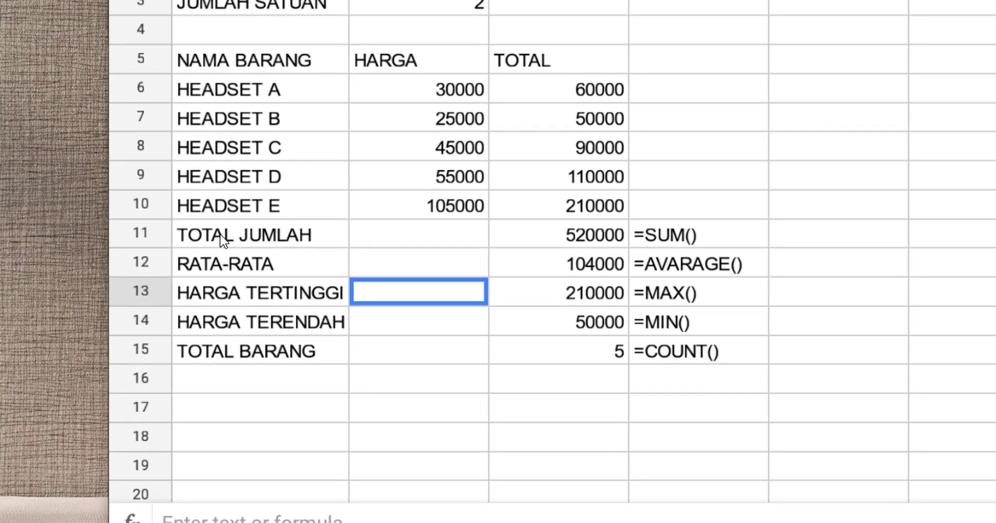
Merge cells A11:B11 holding the TOTAL JUMLAH label.
left_click_drag(153, 284, 292, 287)
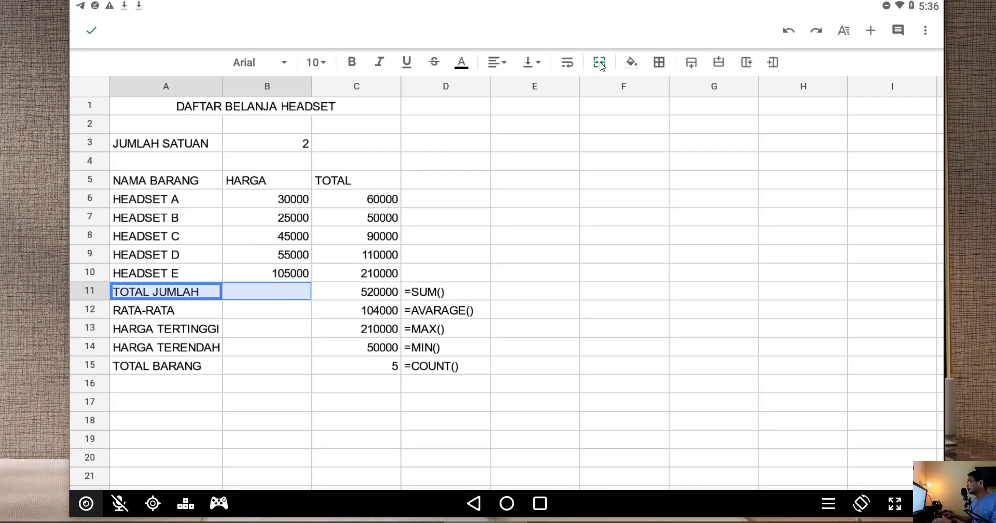
left_click(599, 63)
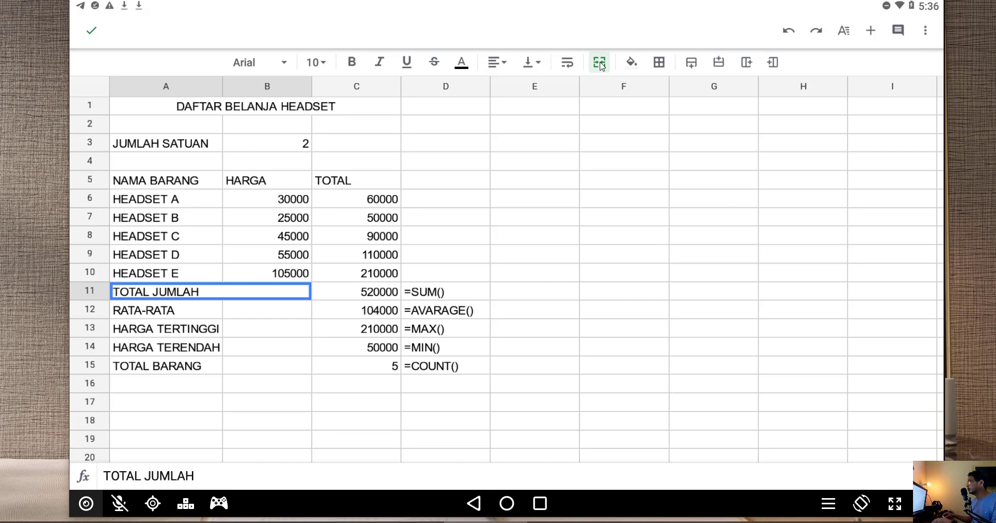
Merge cells A12:B12 holding the RATA-RATA label.
left_click(143, 316)
left_click(275, 312)
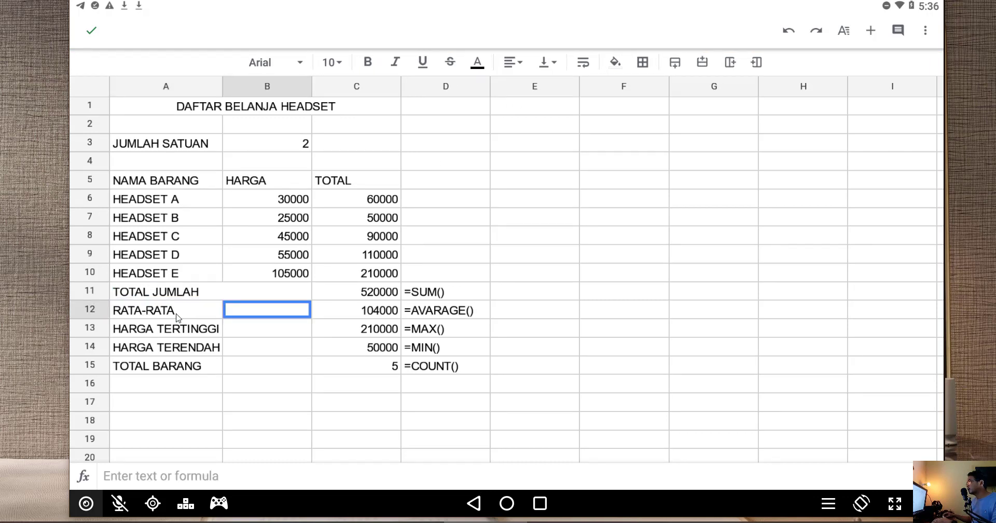
left_click(175, 316)
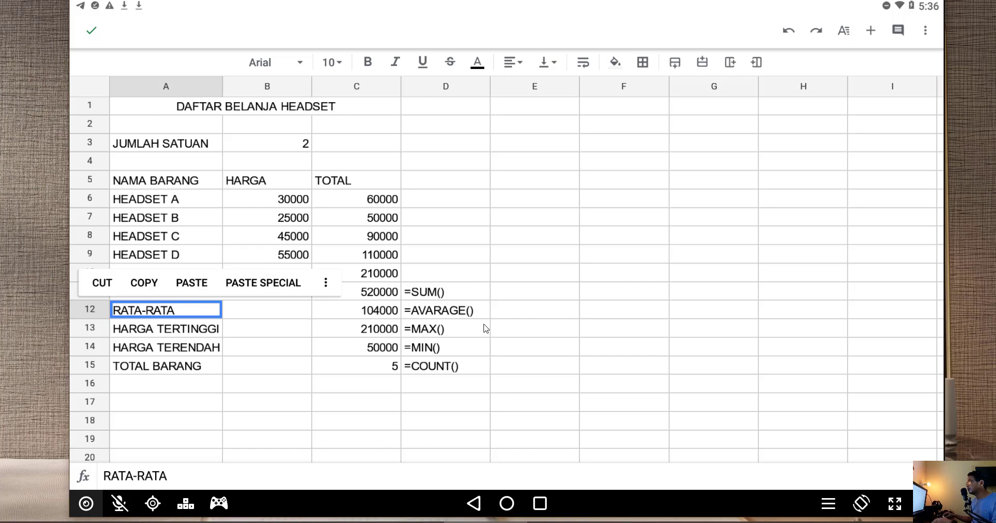
left_click(483, 328)
left_click(171, 316)
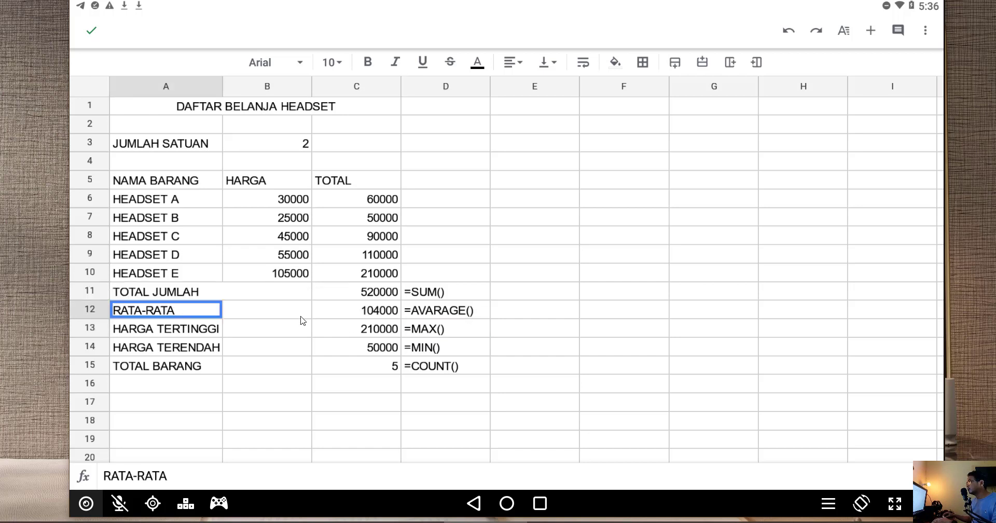
left_click(624, 272)
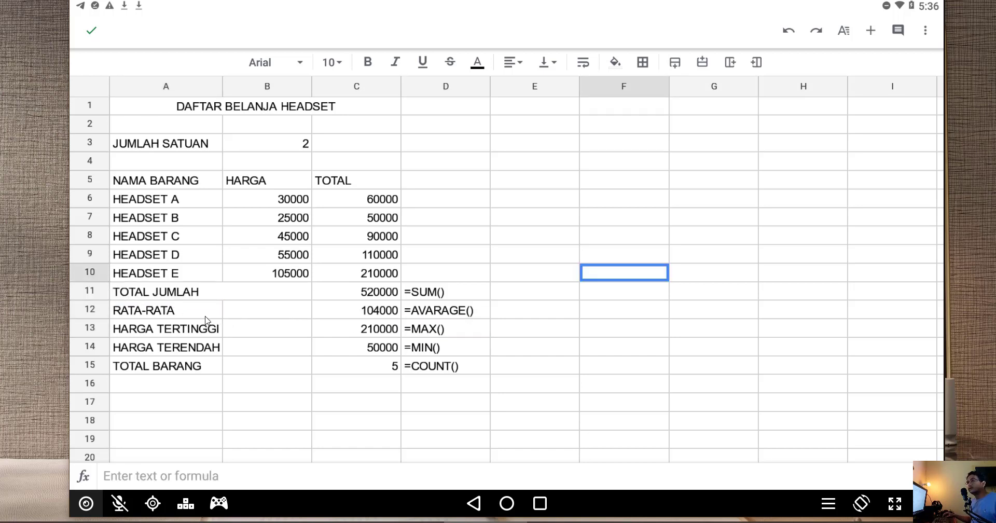
left_click(132, 314)
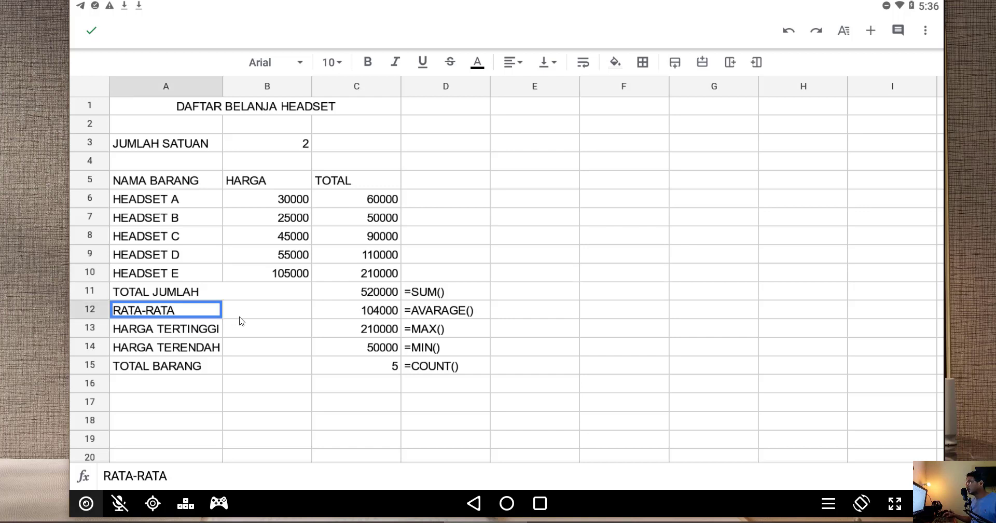
left_click(256, 311, "shift")
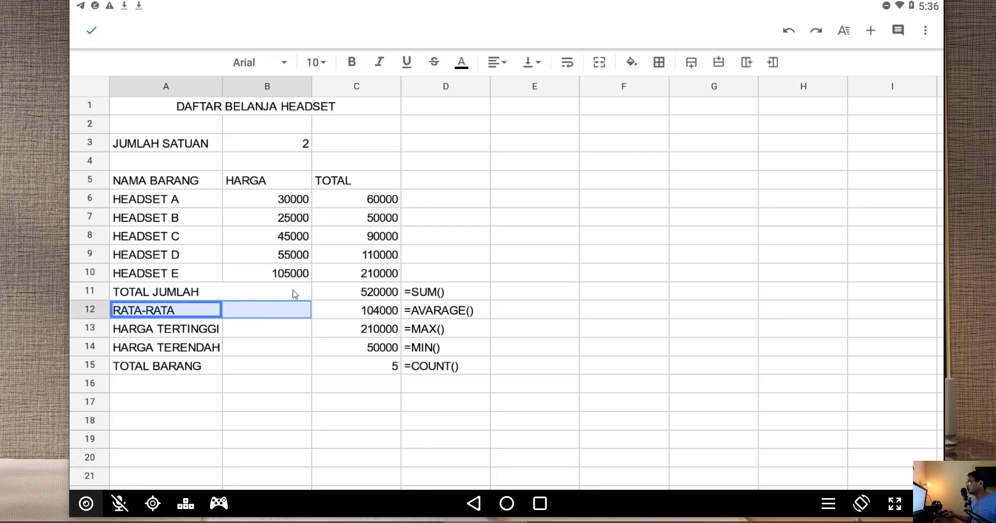
left_click(600, 64)
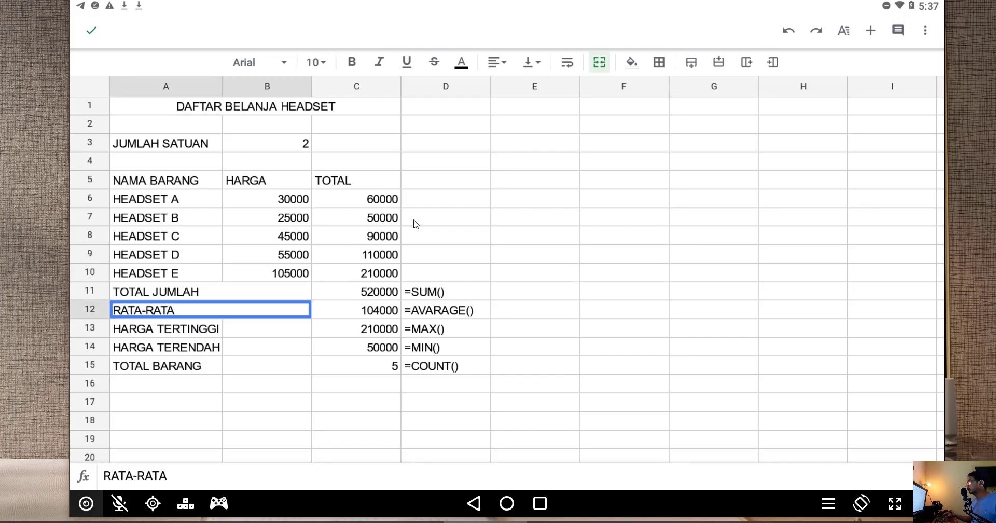
Merge cells A13:B13 for the HARGA TERTINGGI label and A14:B14 for the HARGA TERENDAH label.
left_click(154, 336)
left_click(273, 328, "shift")
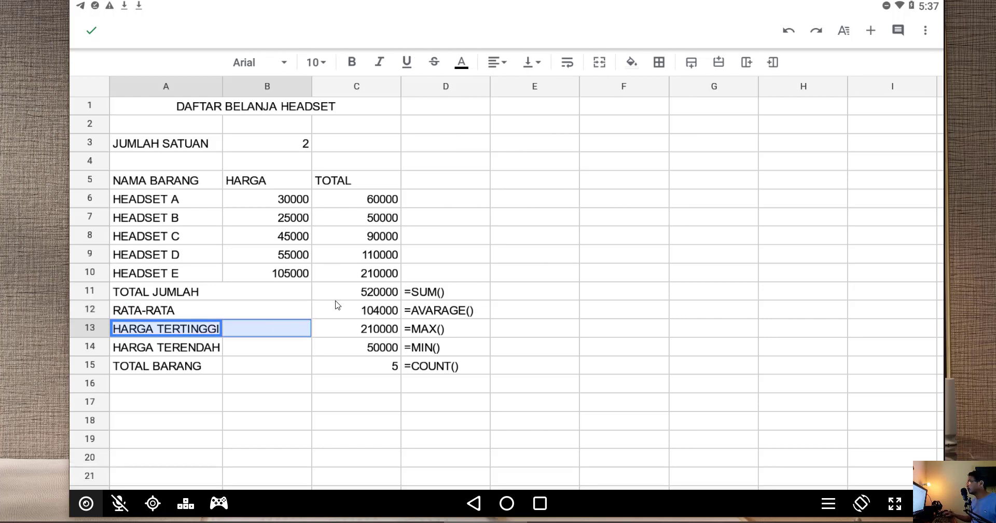
left_click(600, 63)
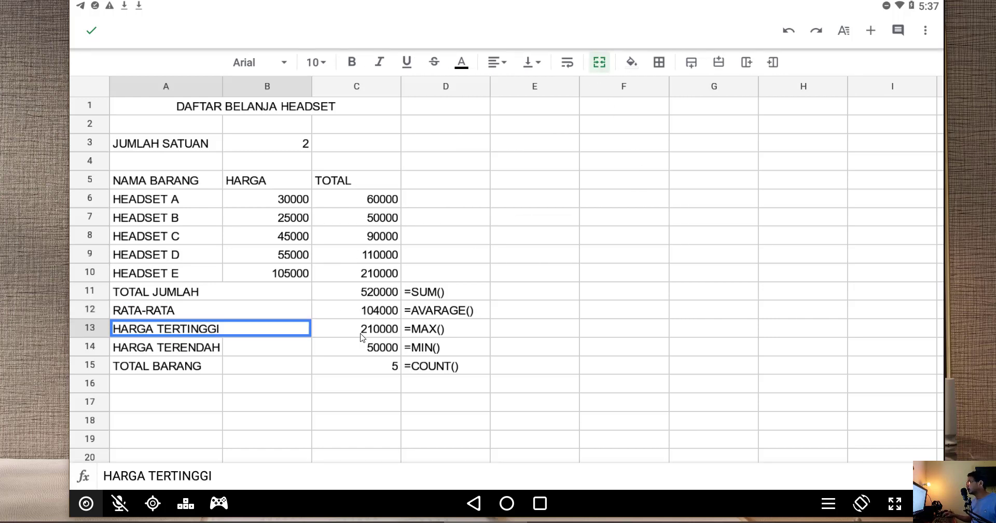
left_click(141, 353)
key("shift+Right")
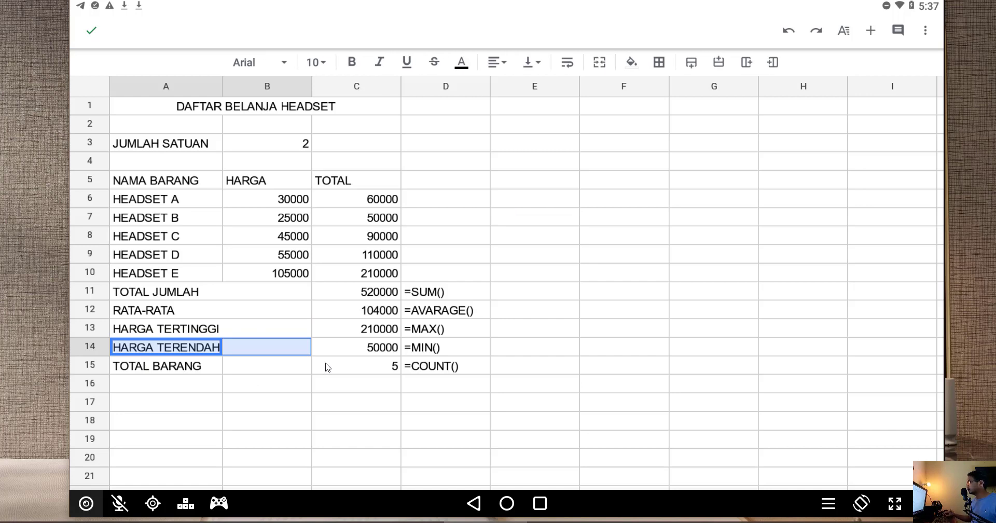
left_click(600, 63)
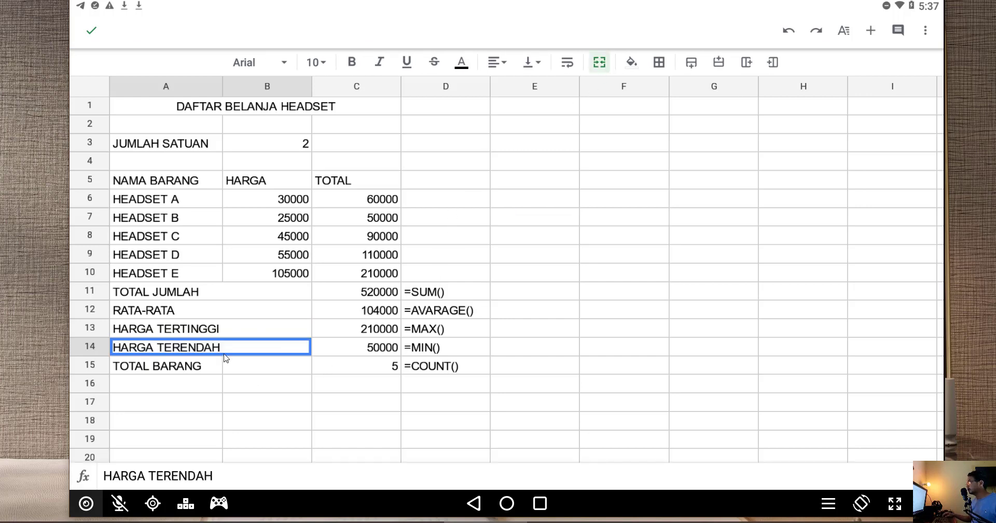
Merge cells A15:B15 holding the TOTAL BARANG label.
left_click(124, 369)
key("shift+Right")
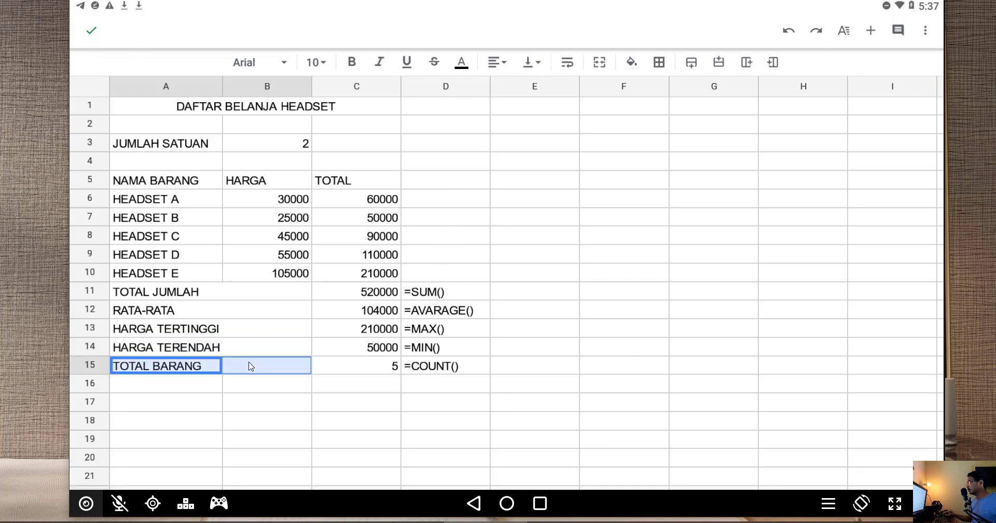
left_click(600, 64)
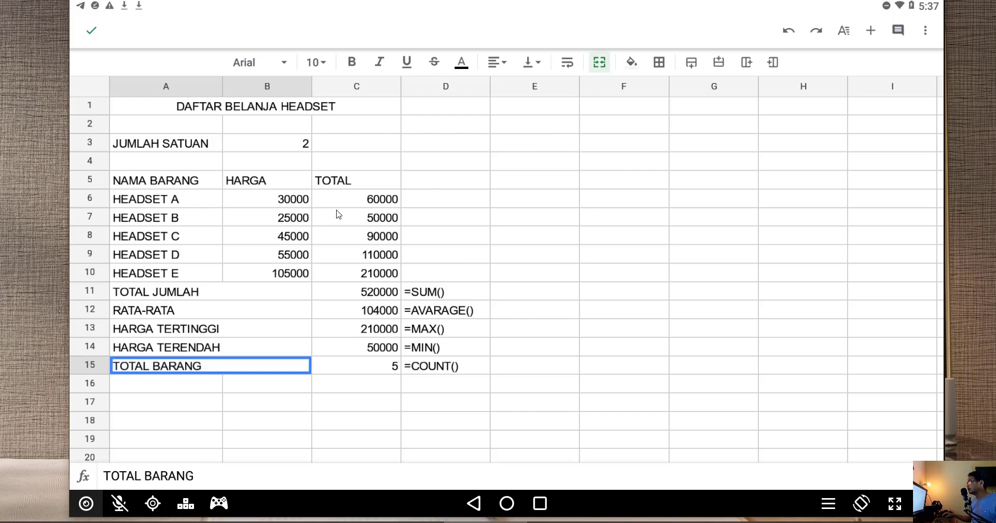
Apply black borders on all outer and inner edges of the headset table, cells A5:C15.
left_click(128, 184)
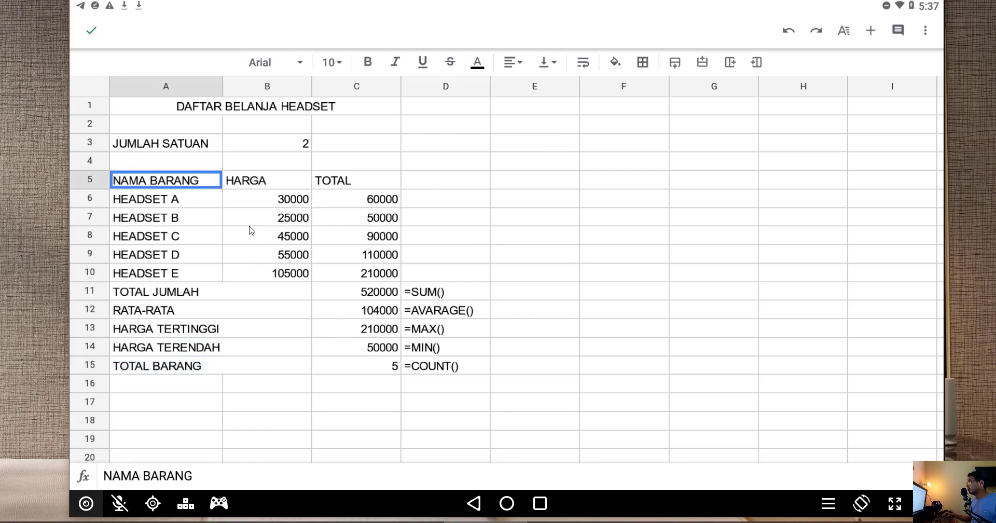
key("shift+Down")
key("shift+Right")
key("shift+Right")
key("shift+Down")
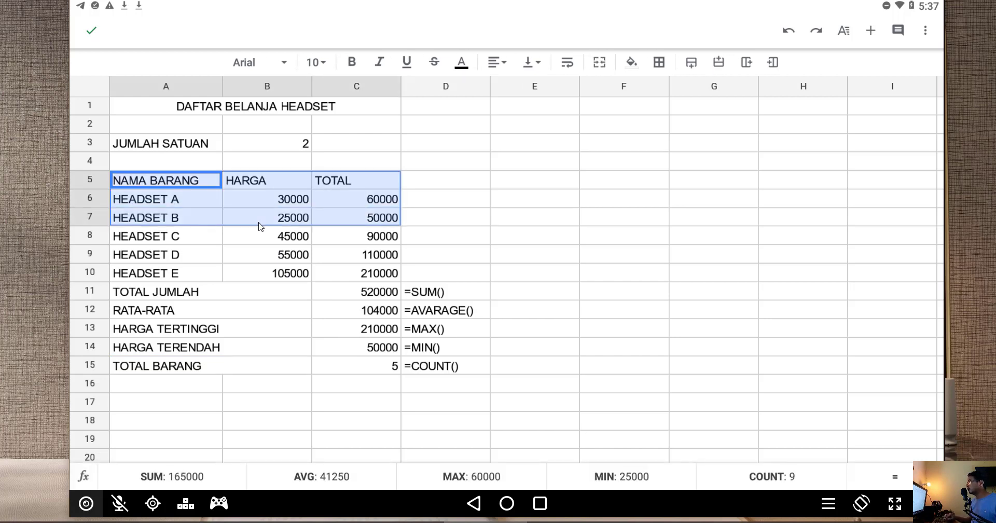
key("shift+Down")
key("shift+Down")
key("shift+Down")
key("shift+Down")
key("shift+Down")
key("shift+Down")
key("shift+Down")
key("shift+Down")
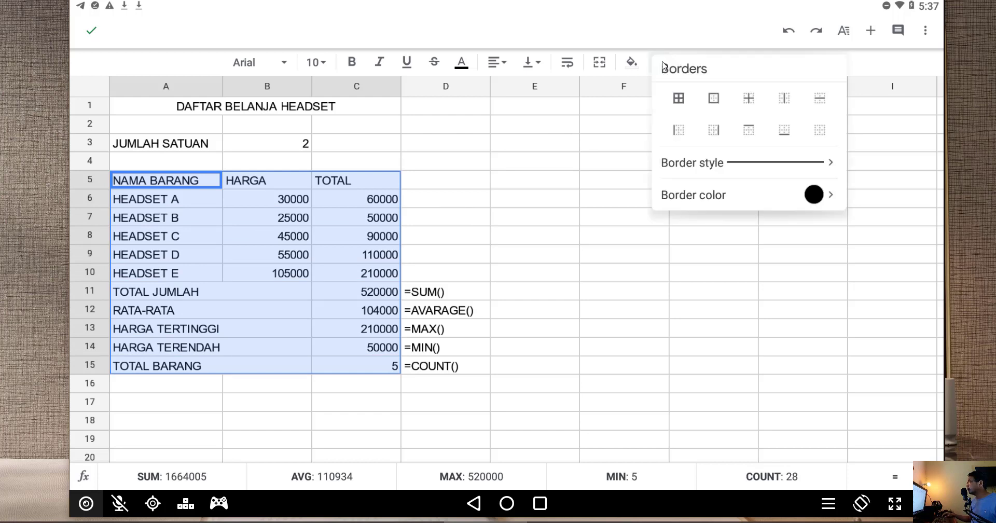
left_click(663, 64)
left_click(678, 99)
left_click(357, 179)
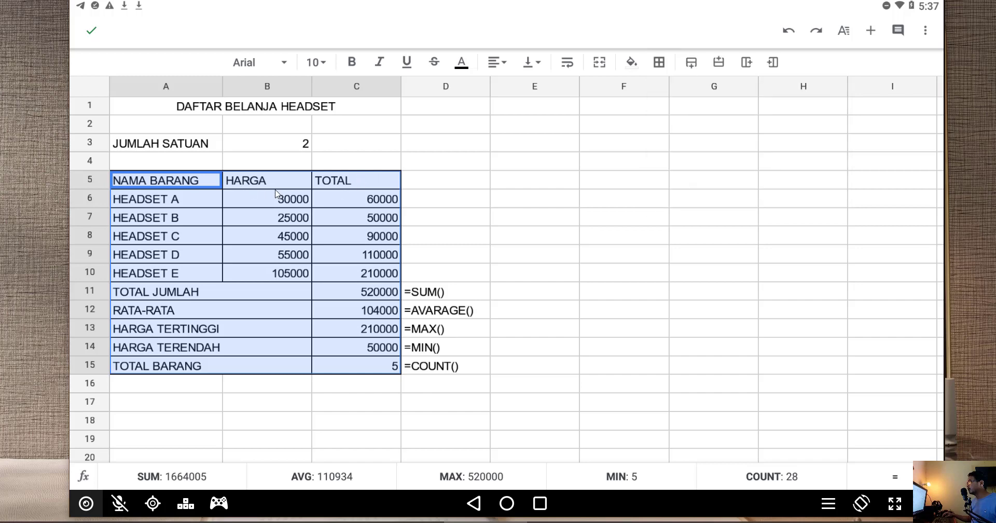
left_click(513, 180)
Fill the header cells A5:C5 (NAMA BARANG, HARGA, TOTAL) with red.
left_click(191, 179)
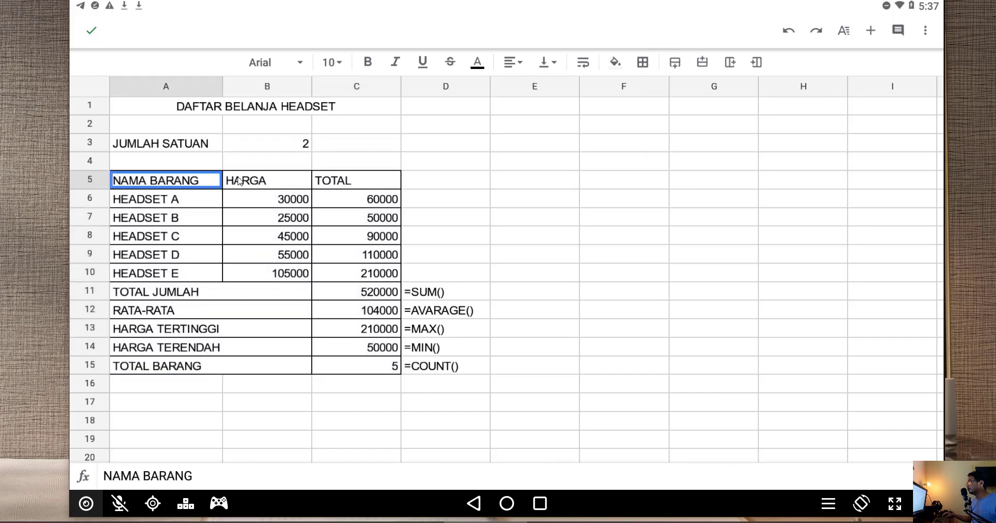
left_click(236, 182)
left_click_drag(211, 181, 384, 187)
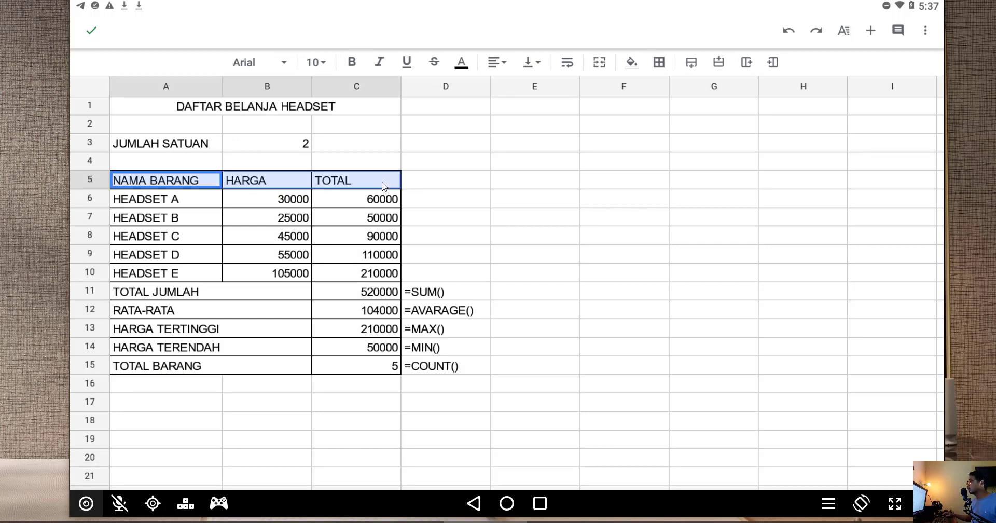
left_click(632, 63)
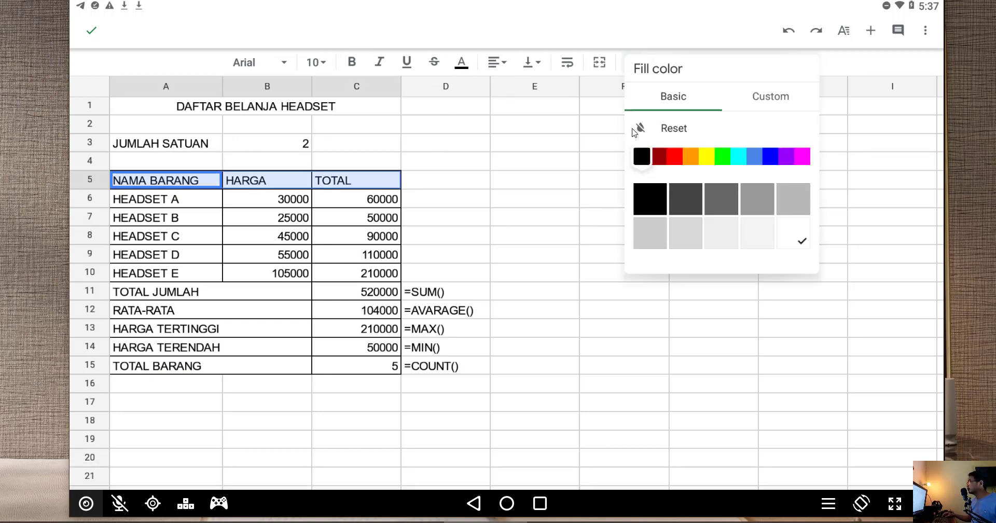
left_click(675, 157)
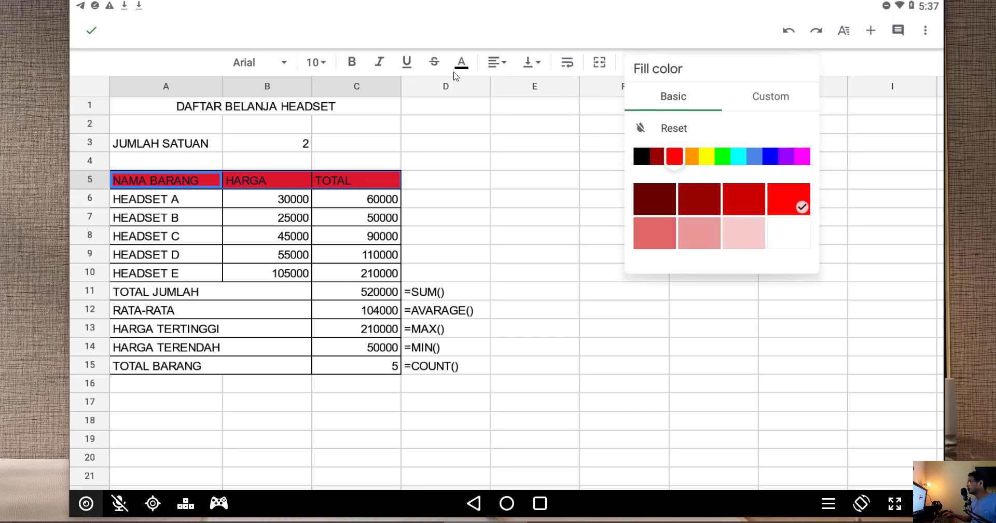
left_click(473, 72)
Make the header text in A5:C5 white and bold.
left_click(461, 63)
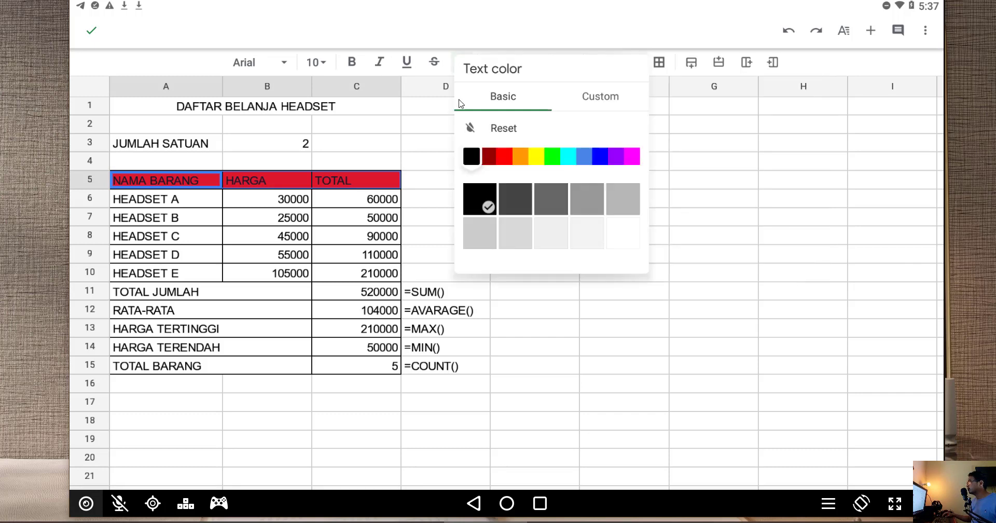
left_click(622, 224)
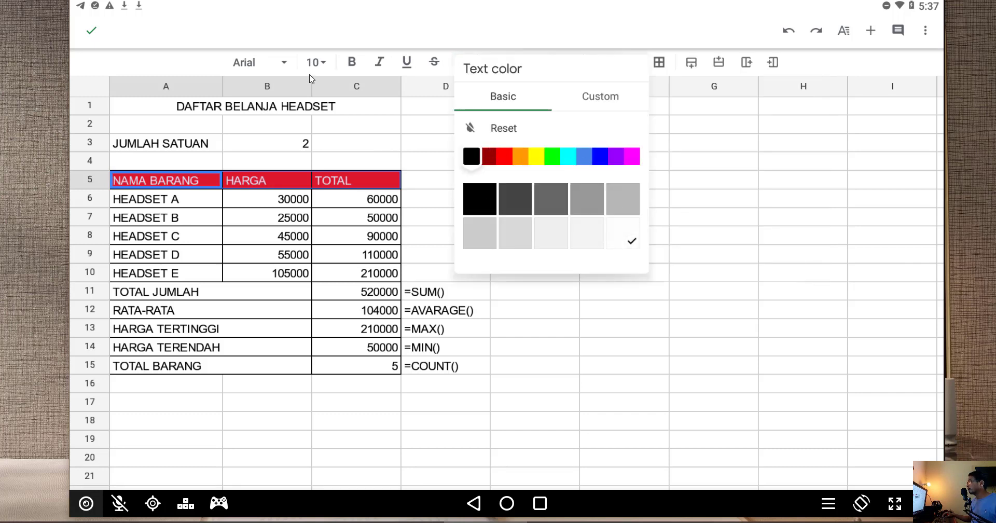
left_click(354, 67)
left_click(351, 67)
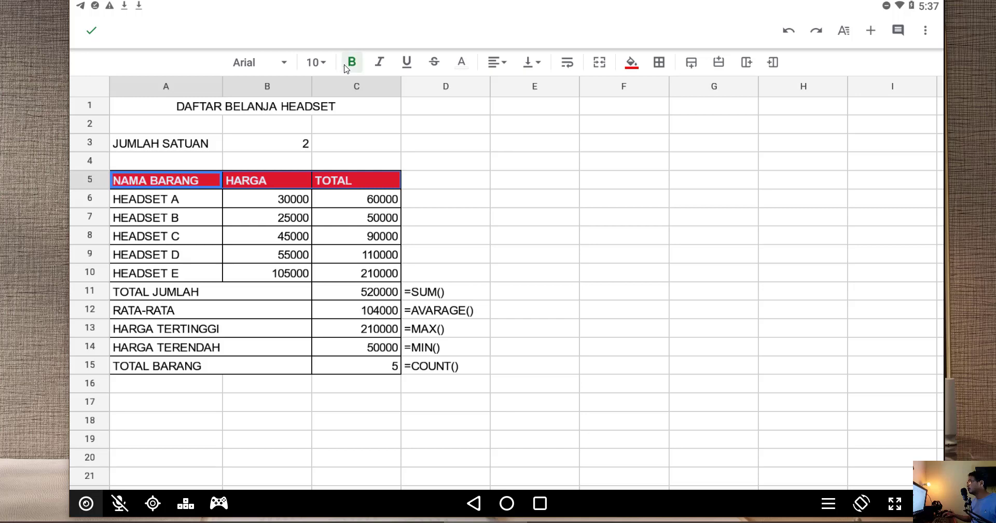
Center the header labels in A5:C5 horizontally.
left_click(496, 63)
left_click(500, 105)
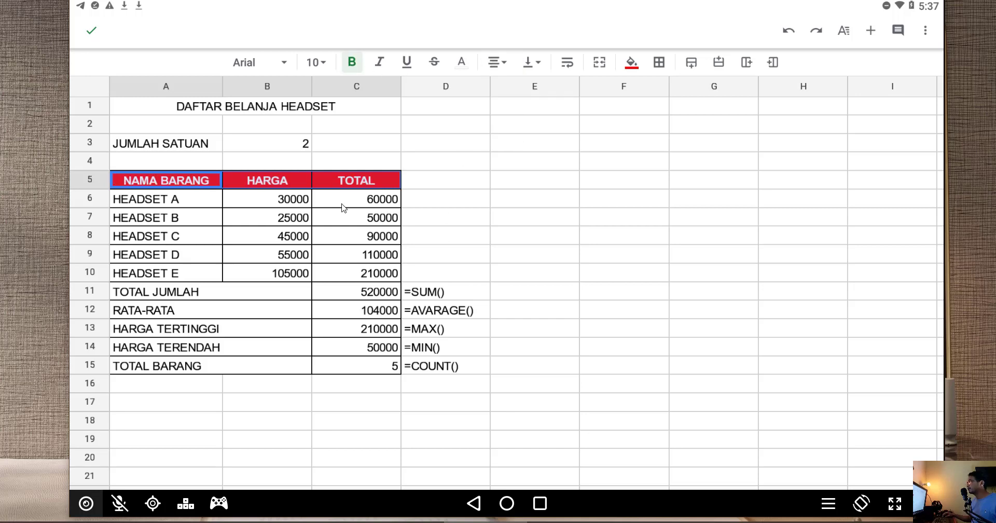
left_click(304, 195)
Fill the HEADSET A row, cells A6:C6, with medium blue.
left_click(154, 199)
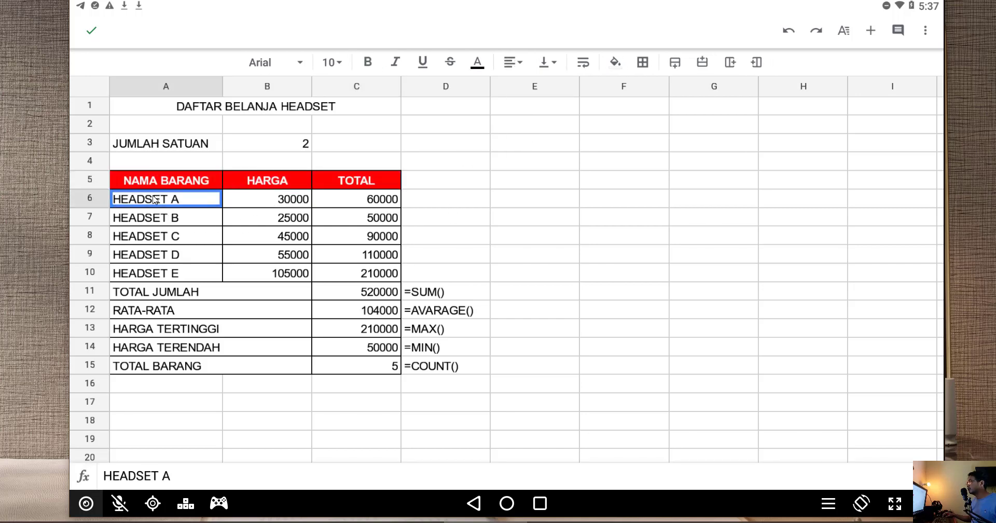
left_click(383, 207)
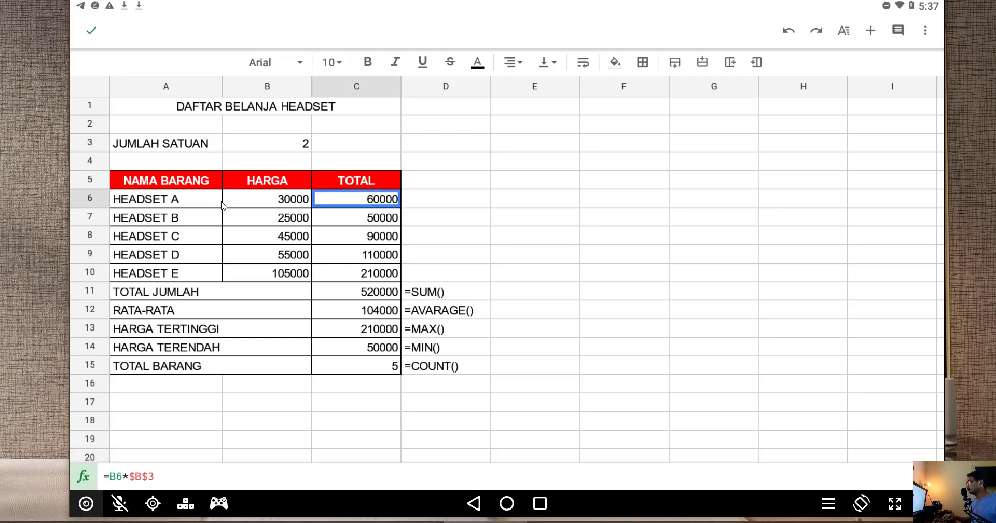
key("shift+Left")
key("shift+Left")
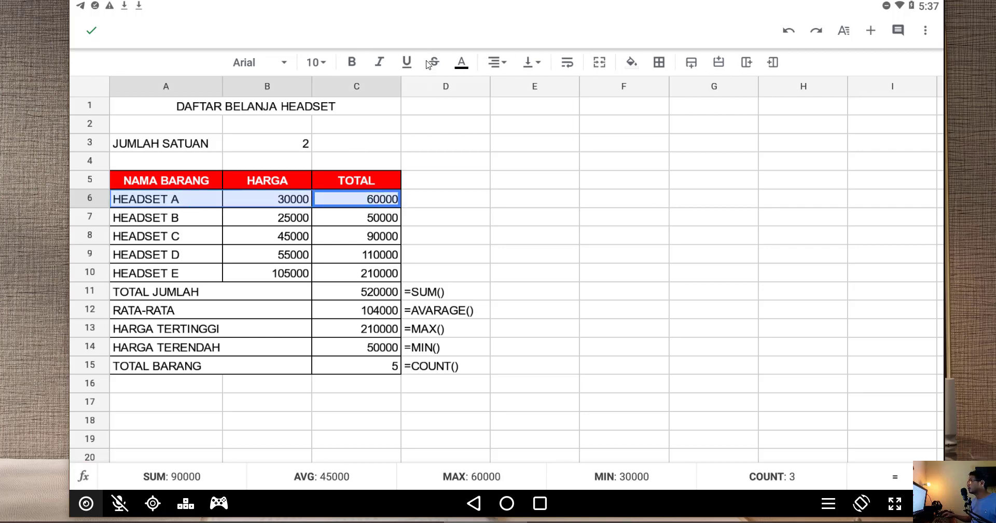
left_click(632, 64)
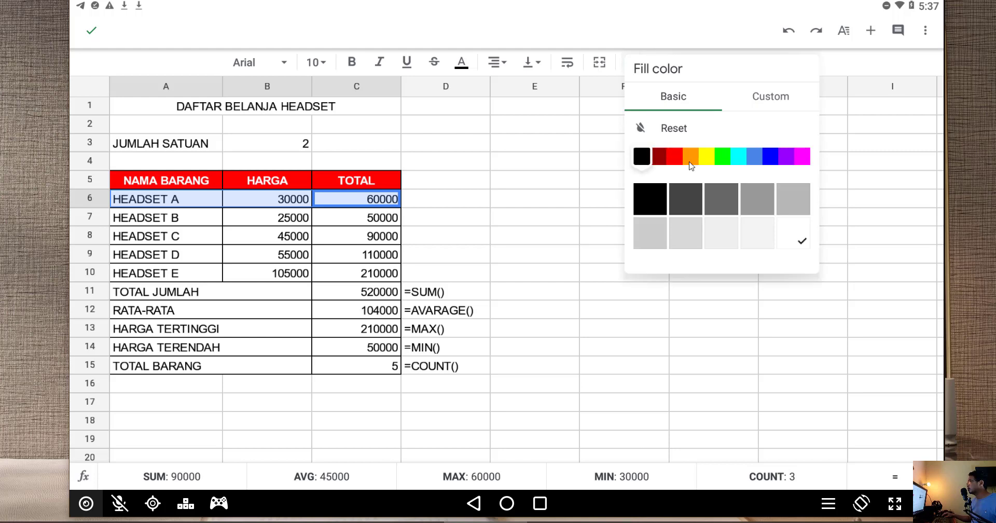
left_click(753, 155)
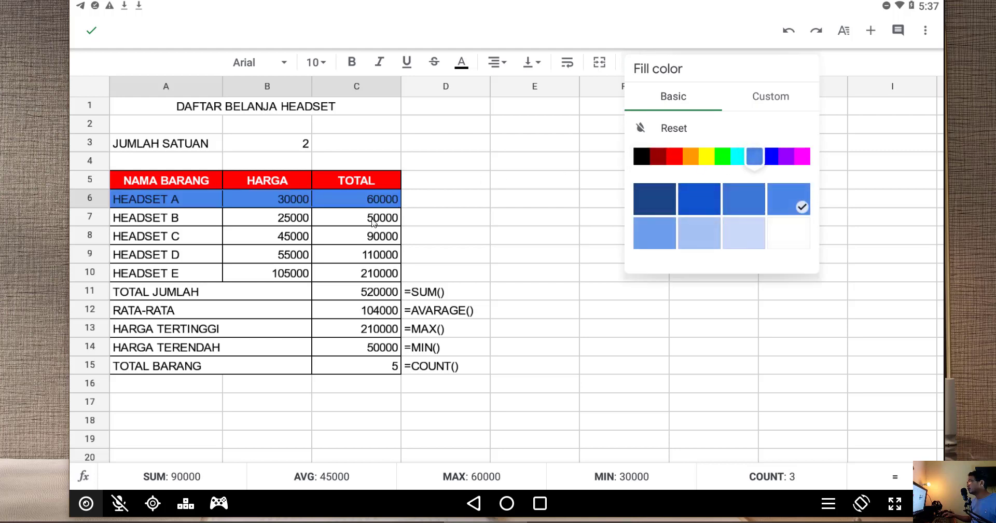
left_click(607, 173)
Select the HEADSET B row, cells A7:C7, and open its fill color options.
left_click(392, 223)
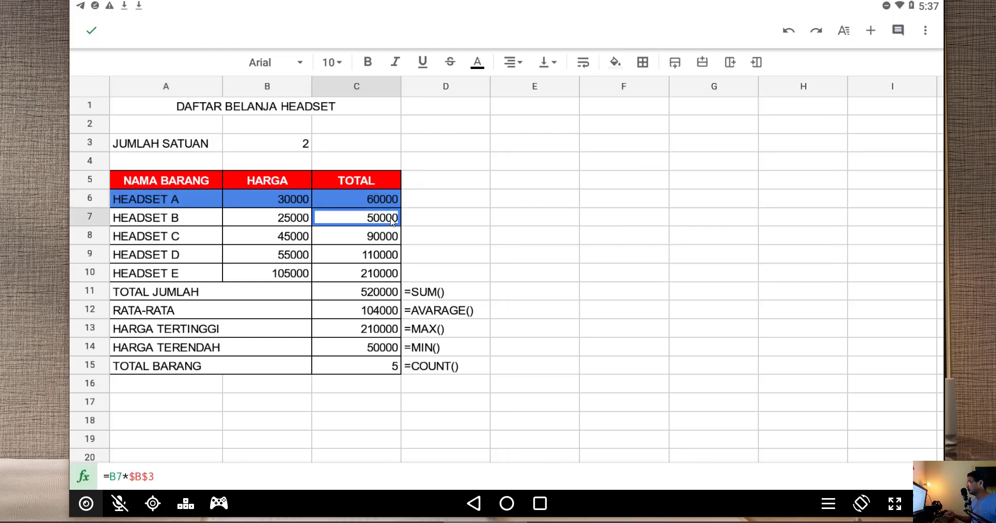
key("shift+Left")
key("shift+Left")
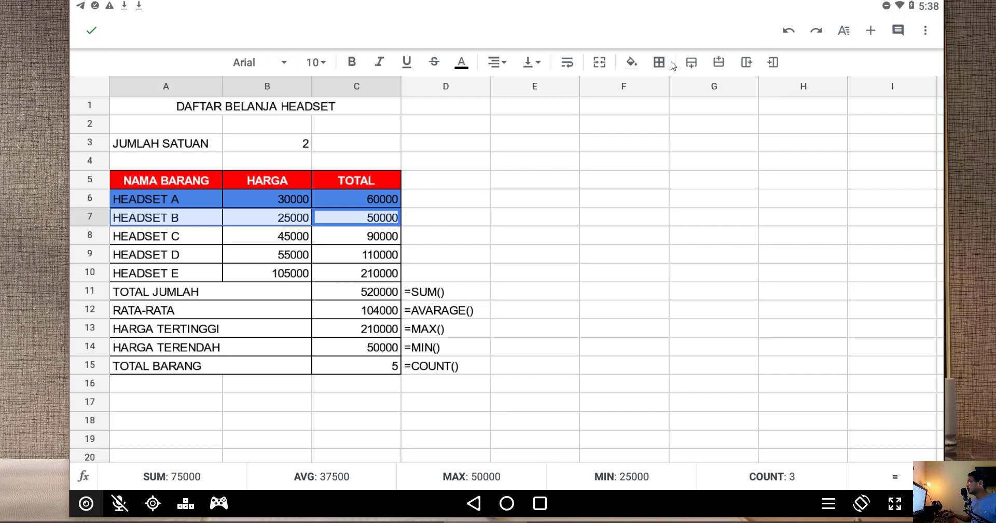
left_click(632, 63)
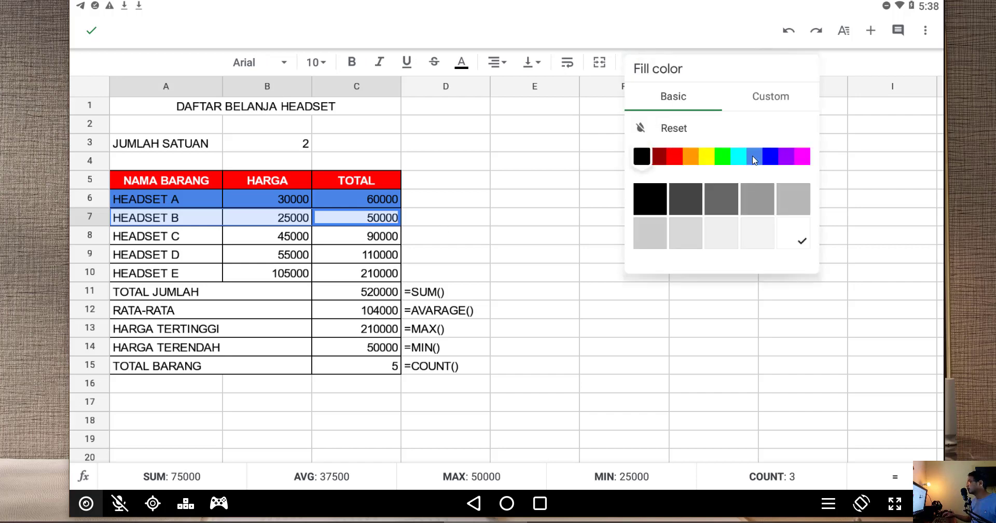